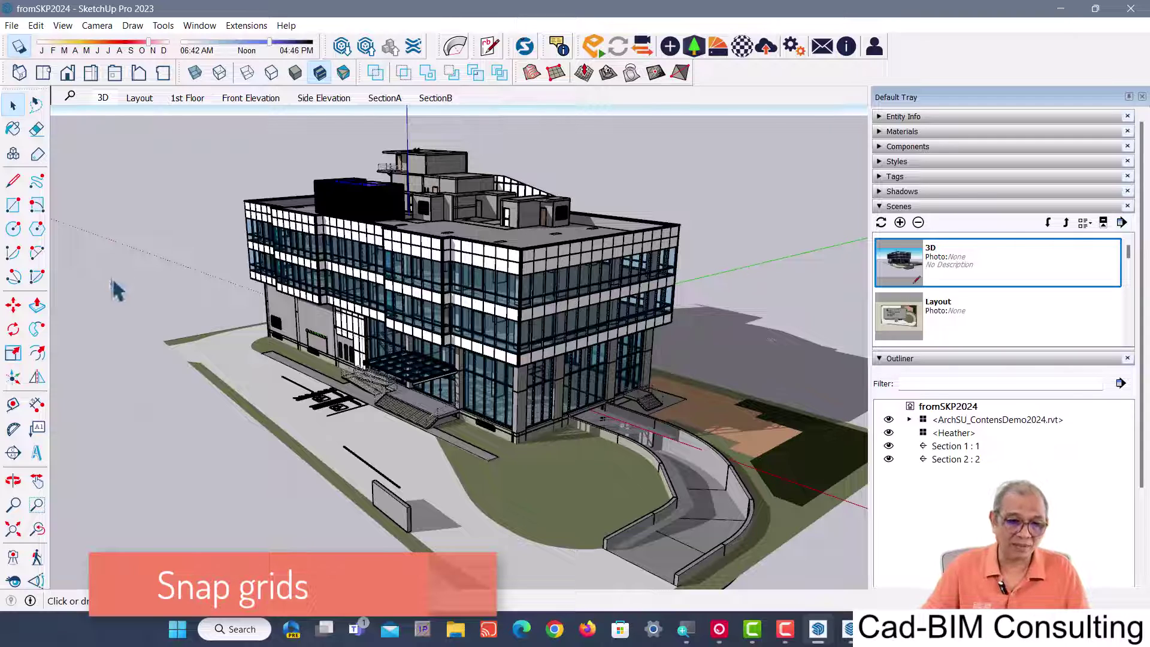
# - Frame the building entrance and draw a rectangle on the ground beside the parking area
pyautogui.rightClick(219, 486)
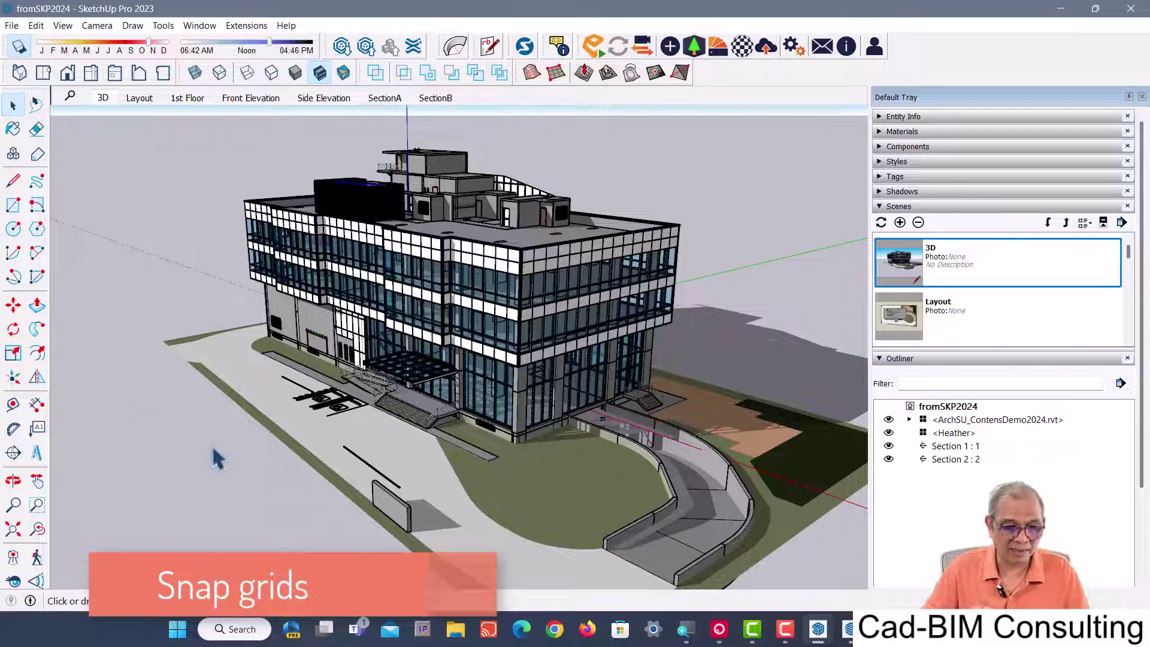
pyautogui.moveTo(213, 449); pyautogui.dragTo(290, 500, button='middle')
pyautogui.scroll(3, 329, 380)
pyautogui.scroll(3, 385, 341)
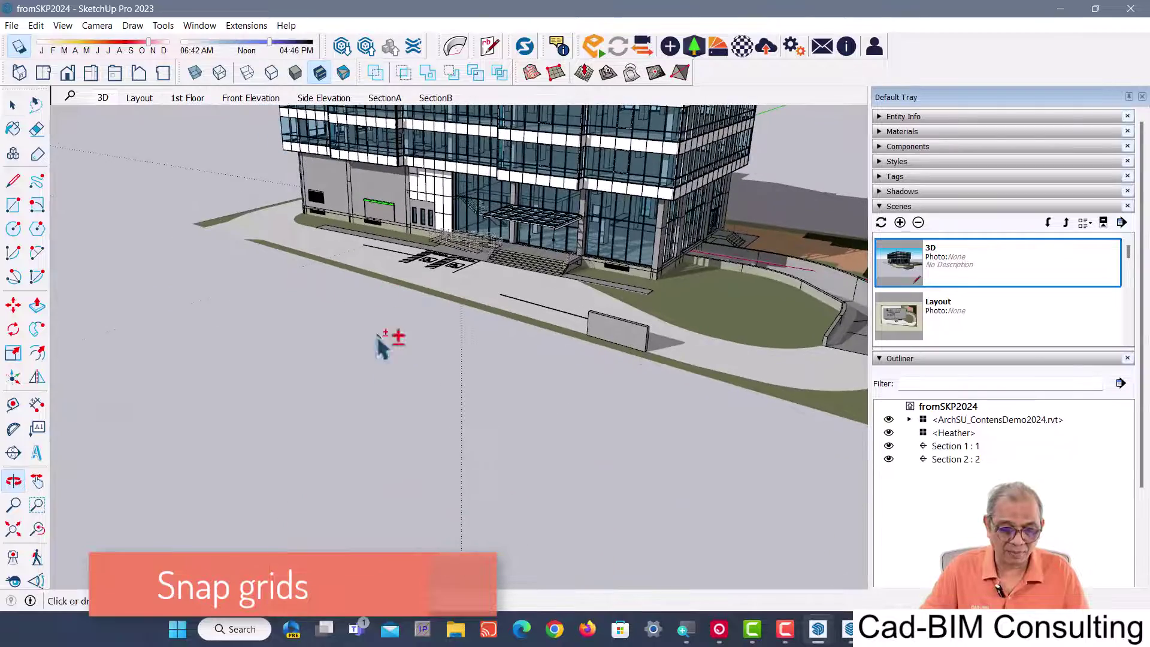
pyautogui.moveTo(385, 342); pyautogui.dragTo(372, 423, button='middle')
pyautogui.scroll(3, 360, 431)
pyautogui.scroll(2, 367, 388)
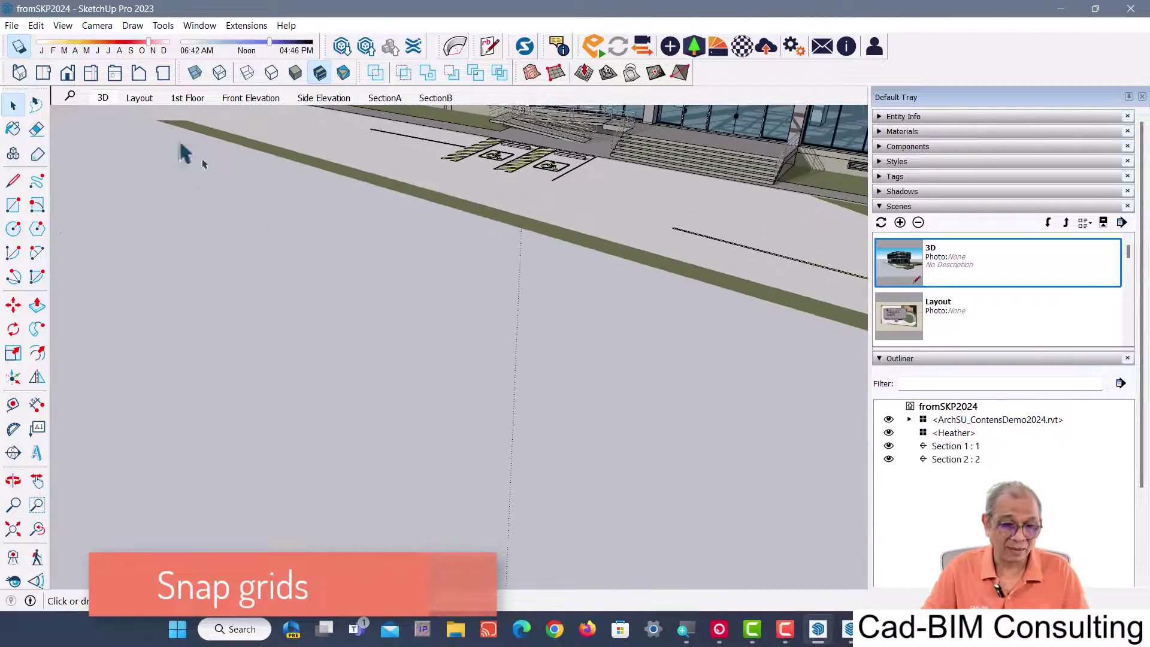
pyautogui.click(13, 205)
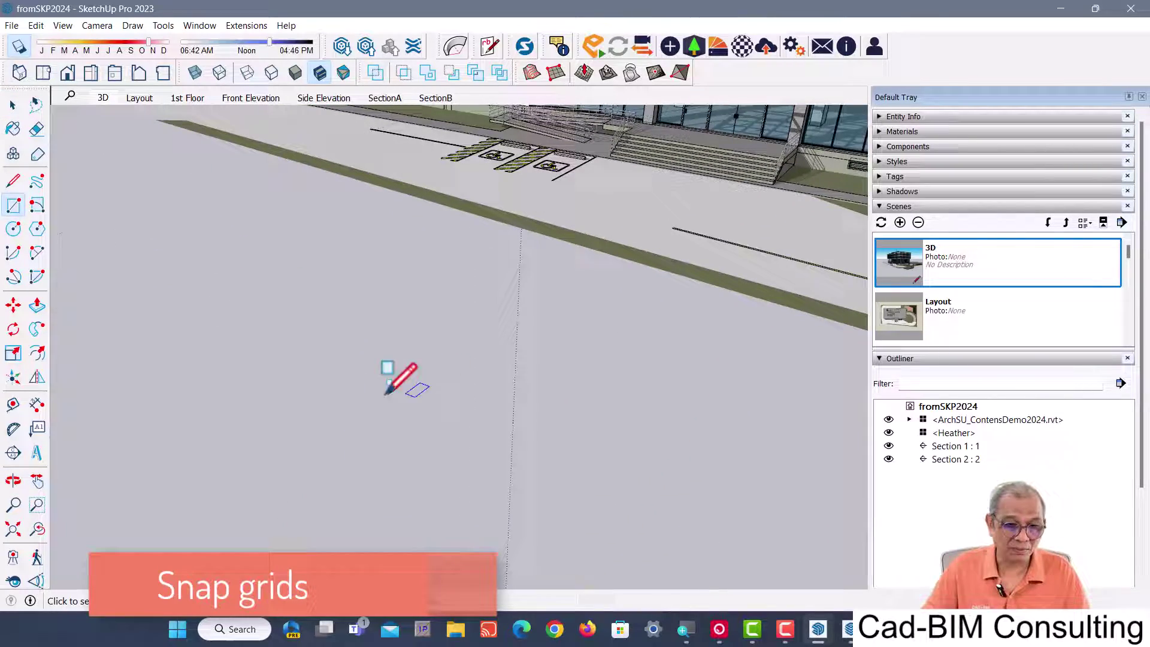
pyautogui.click(321, 364)
pyautogui.click(387, 355)
# - Push/Pull the rectangle up into a small box and switch shadows off
pyautogui.press('p')
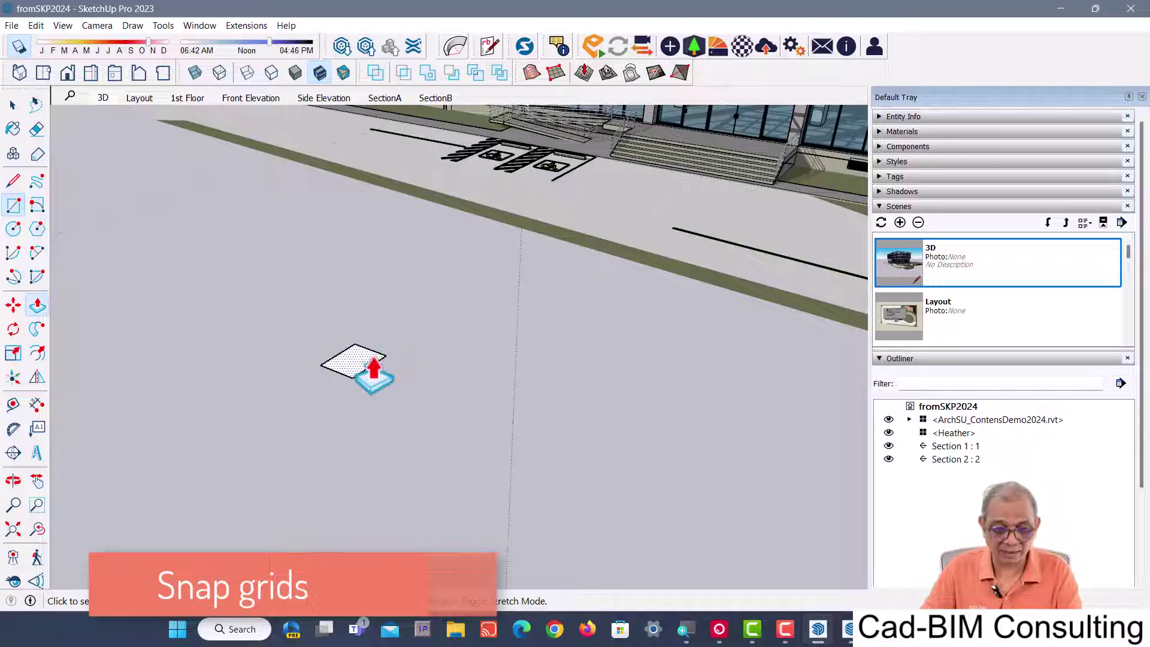
pyautogui.click(353, 359)
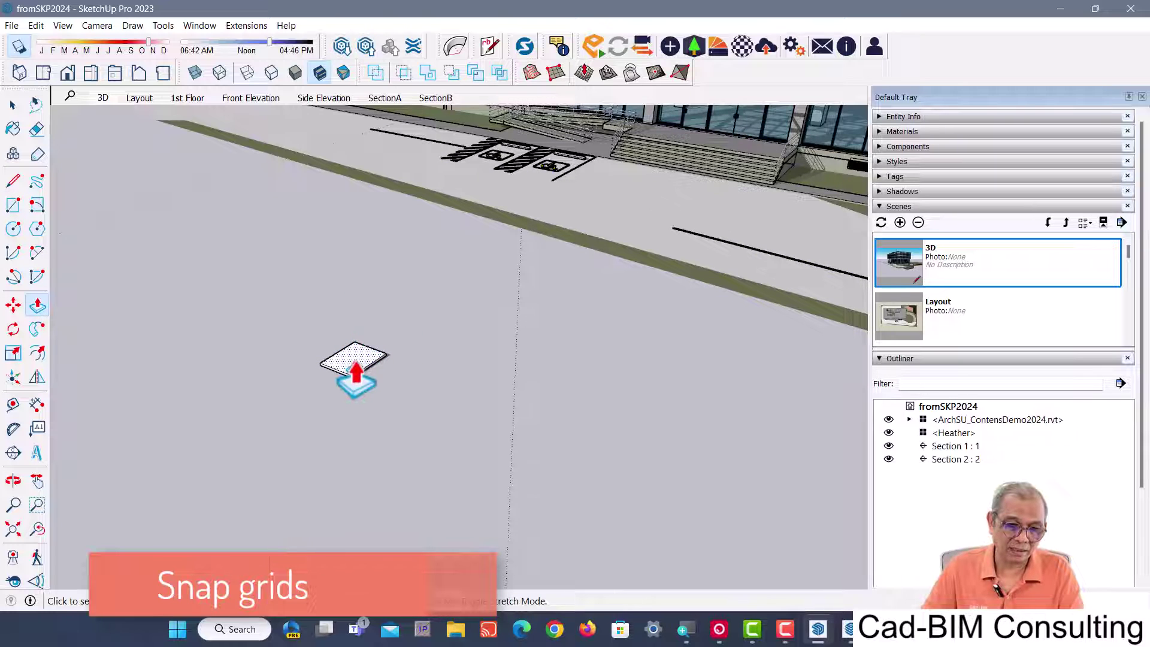
pyautogui.click(356, 329)
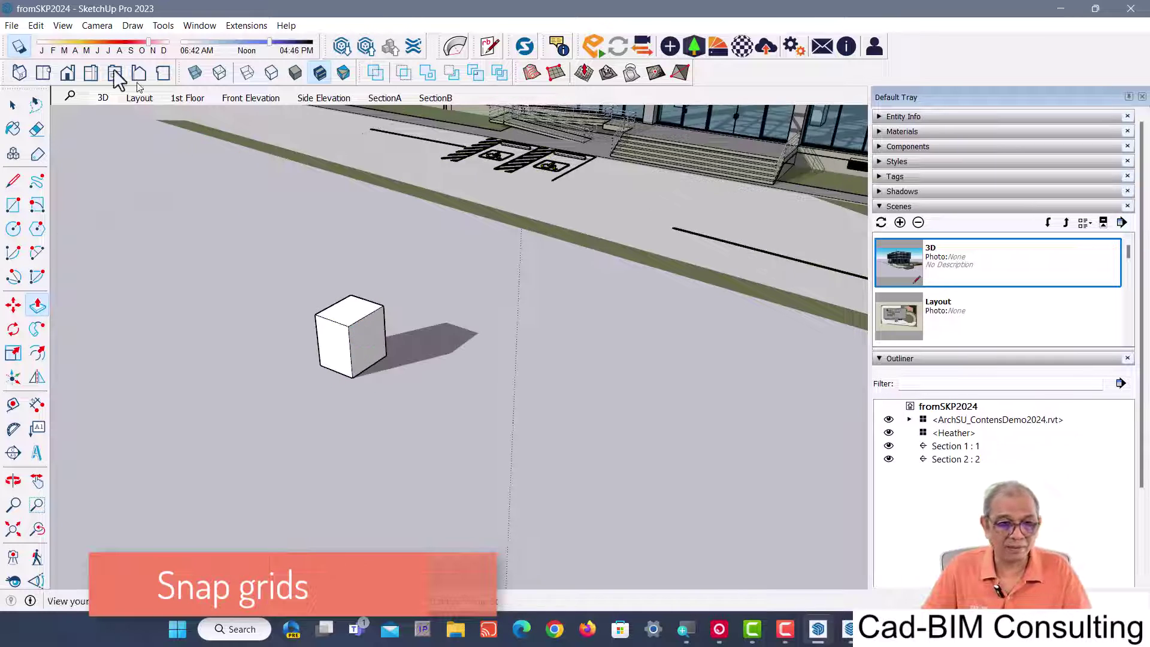
pyautogui.click(19, 46)
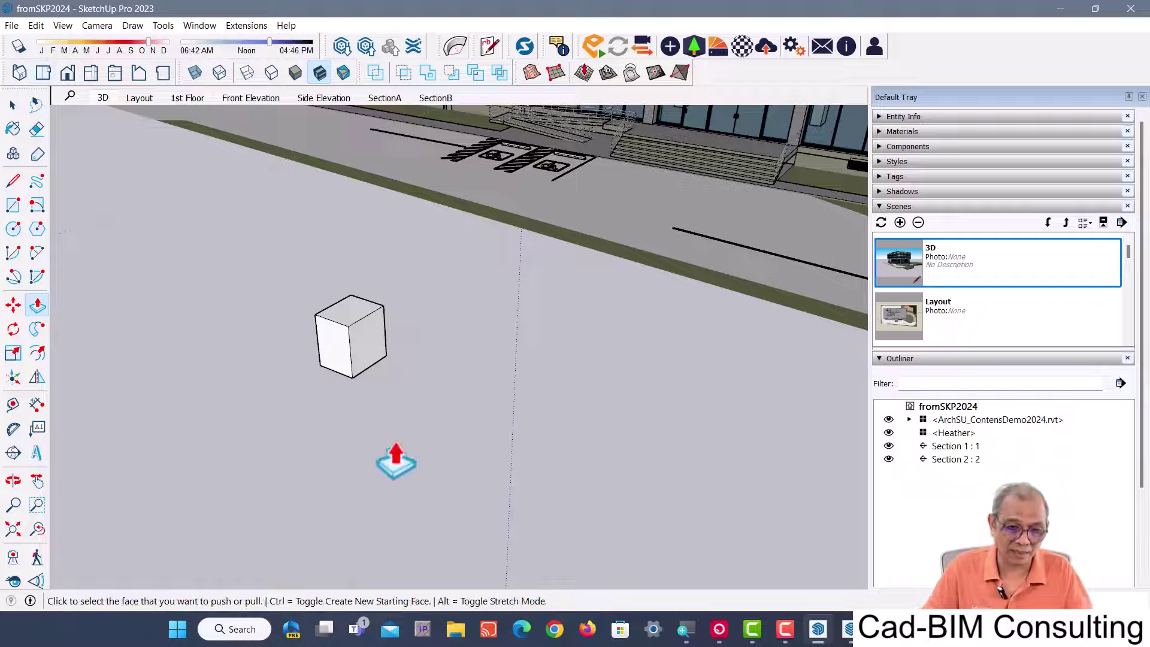
# - Select the whole box and make it a group
pyautogui.press('space')
pyautogui.moveTo(343, 357); pyautogui.dragTo(349, 378, button='middle')
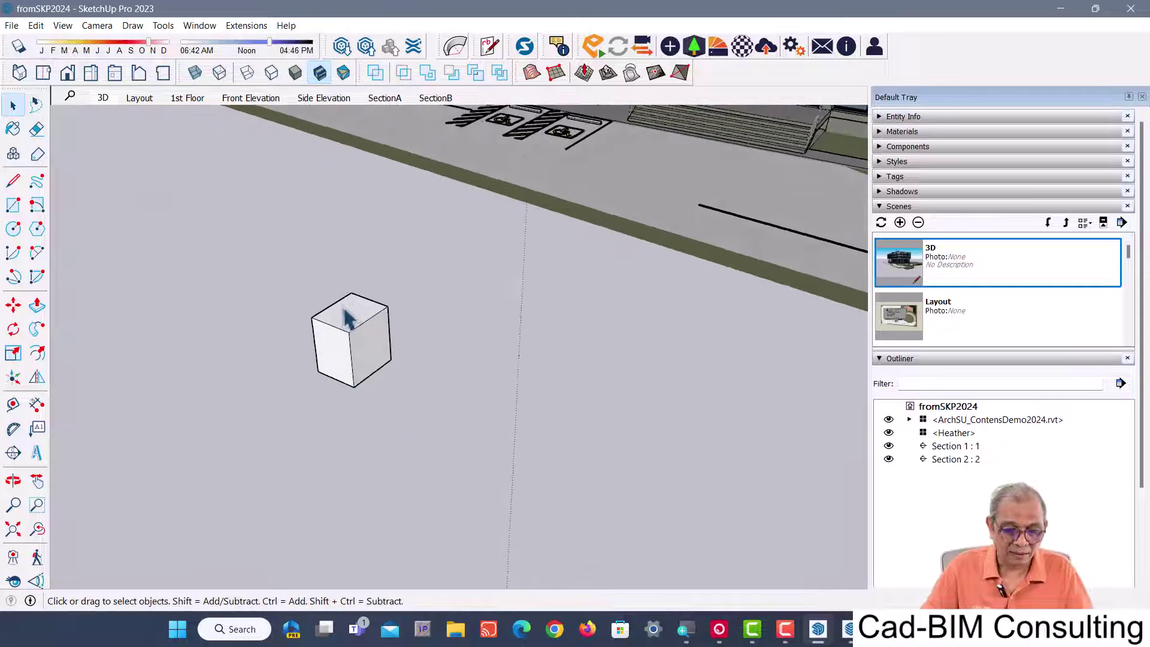
pyautogui.scroll(2, 345, 335)
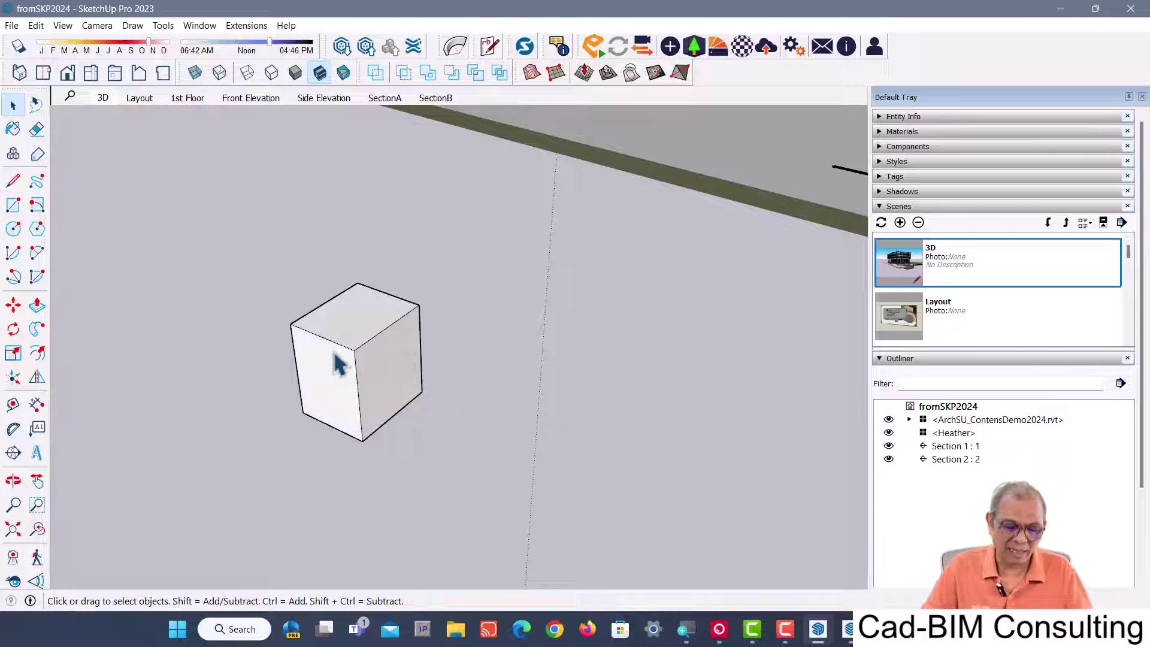
pyautogui.tripleClick(363, 322)
pyautogui.rightClick(358, 325)
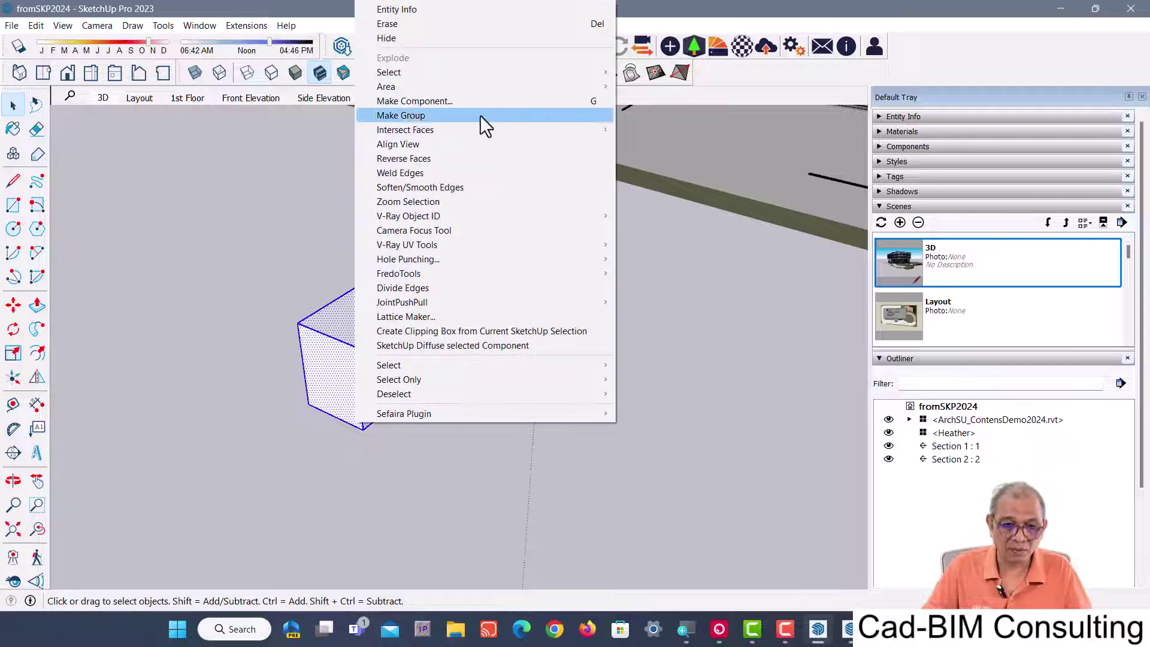
pyautogui.click(462, 115)
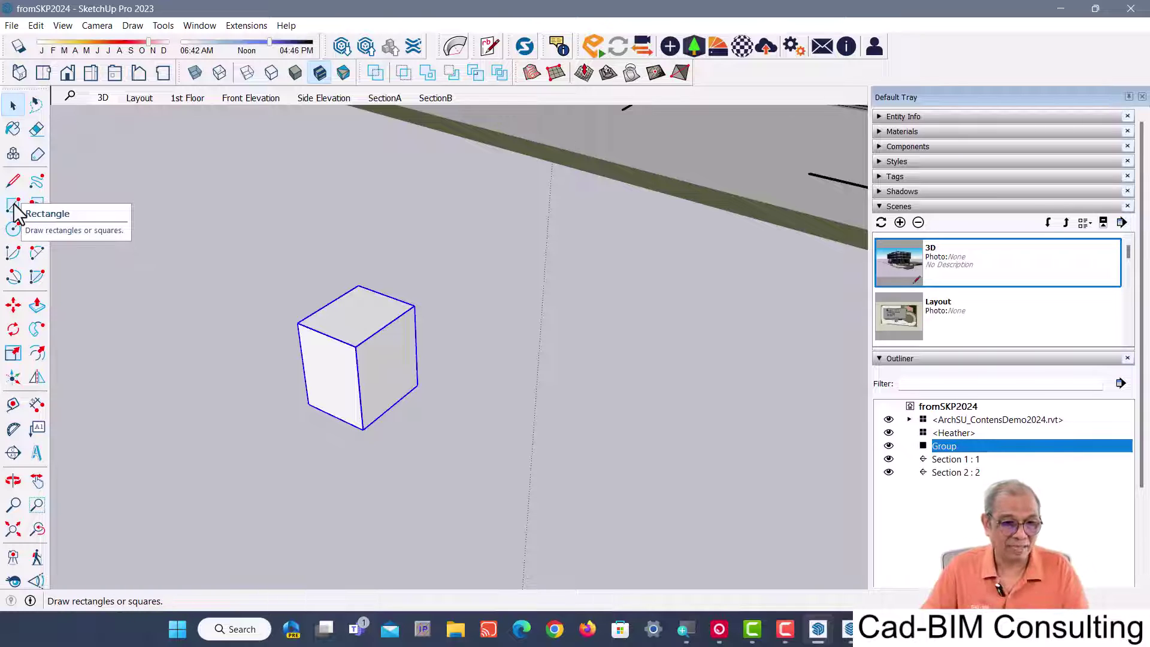
# - Draw a four-sided outline beside the cube and Push/Pull it up into a wider box
pyautogui.click(13, 180)
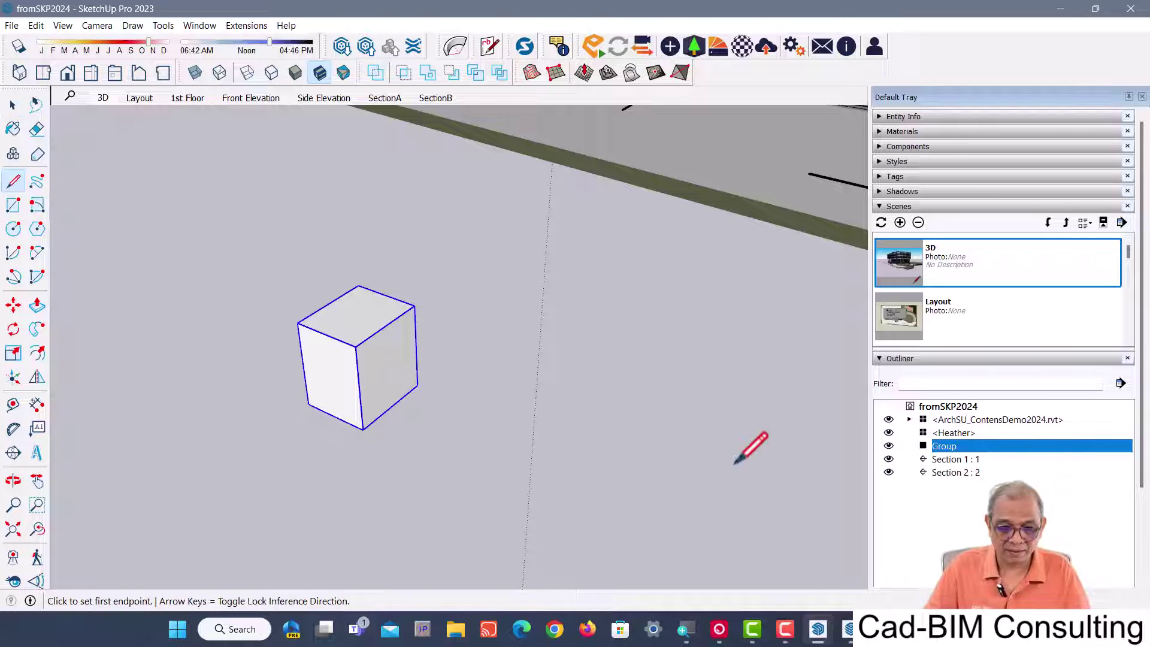
pyautogui.click(533, 419)
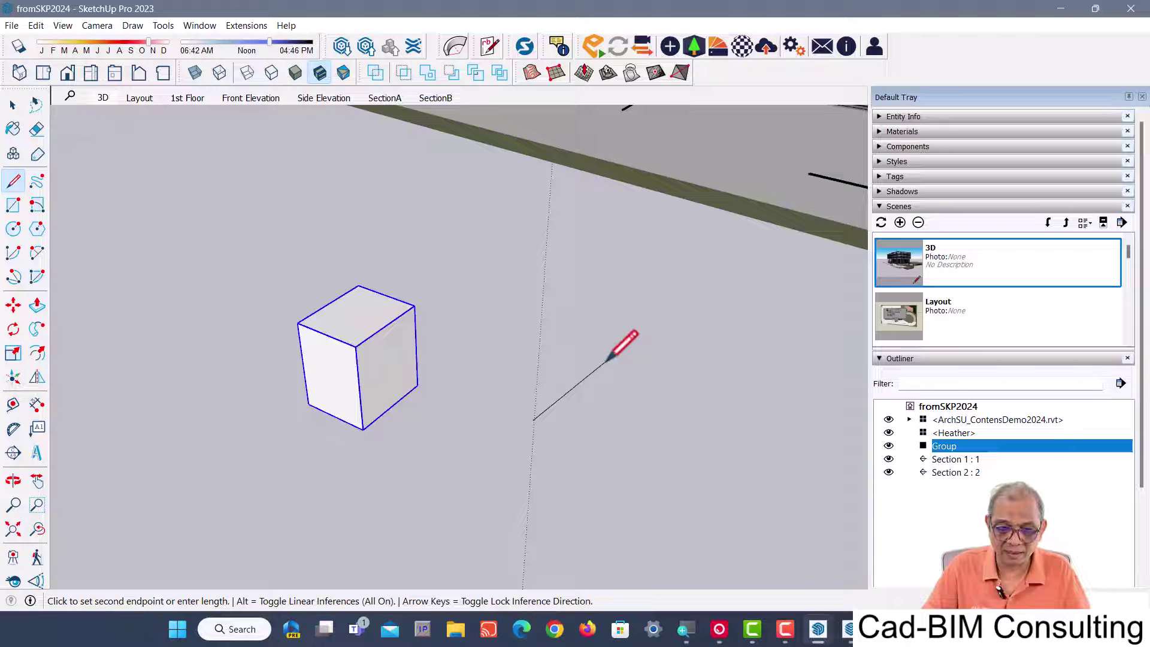
pyautogui.click(582, 369)
pyautogui.click(687, 408)
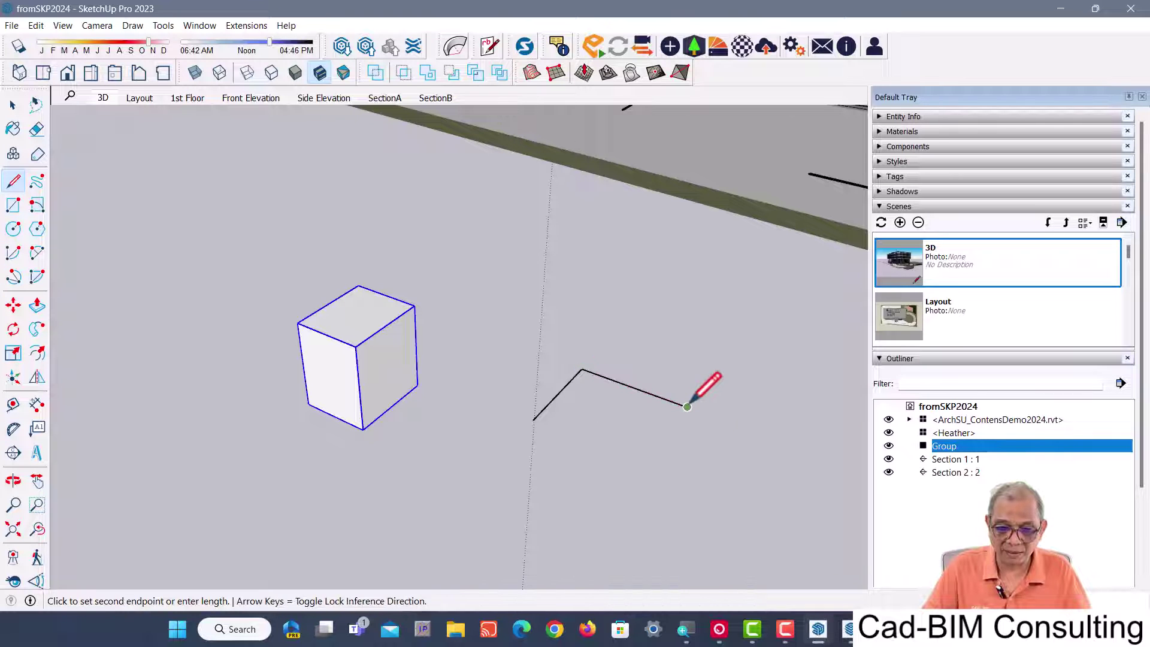
pyautogui.click(664, 441)
pyautogui.click(534, 419)
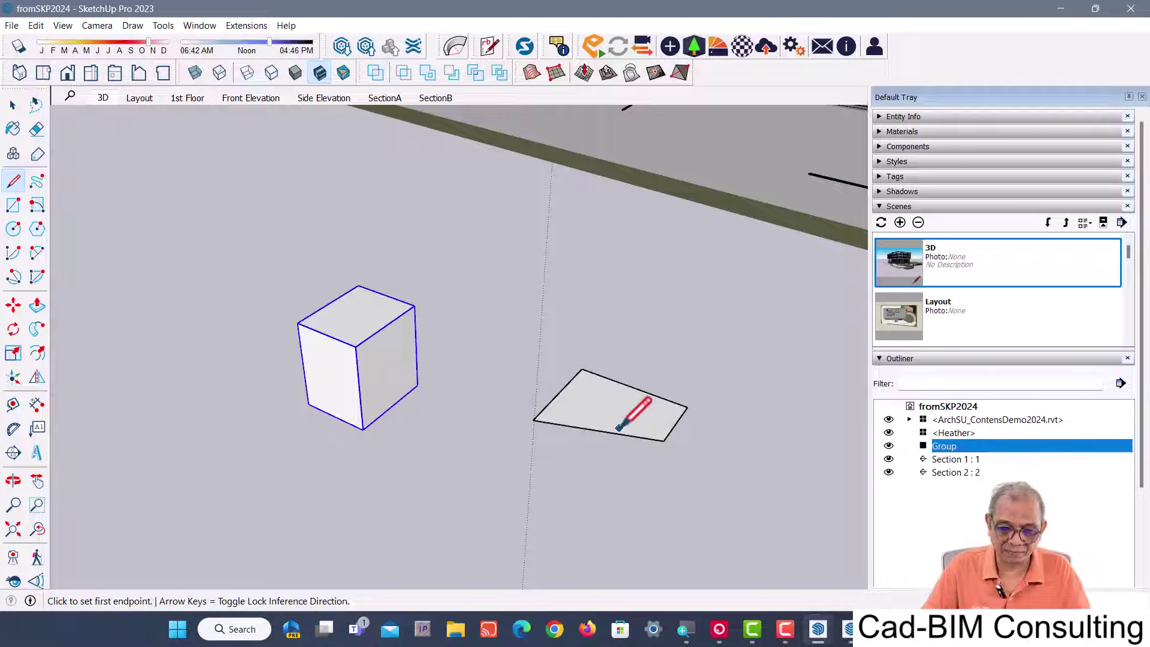
pyautogui.press('p')
pyautogui.click(605, 418)
pyautogui.click(605, 360)
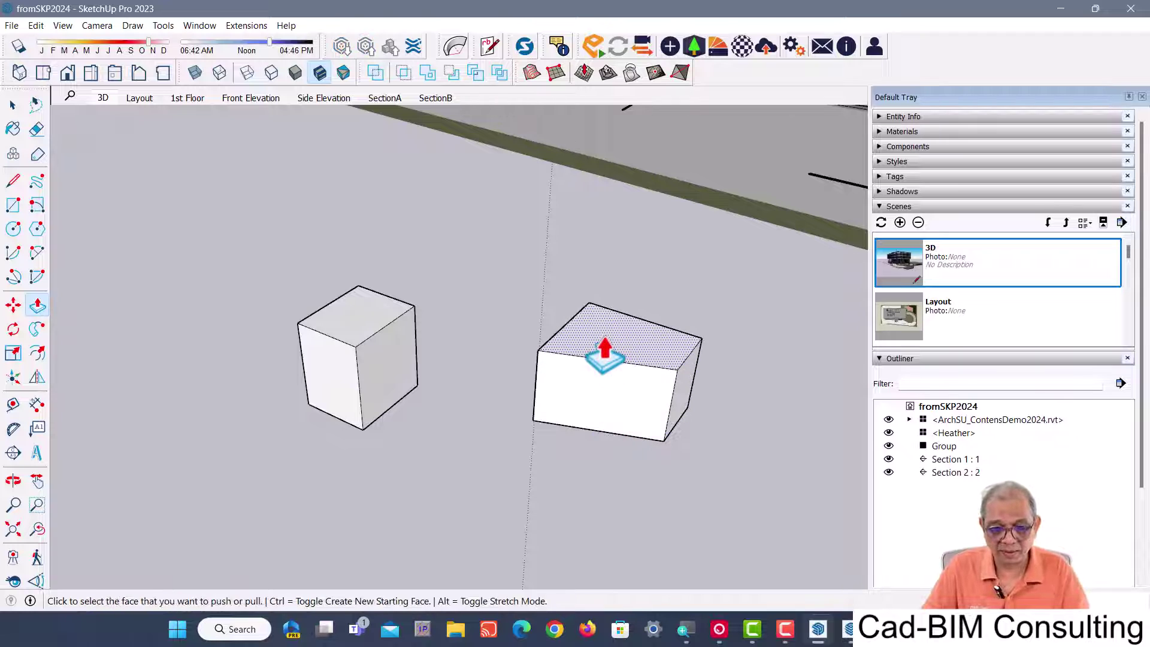
pyautogui.press('space')
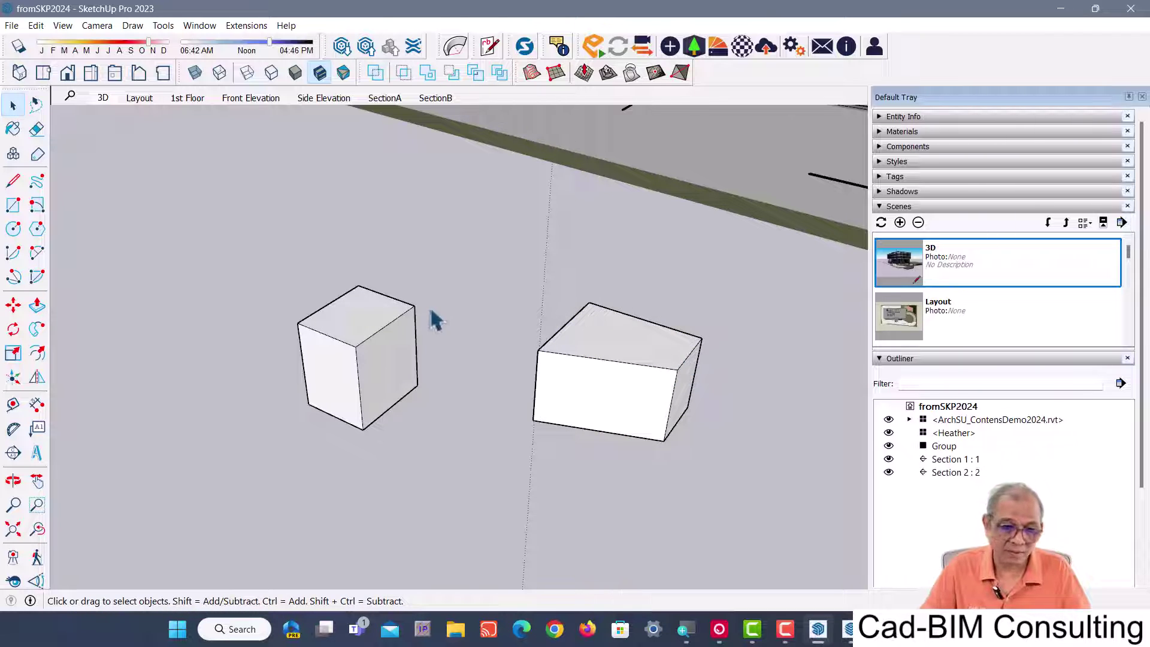
# - Inside the cube group, move the top back edge down so the top slopes
pyautogui.doubleClick(390, 341)
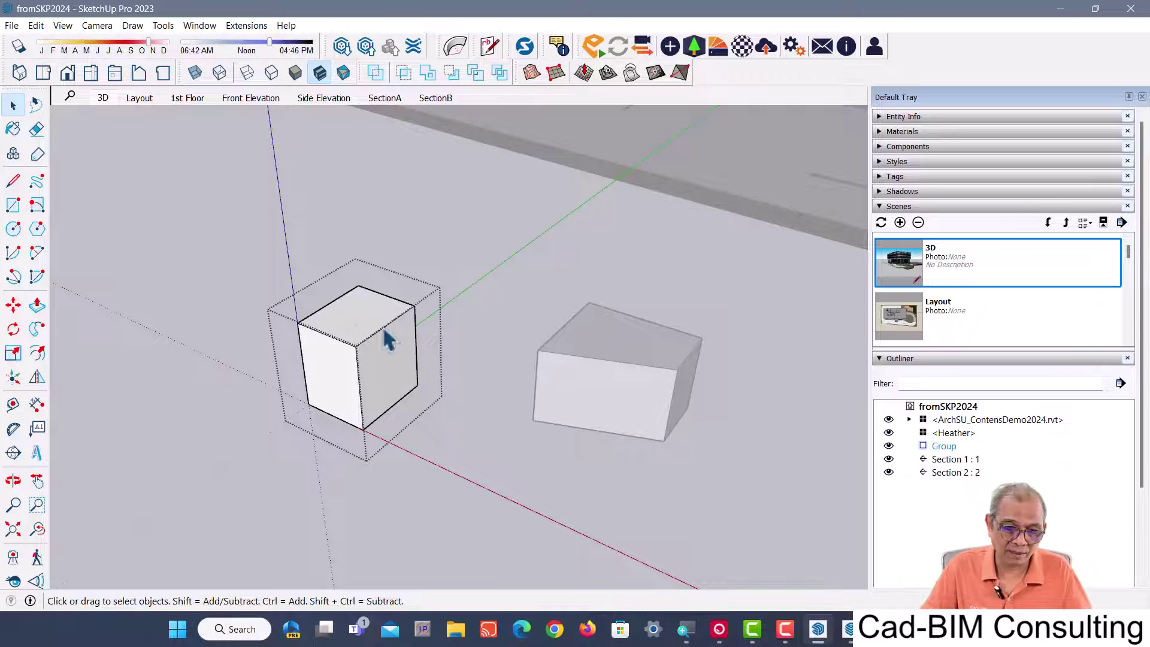
pyautogui.press('m')
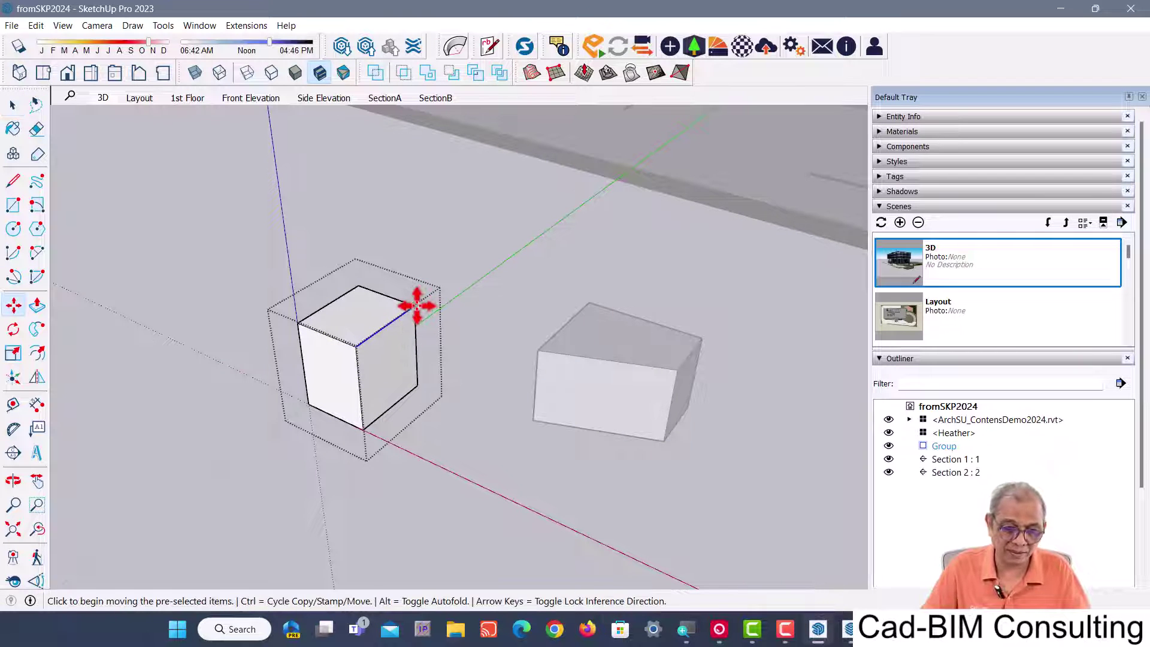
pyautogui.click(413, 307)
pyautogui.click(411, 340)
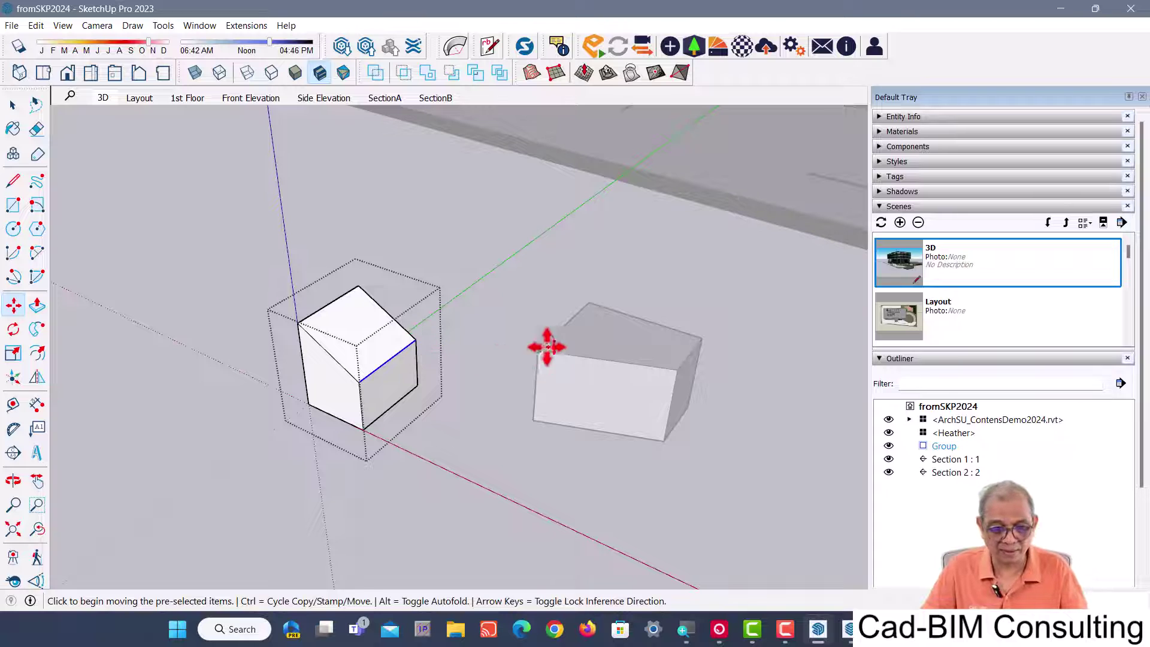
pyautogui.press('space')
pyautogui.click(591, 335)
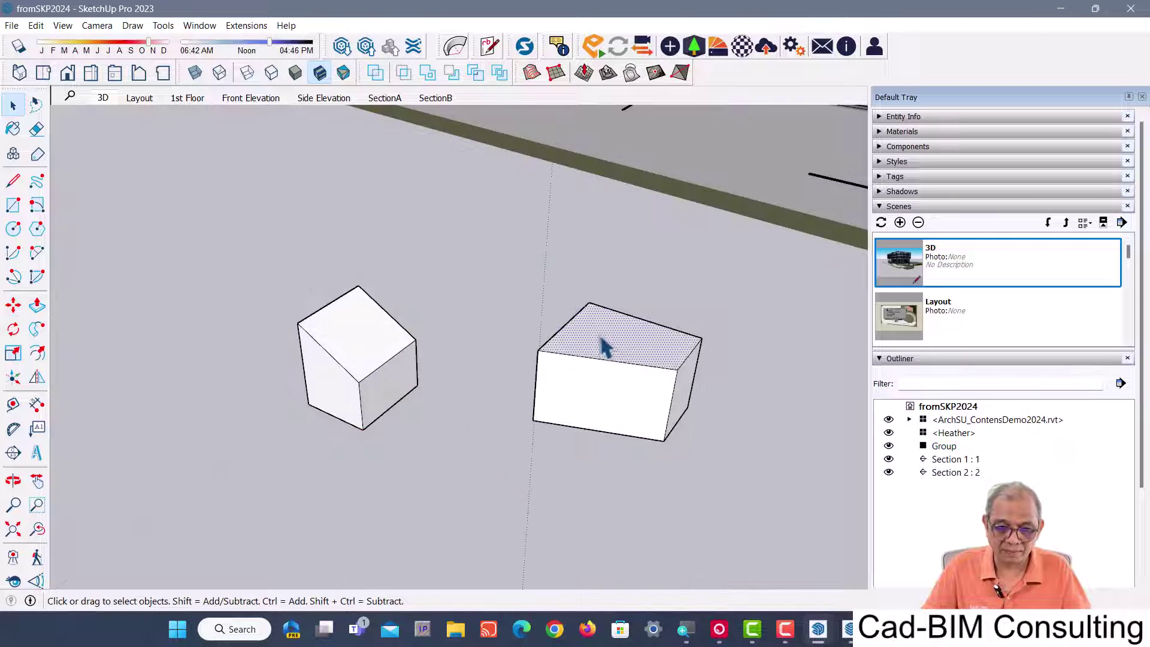
# - Make the wider second box a group and deselect it
pyautogui.click(601, 341)
pyautogui.rightClick(599, 345)
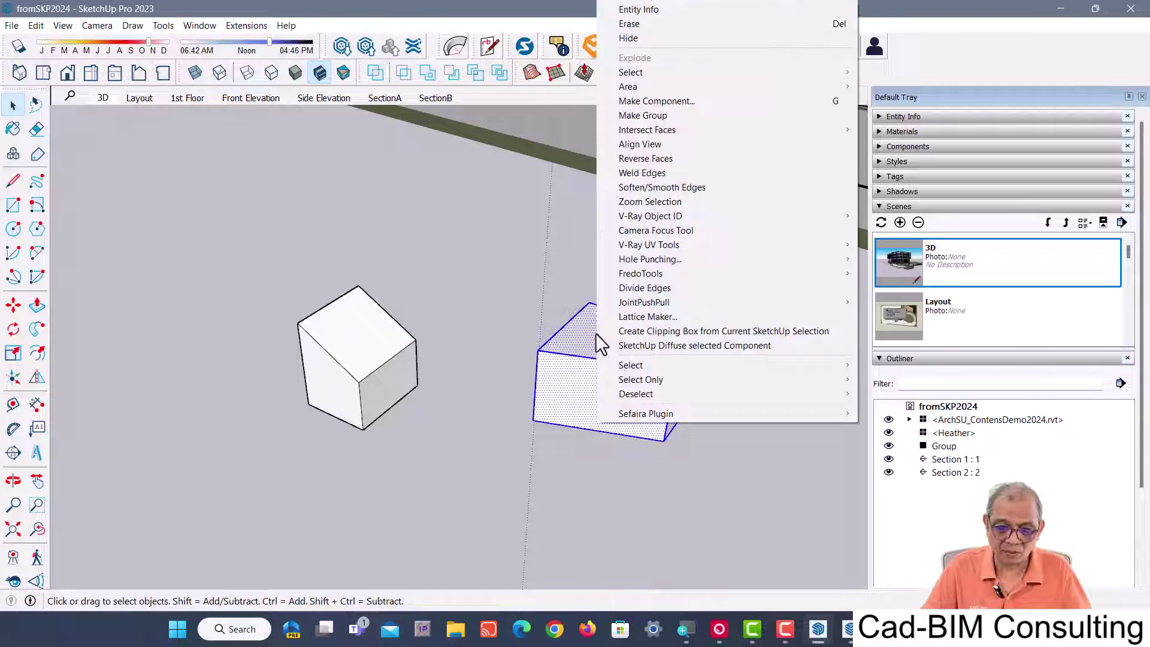
pyautogui.click(674, 119)
pyautogui.click(474, 336)
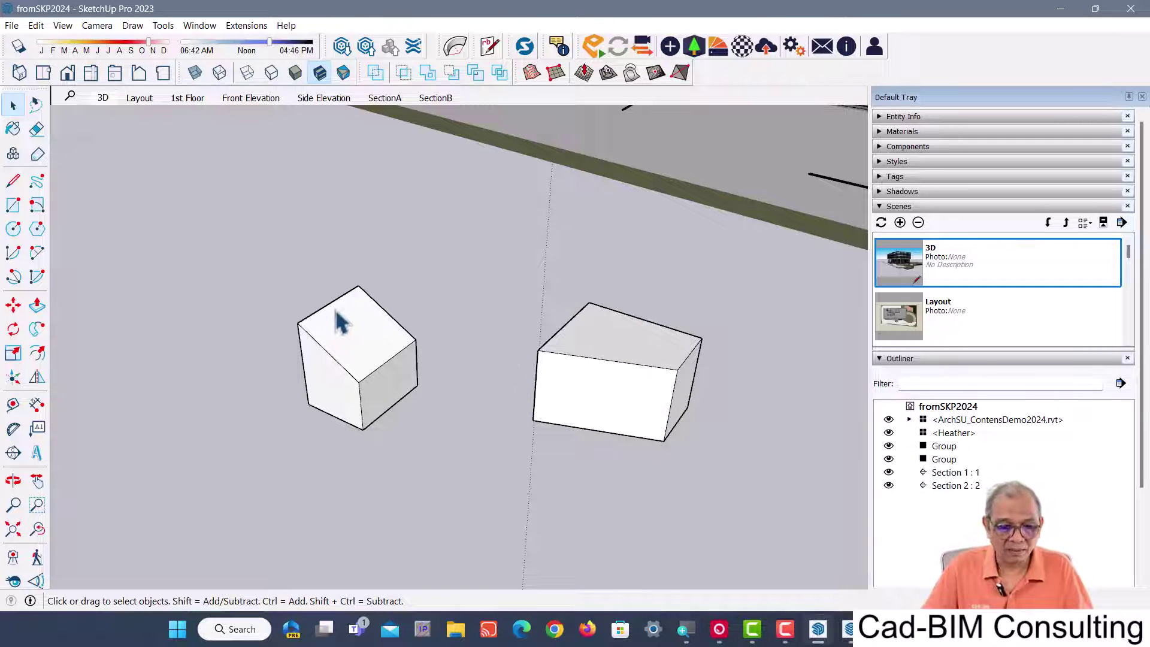
# - Open the cube group and start Make/Edit Snaps from its top face's context menu
pyautogui.click(348, 327)
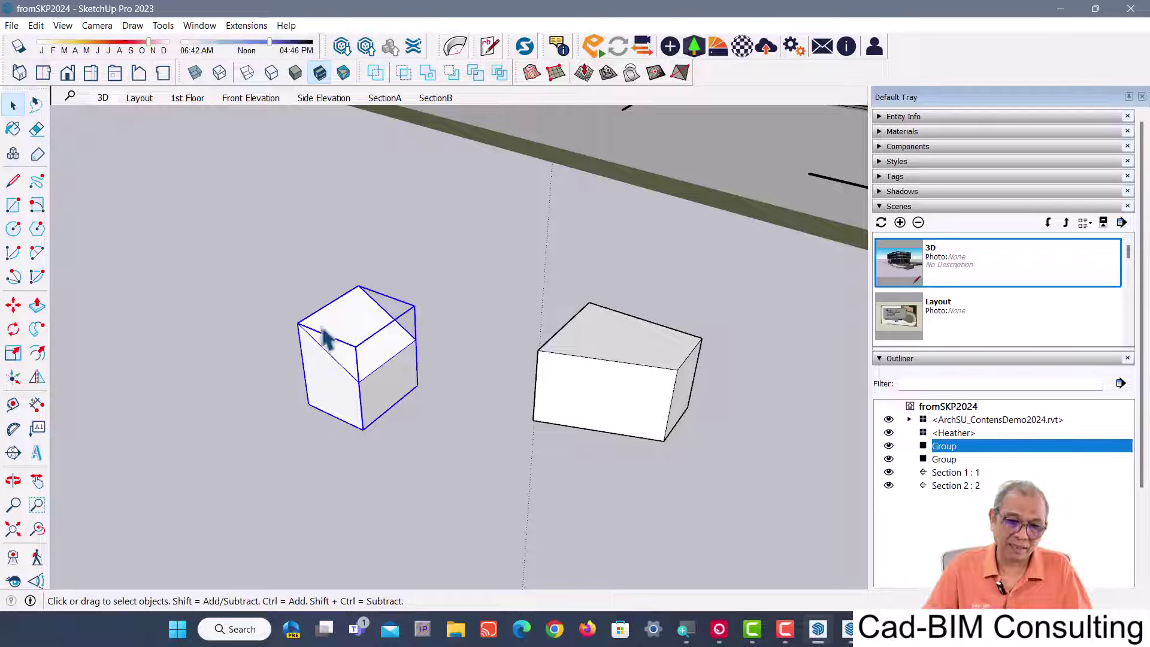
pyautogui.doubleClick(359, 324)
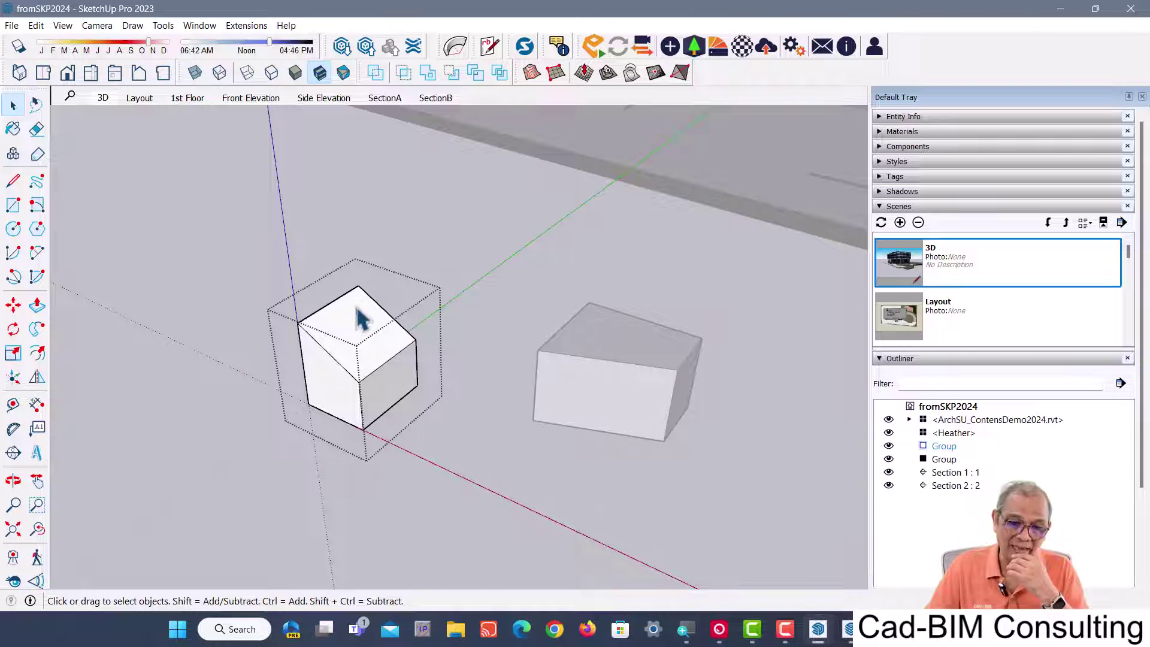
pyautogui.rightClick(358, 311)
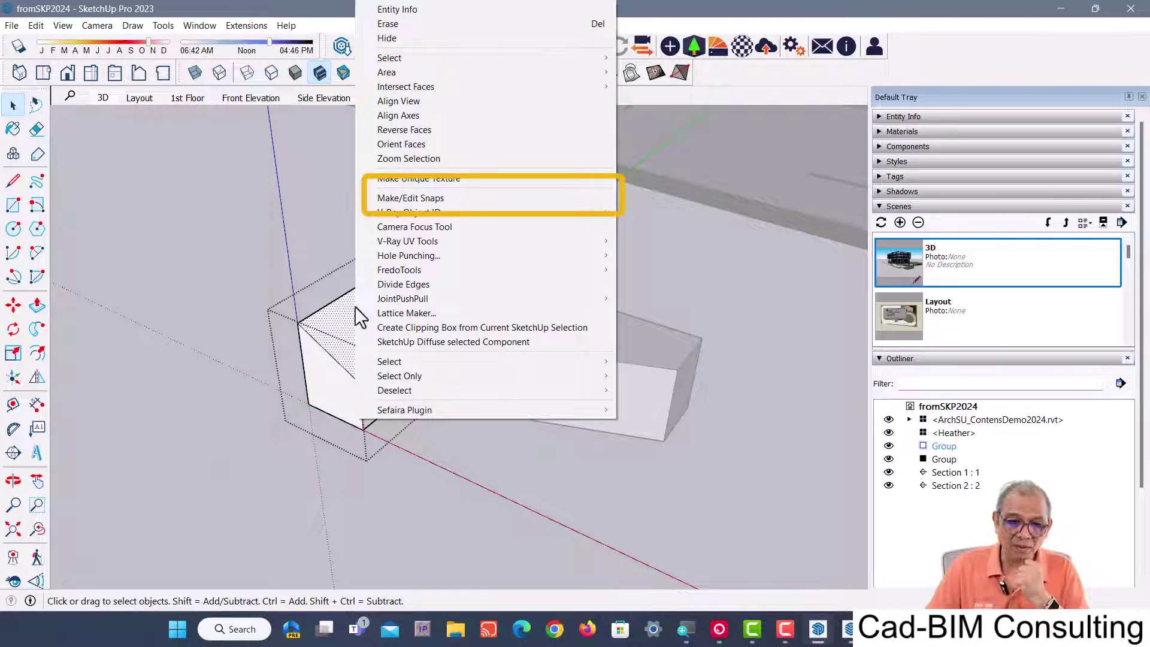
pyautogui.click(491, 198)
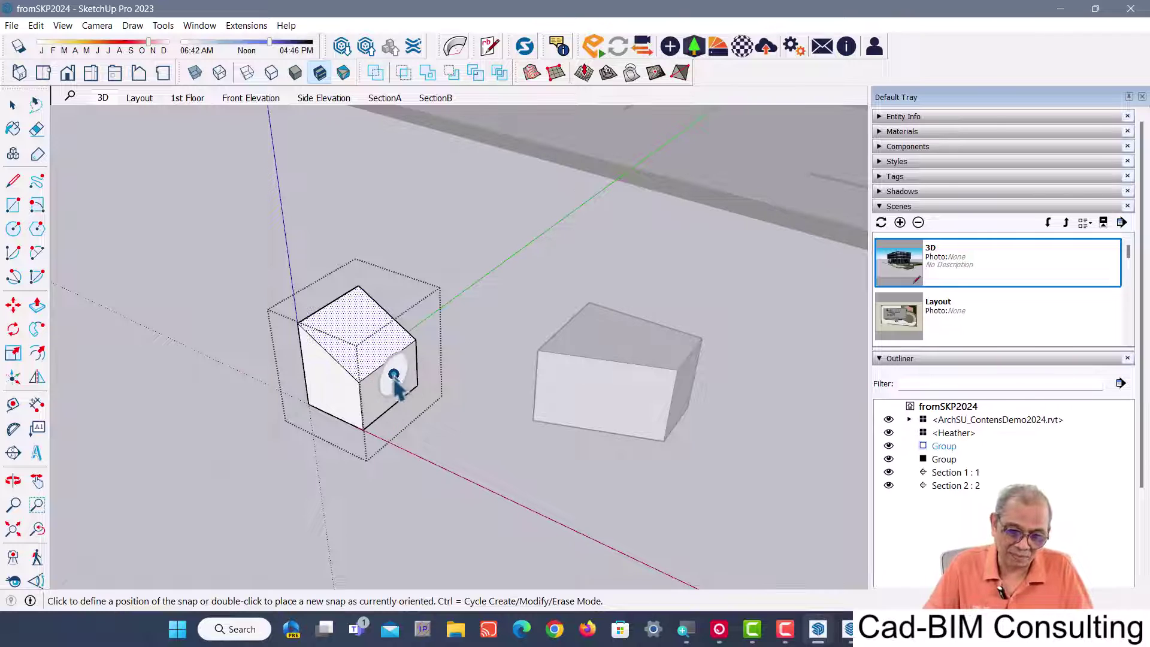
# - Place snaps on the cube's right and left faces, each with a forward direction, then finish
pyautogui.scroll(2, 395, 393)
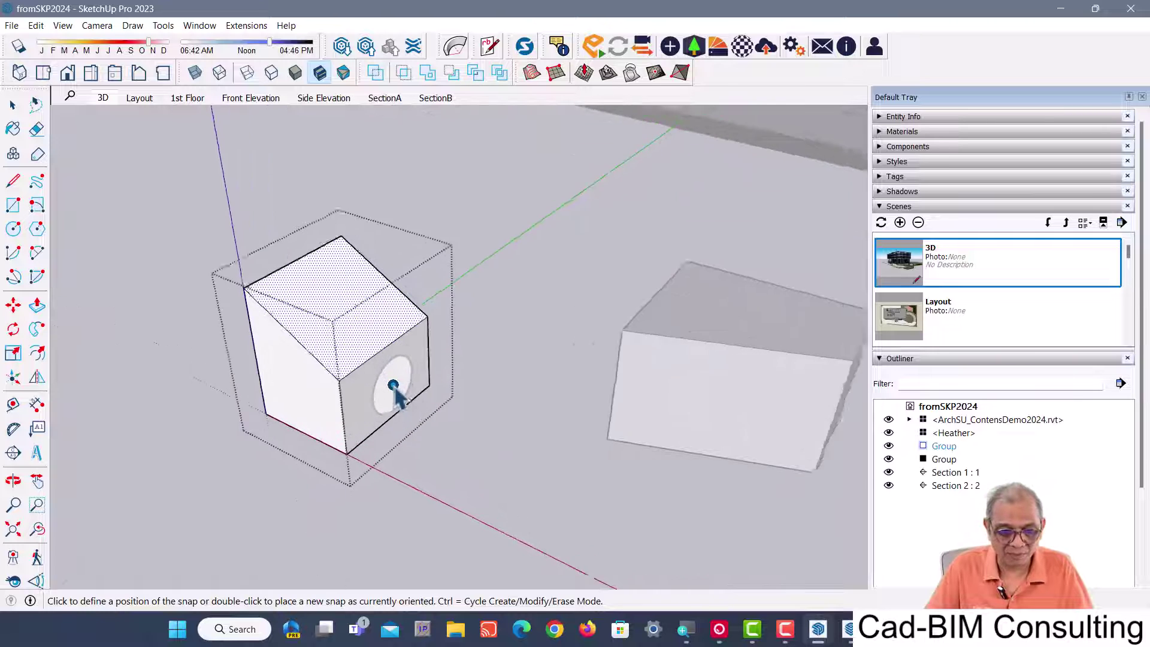
pyautogui.scroll(1, 395, 393)
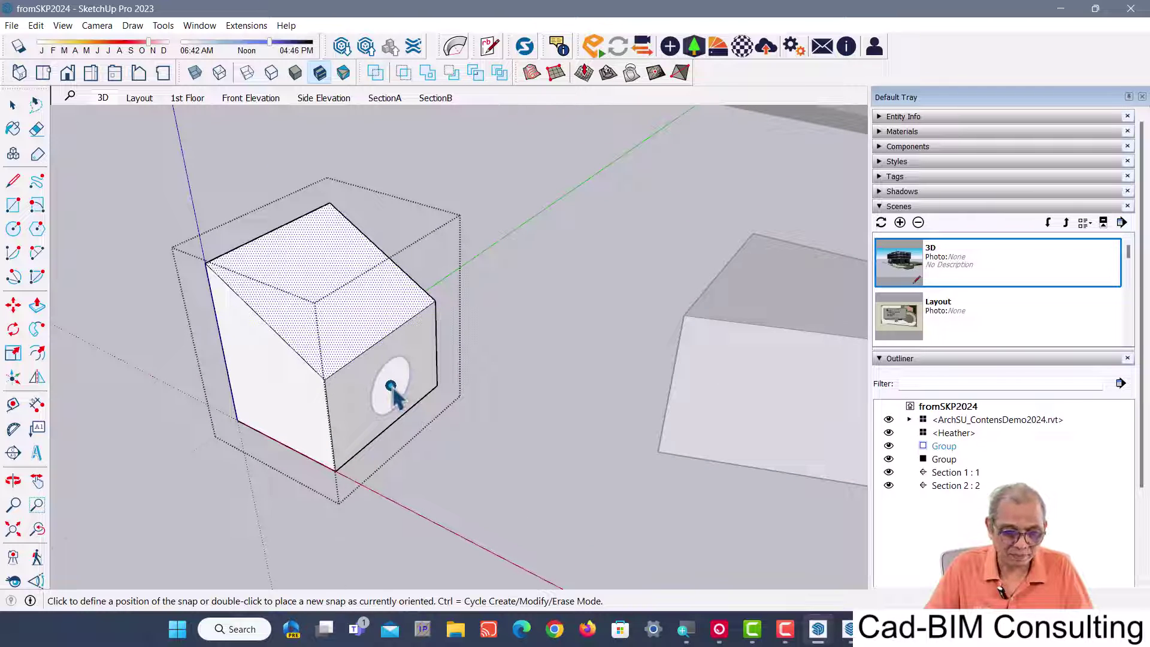
pyautogui.click(391, 386)
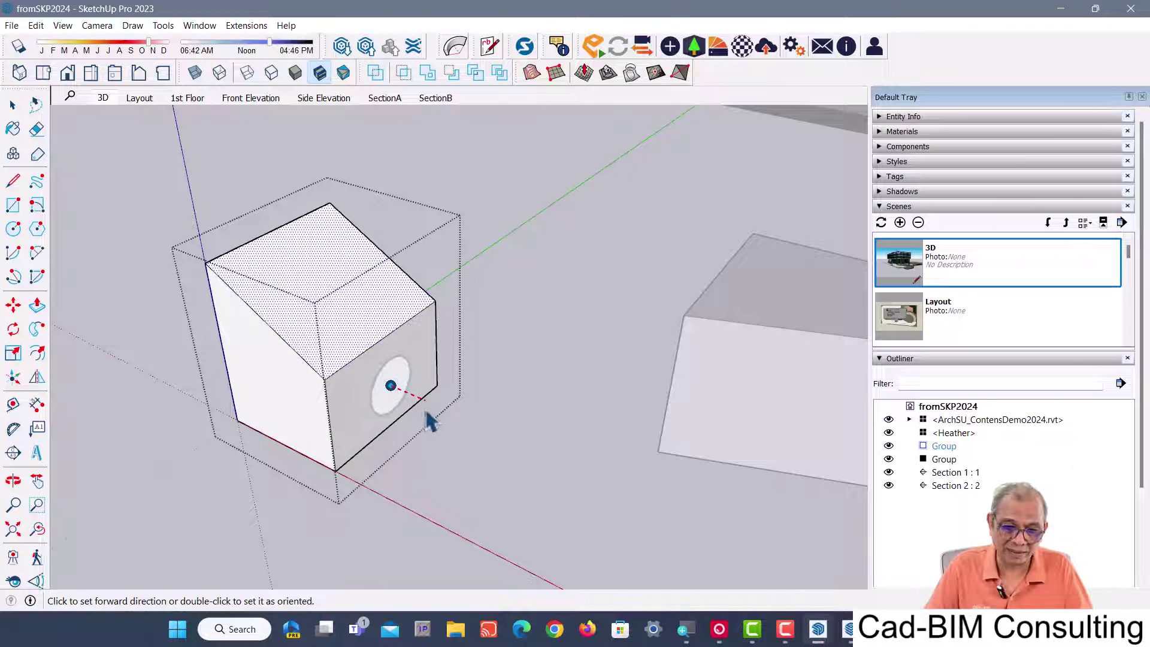
pyautogui.click(478, 439)
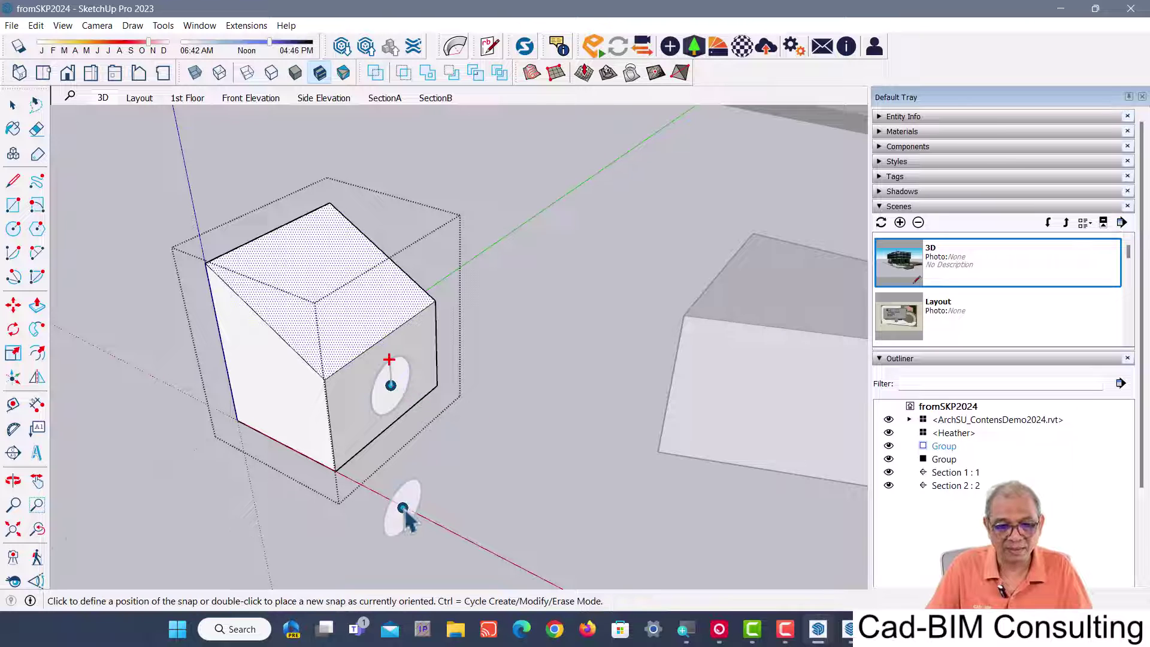
pyautogui.click(269, 398)
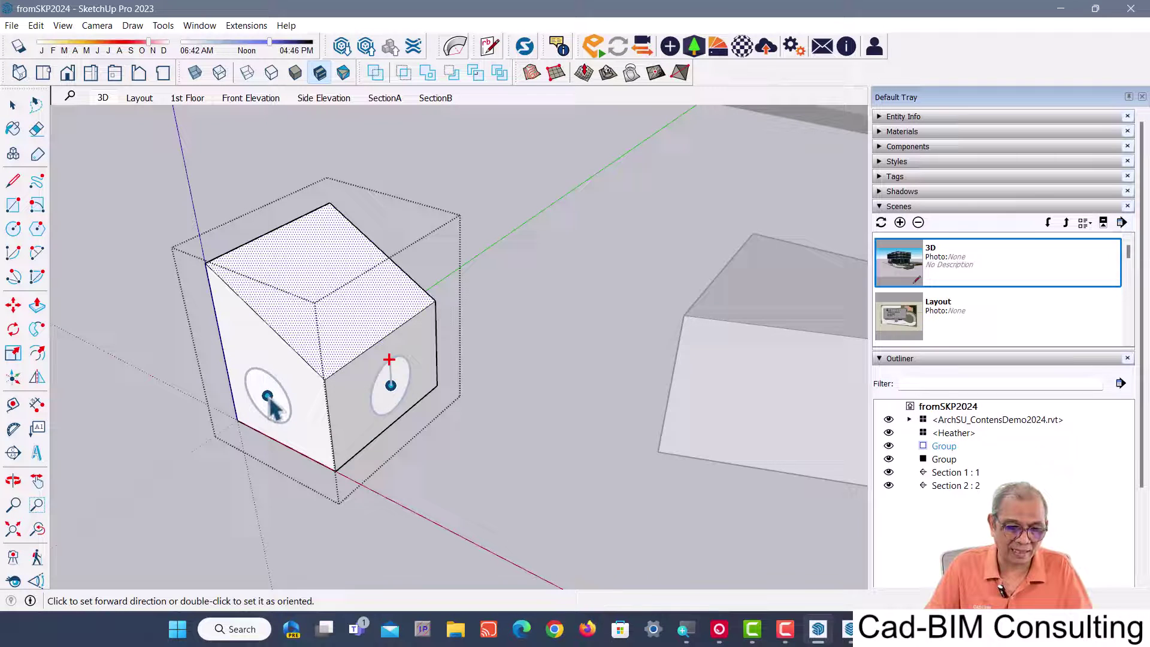
pyautogui.click(183, 470)
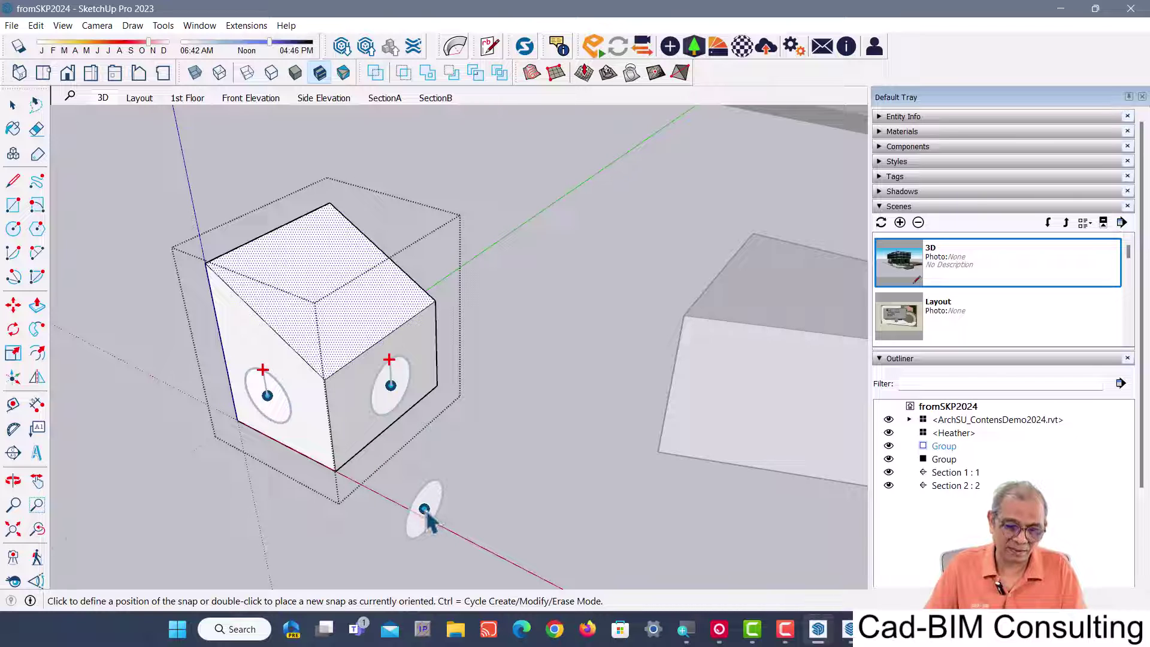
pyautogui.press('space')
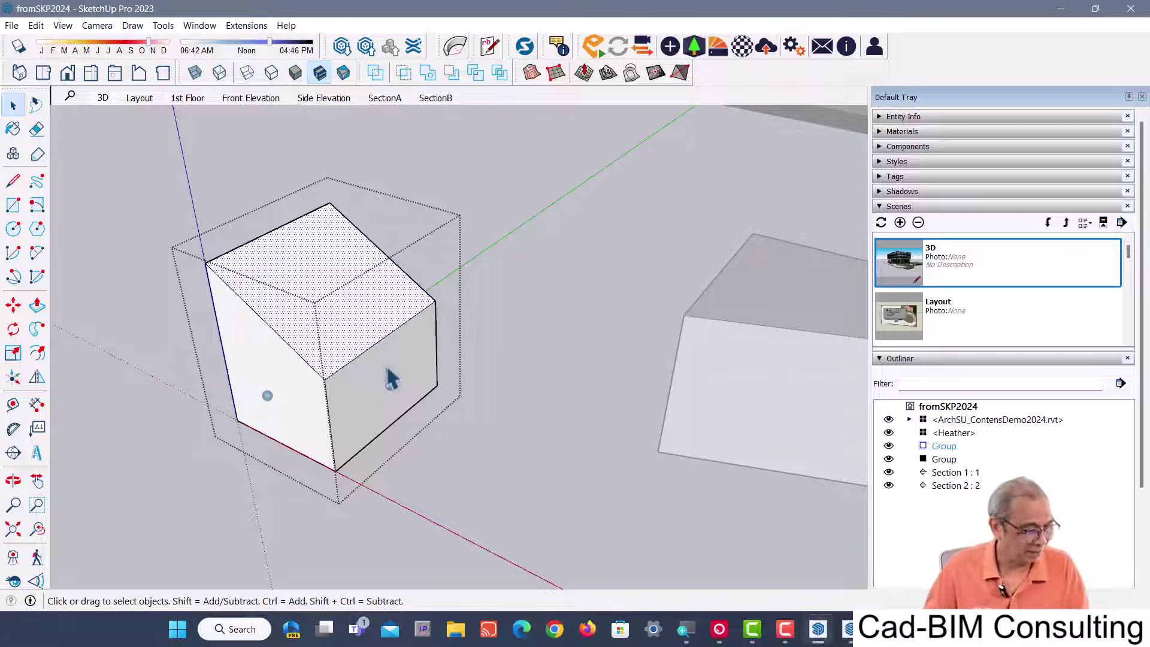
pyautogui.scroll(-1, 327, 318)
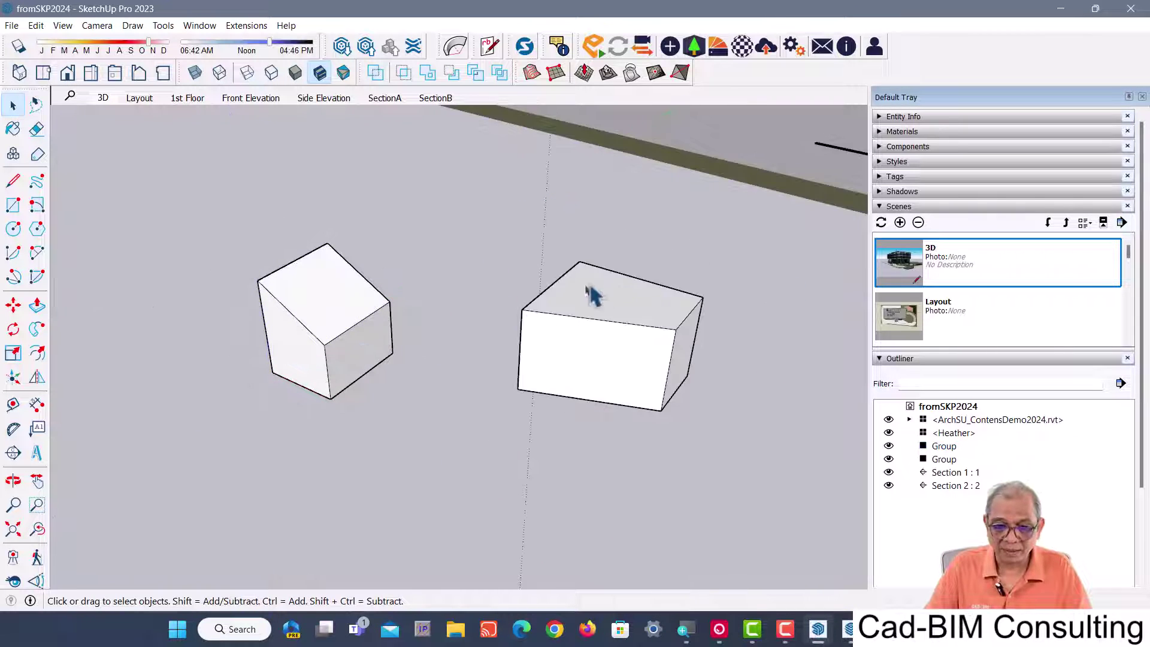
# - Open the long box group and start Make/Edit Snaps from its front face
pyautogui.doubleClick(597, 309)
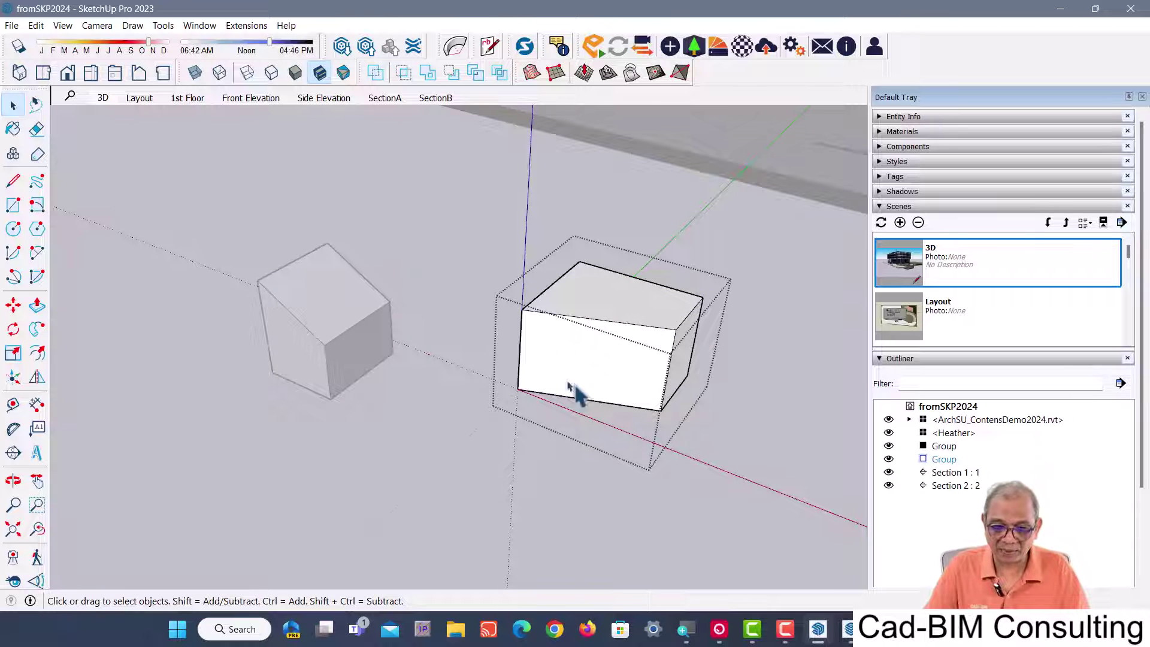
pyautogui.rightClick(608, 362)
pyautogui.click(593, 350)
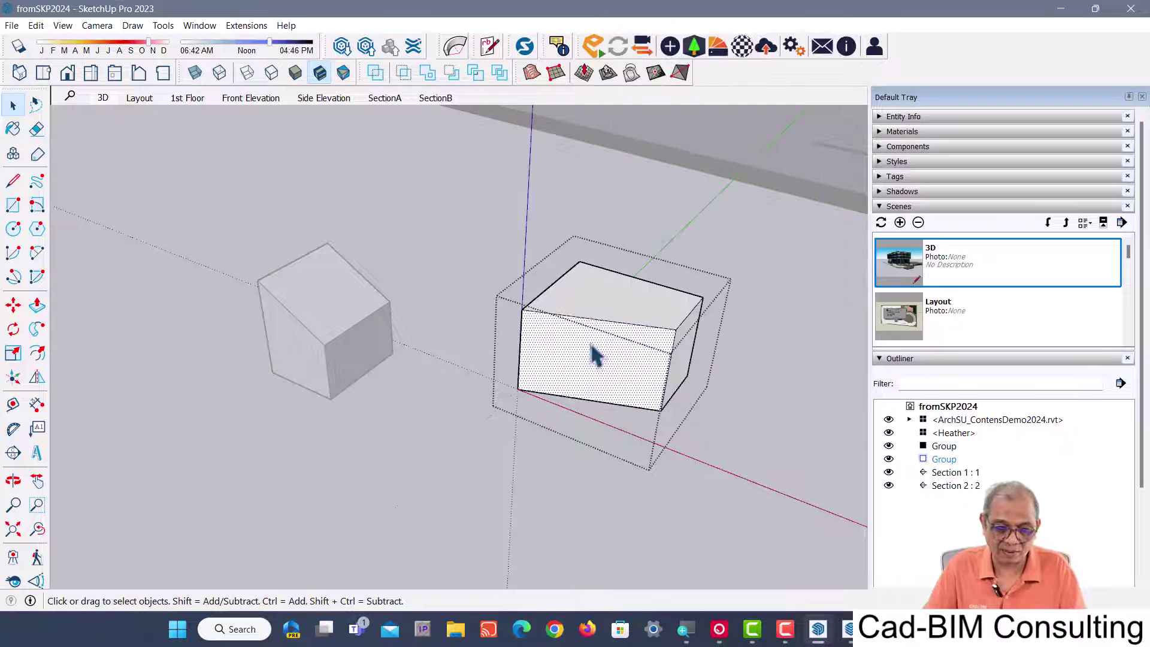
pyautogui.rightClick(591, 354)
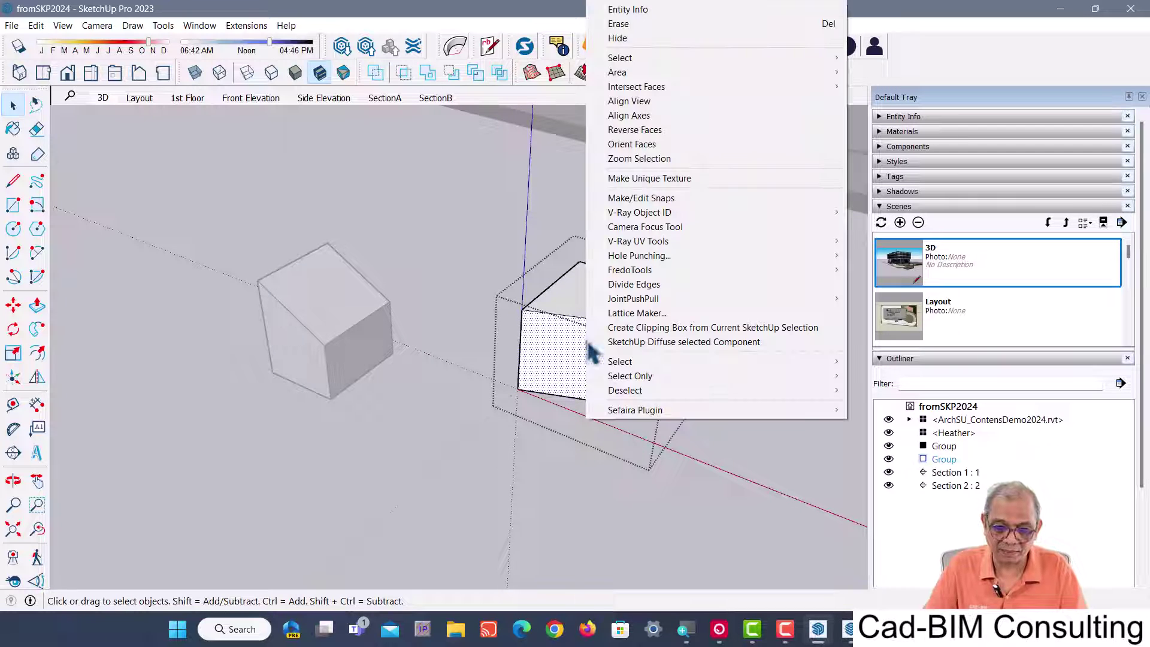
pyautogui.click(664, 198)
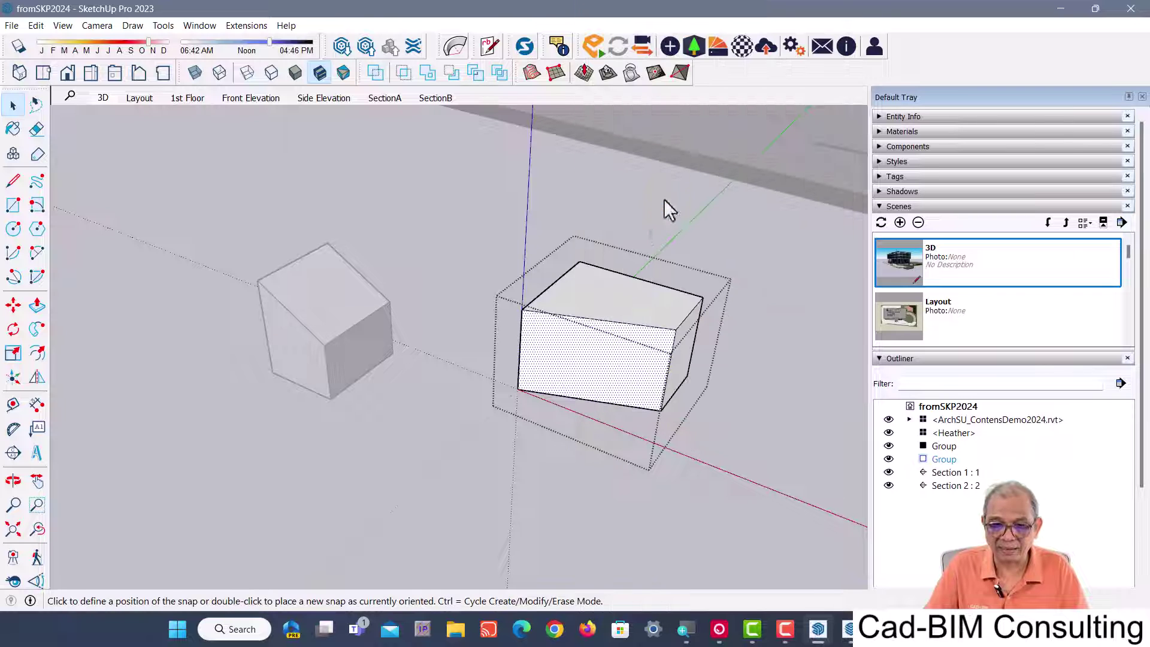
# - Place a snap in the middle of the front face, set its forward direction, and orbit to check
pyautogui.click(592, 360)
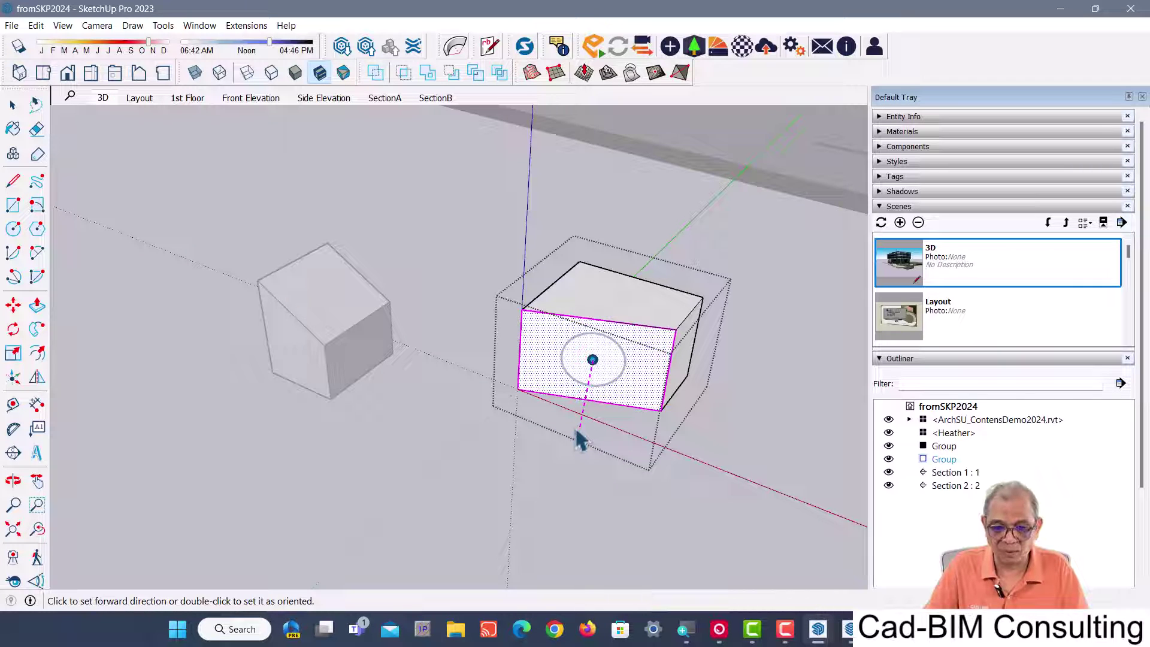
pyautogui.click(578, 440)
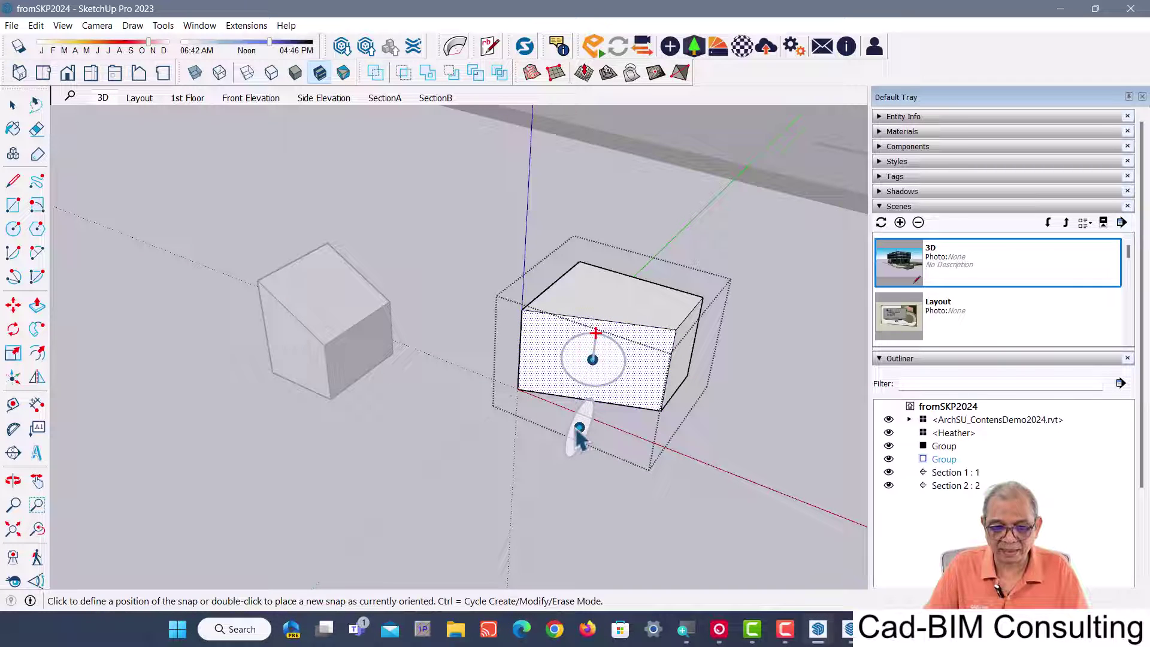
pyautogui.rightClick(563, 493)
pyautogui.press('Escape')
pyautogui.moveTo(531, 511)
pyautogui.mouseDown(button='middle')
pyautogui.moveTo(534, 501)
pyautogui.moveTo(360, 411)
pyautogui.moveTo(427, 492)
pyautogui.moveTo(501, 483)
pyautogui.mouseUp(button='middle')
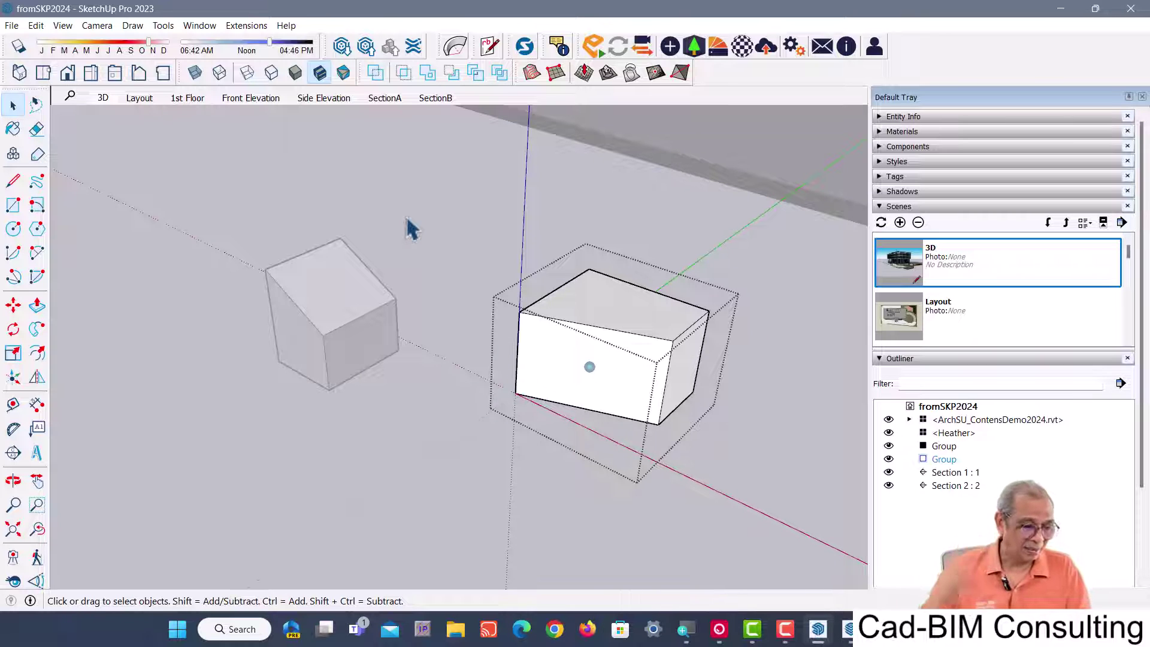
# - Close the box group, reopen the cube's Make/Edit Snaps, and cycle to Modify mode
pyautogui.click(460, 216)
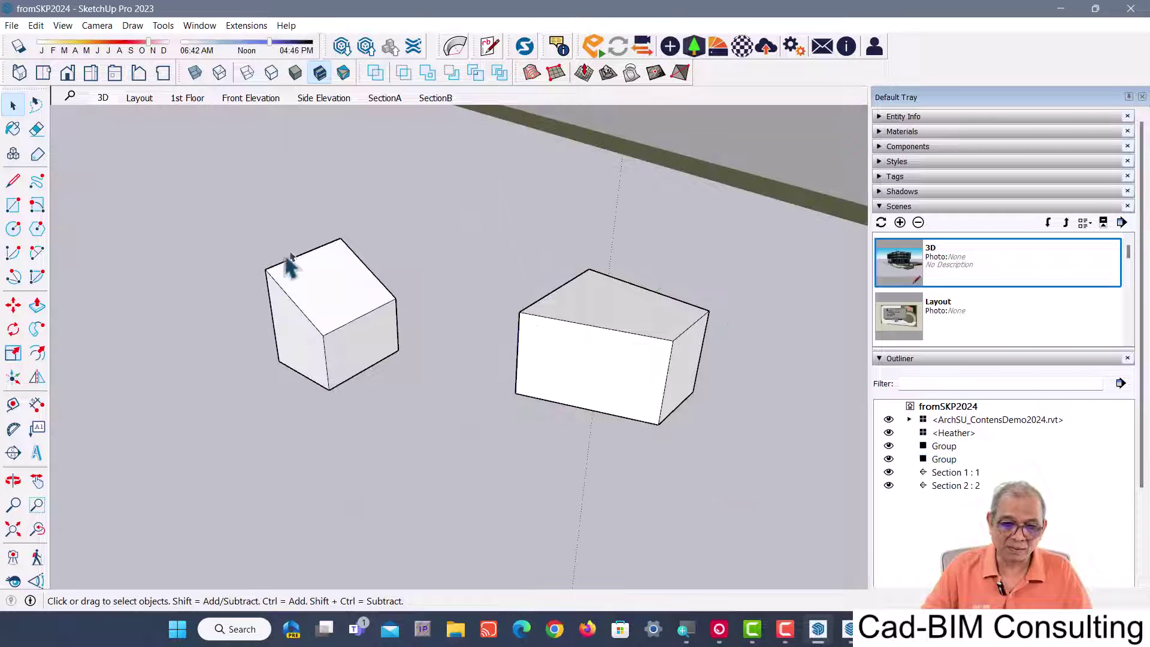
pyautogui.doubleClick(322, 289)
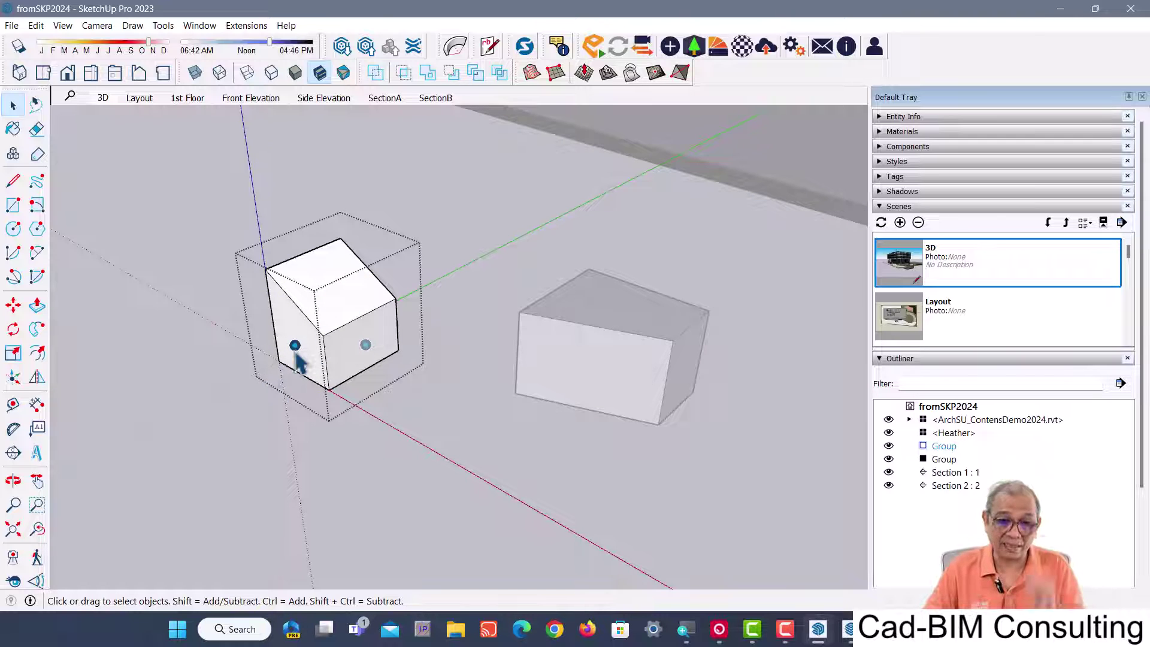
pyautogui.rightClick(324, 269)
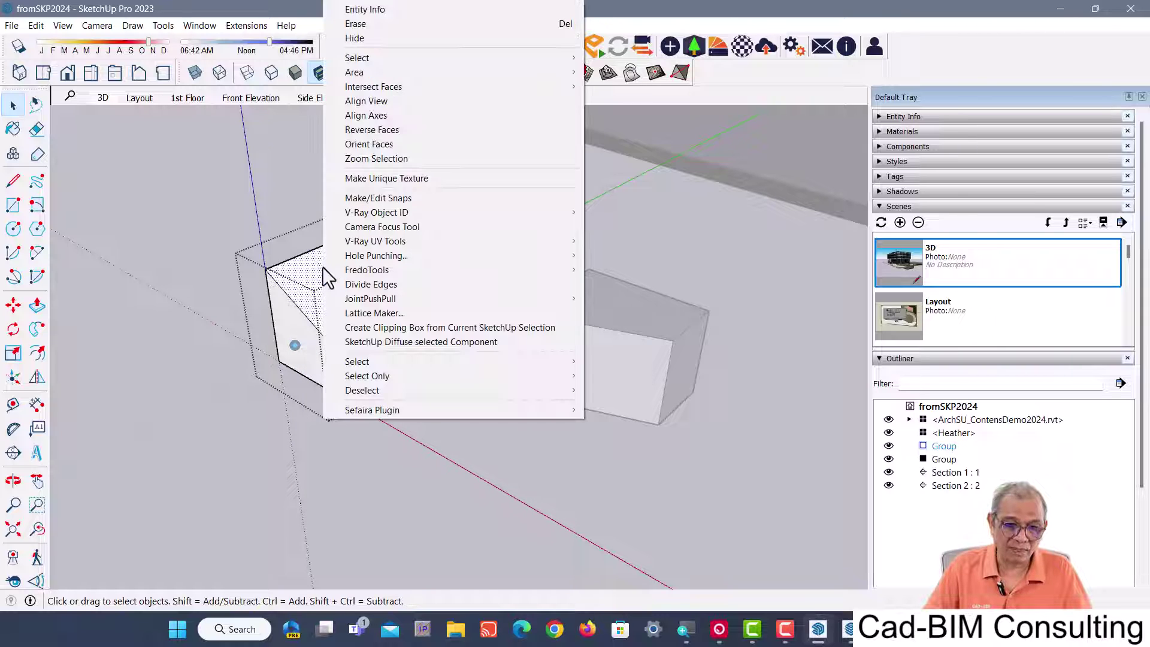
pyautogui.click(420, 199)
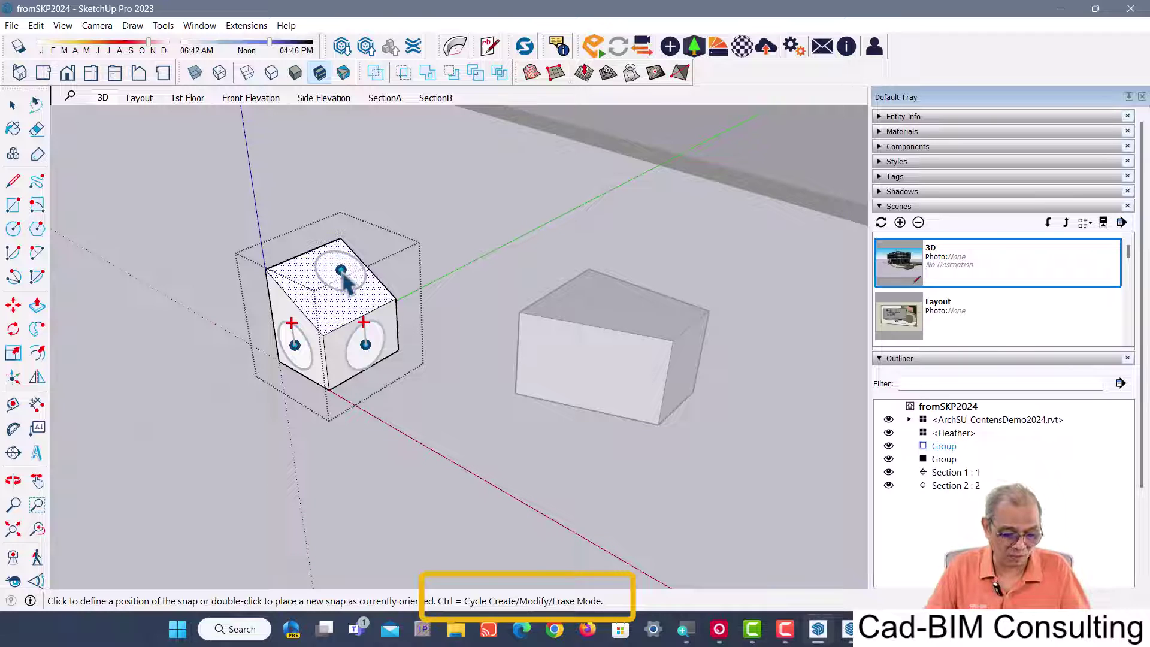
pyautogui.press('ctrl')
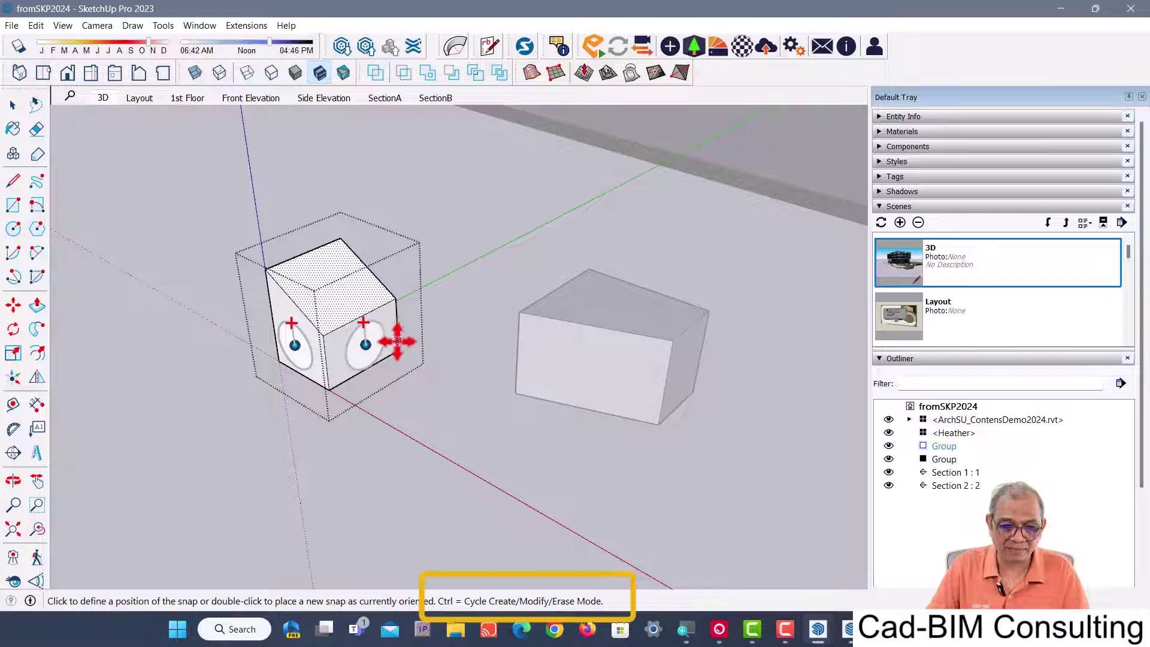
# - Move the cube's right-face snap to a new spot and reset its forward and up directions
pyautogui.scroll(2, 394, 334)
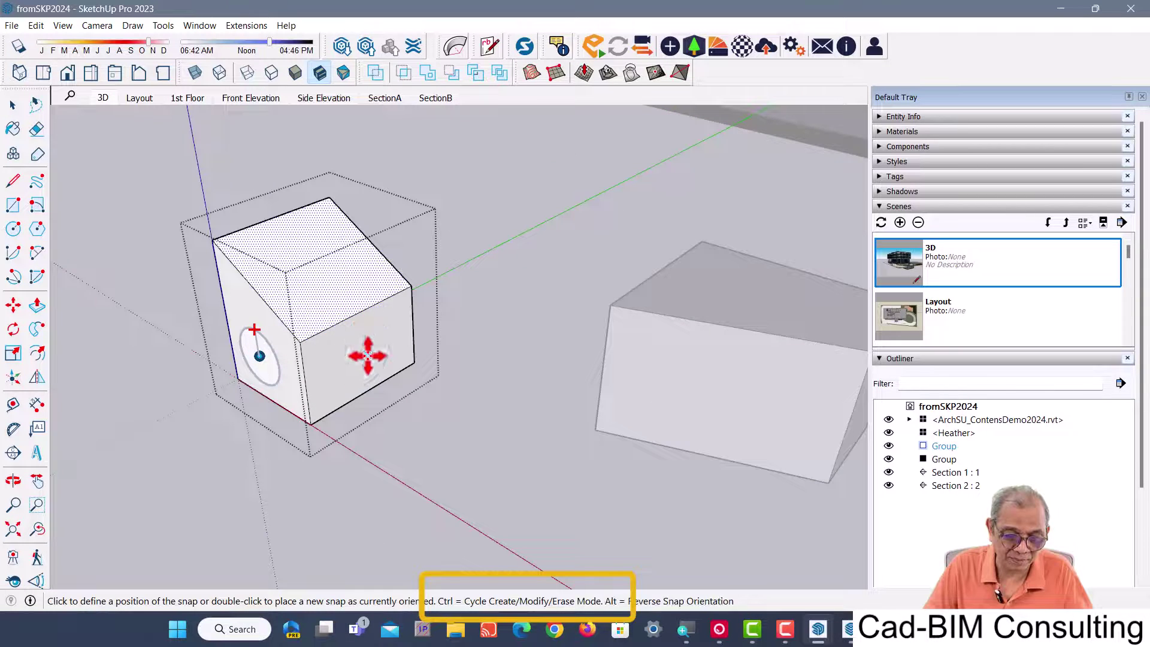
pyautogui.moveTo(384, 335); pyautogui.dragTo(340, 359)
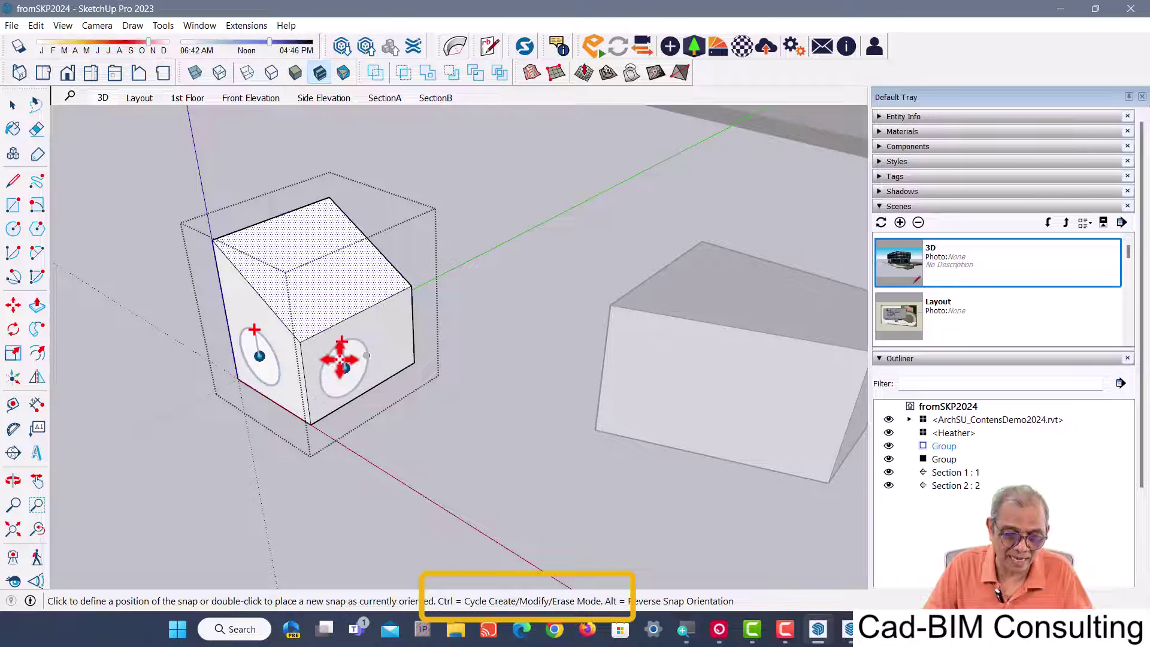
pyautogui.click(346, 362)
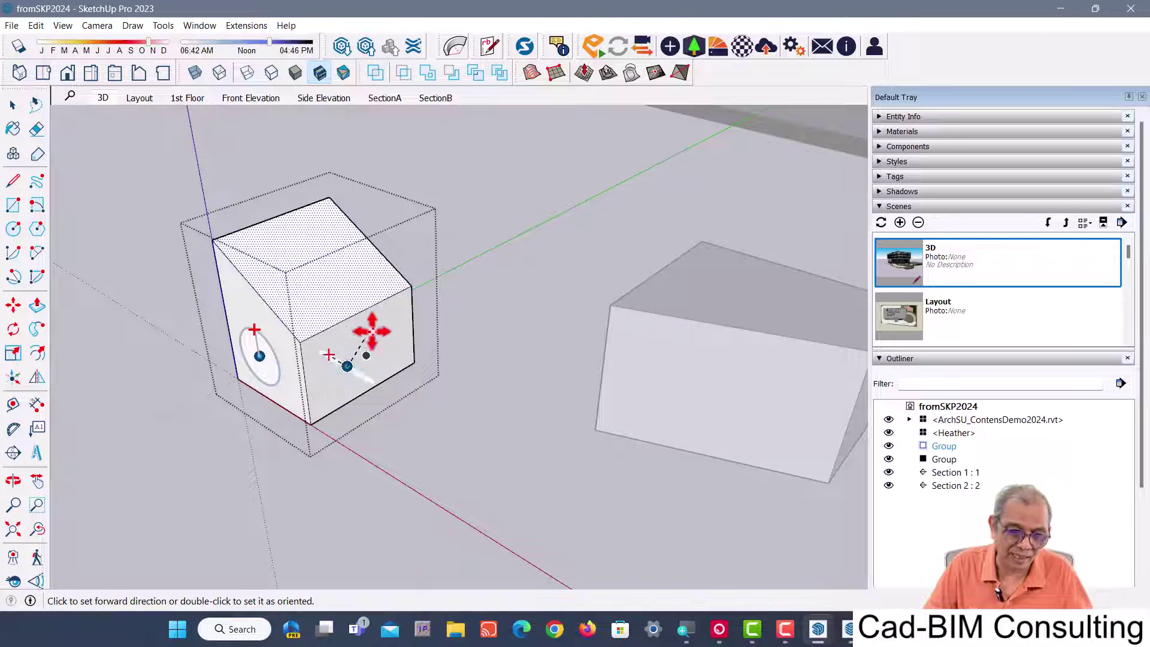
pyautogui.click(455, 384)
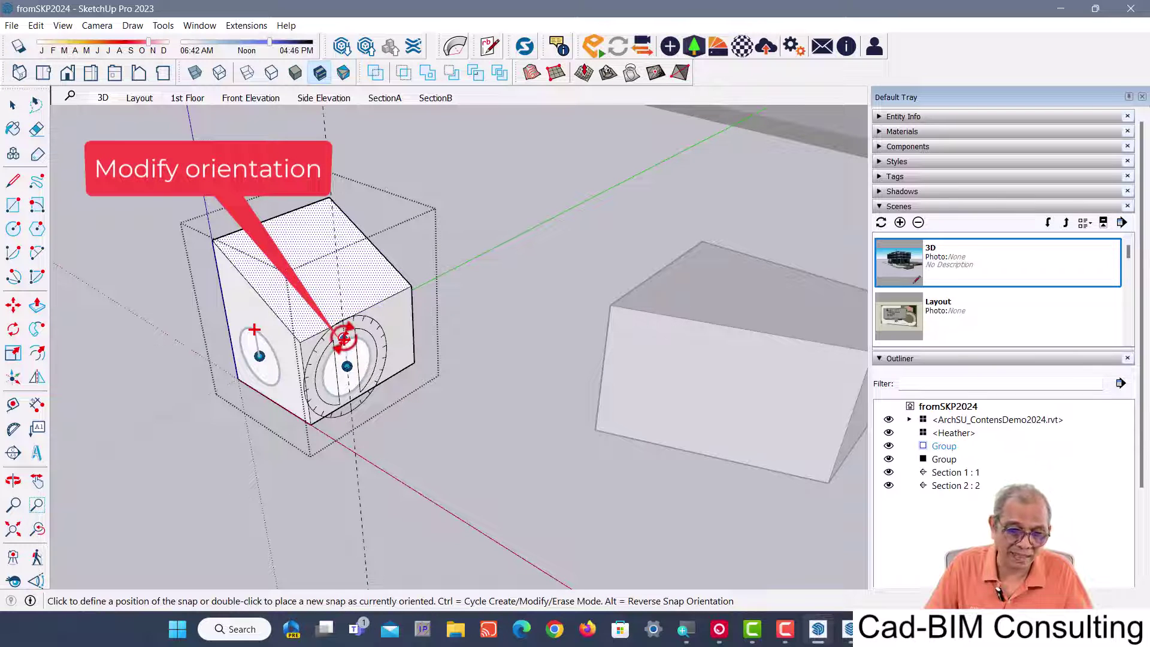
pyautogui.click(344, 338)
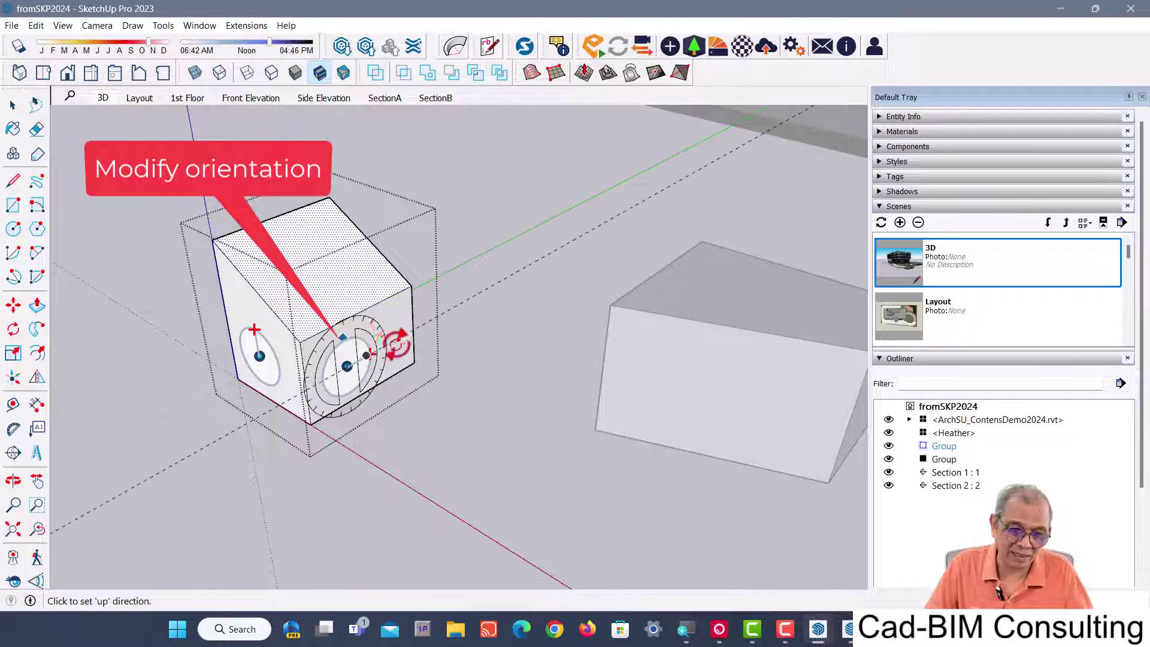
pyautogui.click(396, 309)
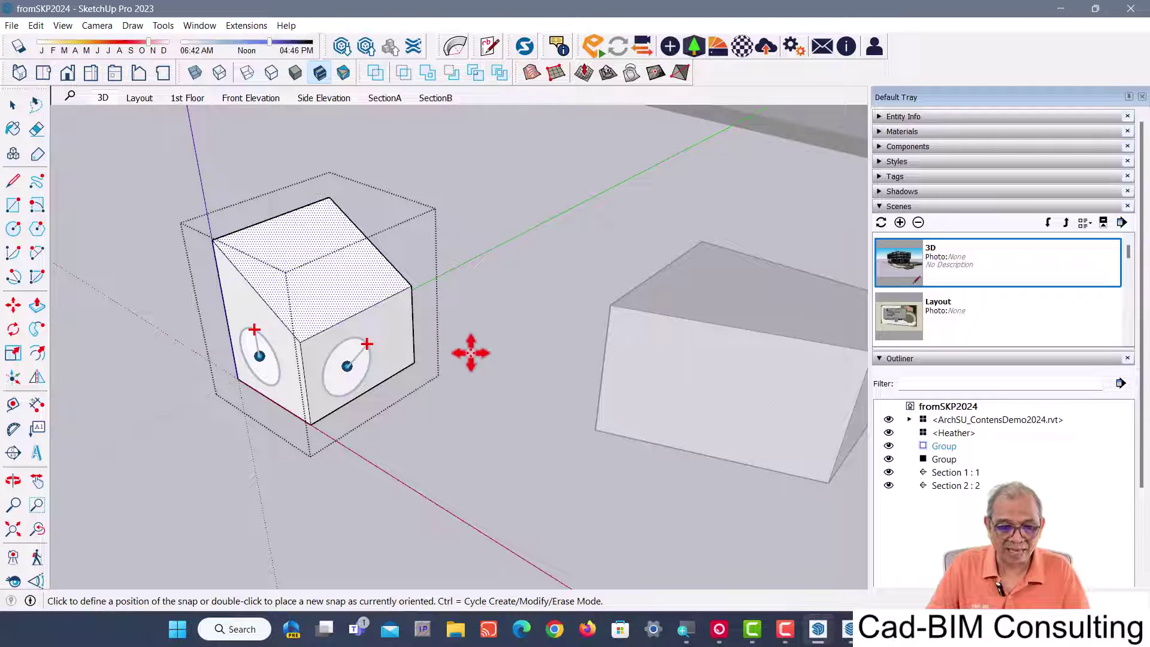
# - Revisit the long box's front-face snap with Make/Edit Snaps and exit without adding a snap
pyautogui.press('space')
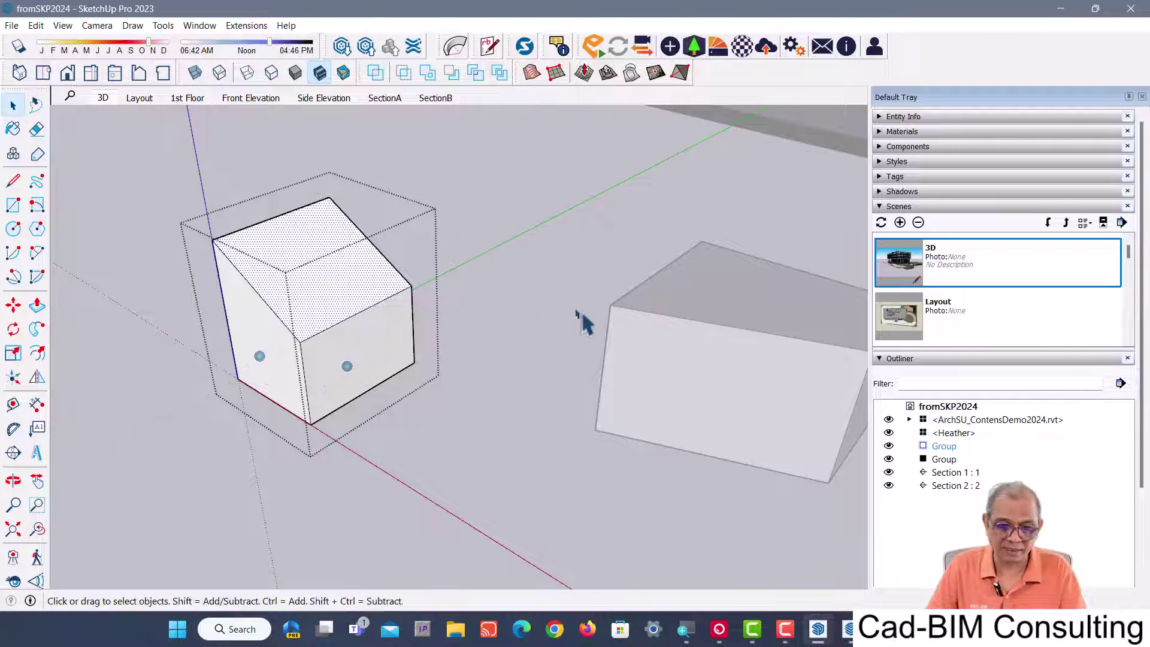
pyautogui.doubleClick(710, 379)
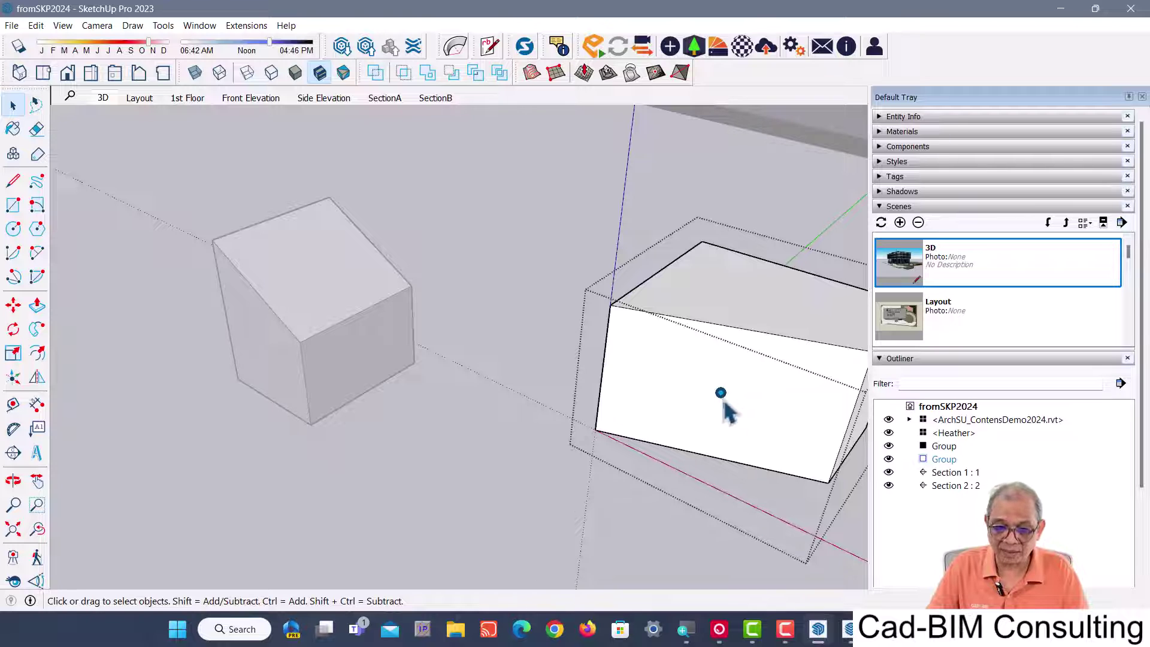
pyautogui.rightClick(682, 360)
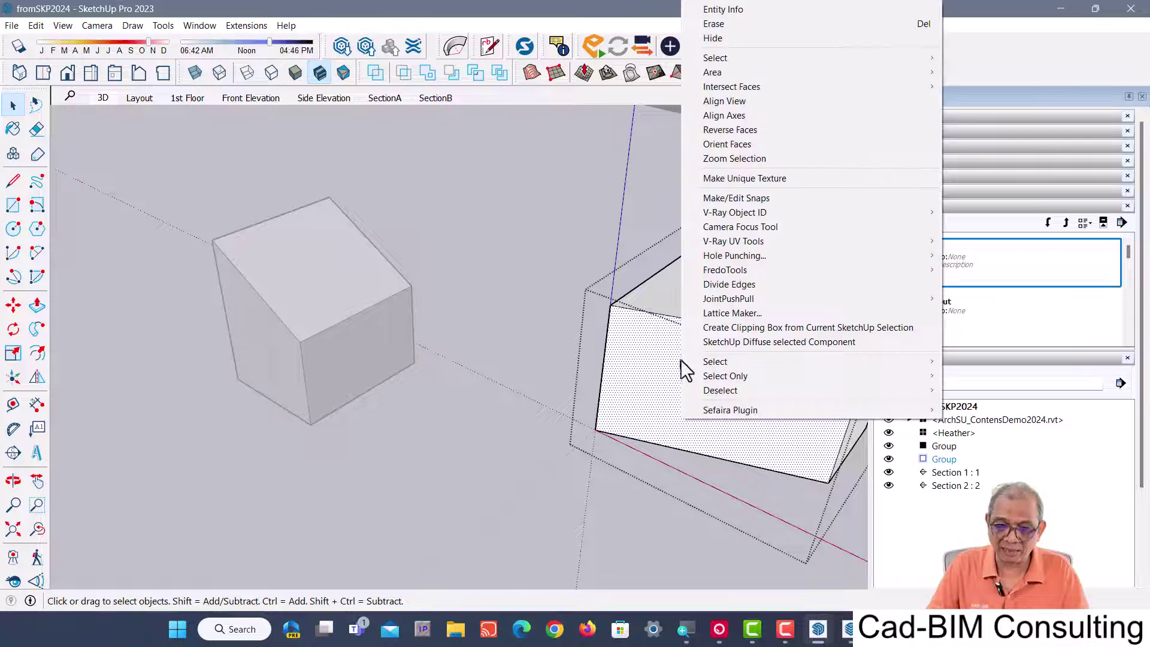
pyautogui.click(766, 200)
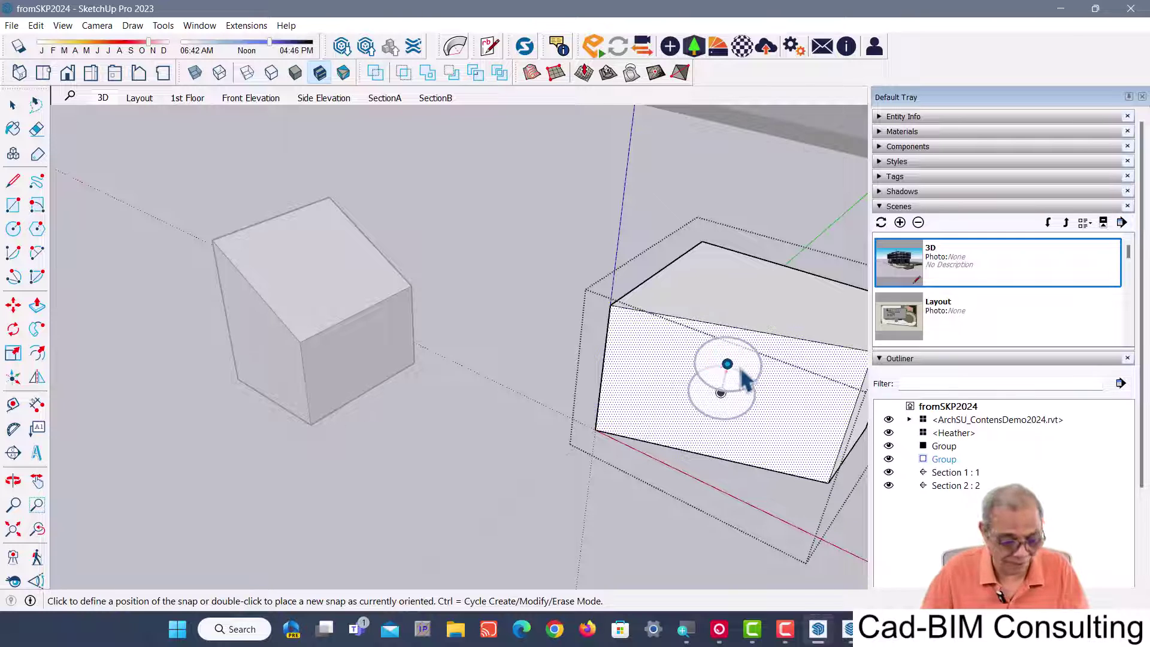
pyautogui.press('space')
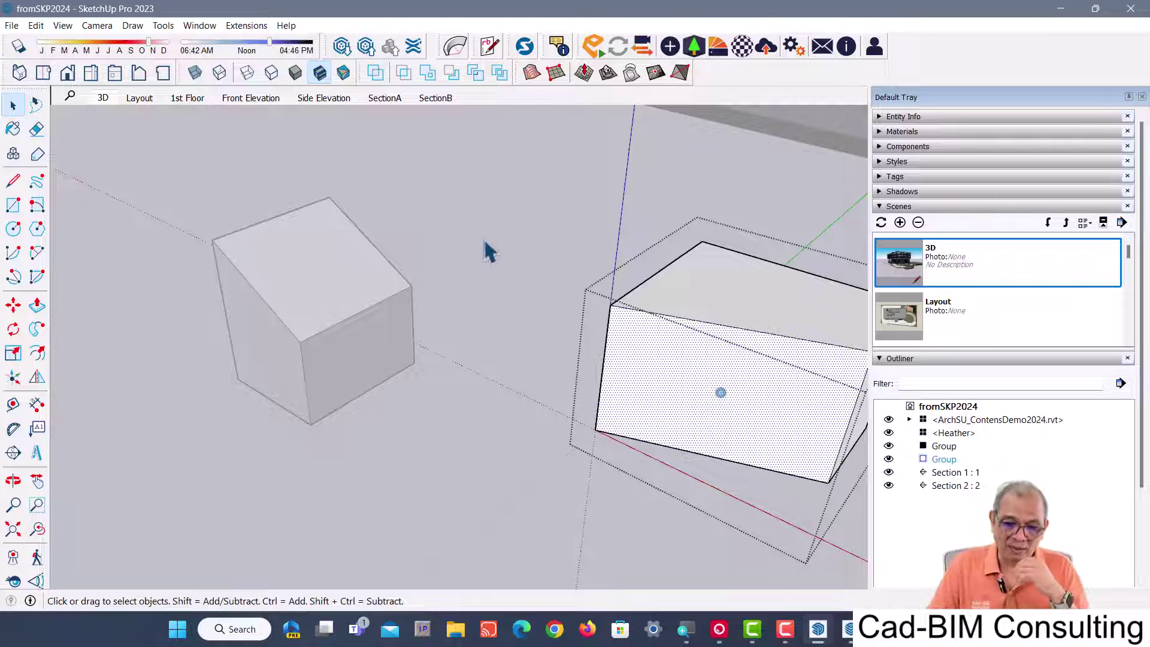
pyautogui.click(503, 248)
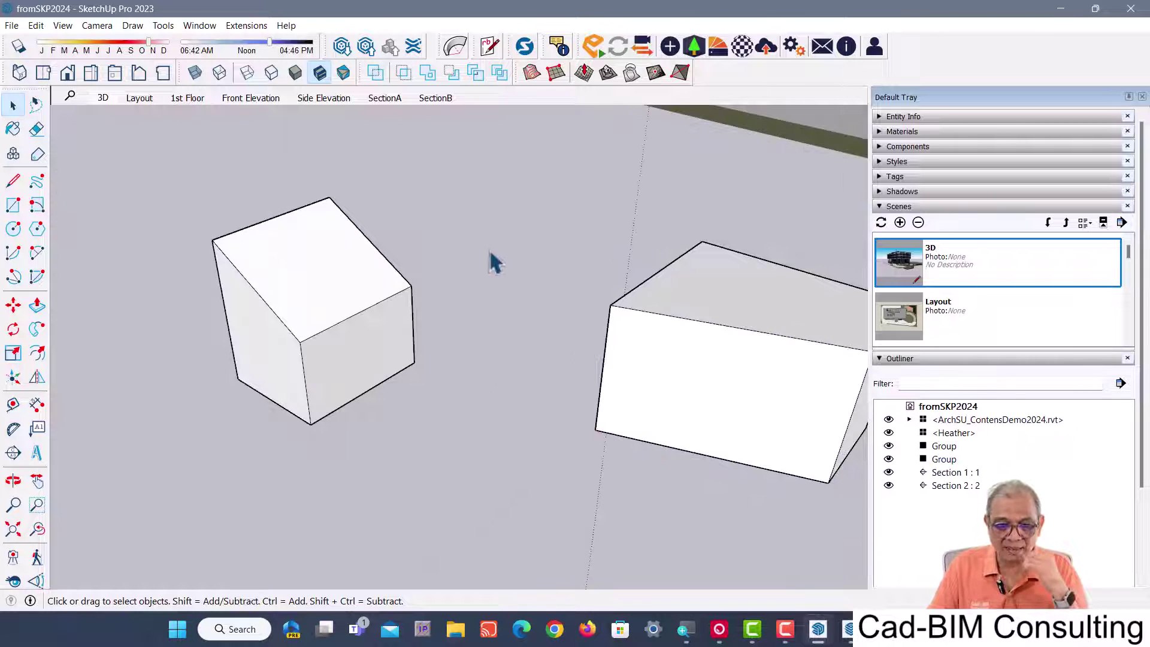
# - Erase the cube's left-face snap in Make/Edit Snaps Erase mode, then close the group
pyautogui.doubleClick(301, 264)
pyautogui.rightClick(296, 225)
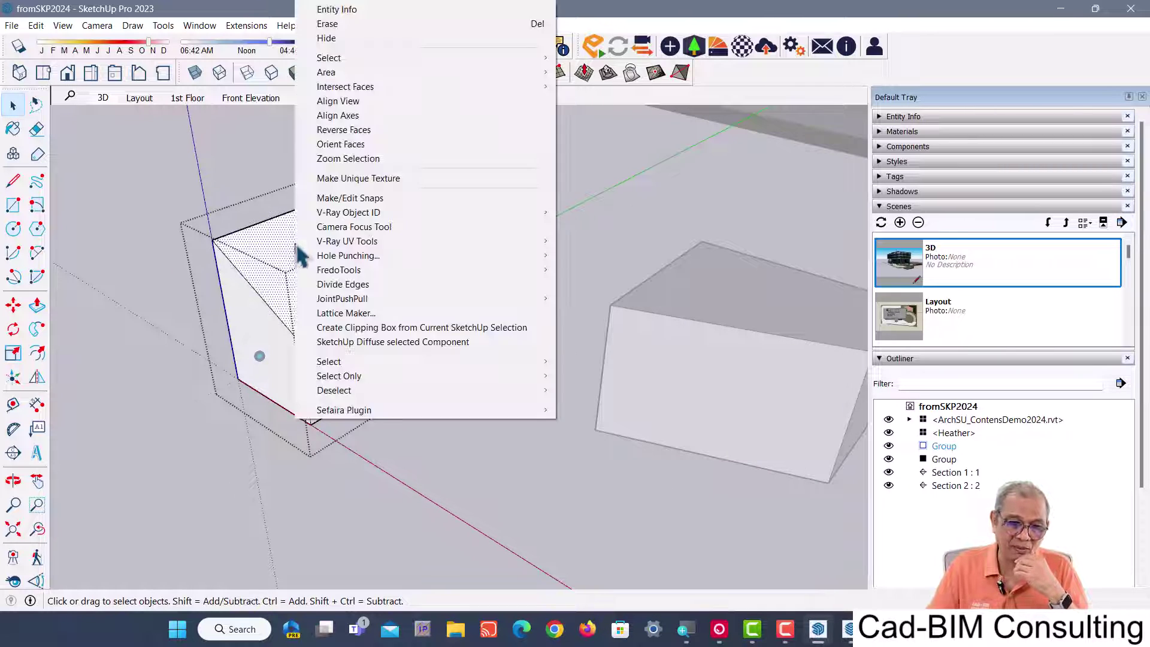
pyautogui.click(372, 197)
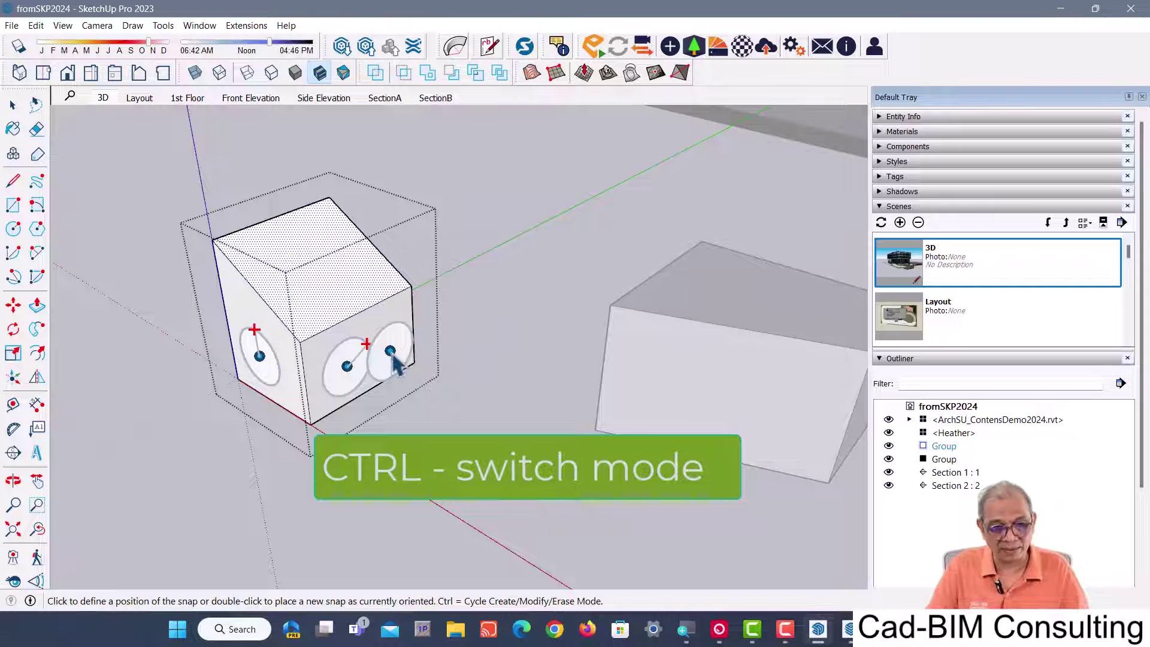
pyautogui.press('ctrl')
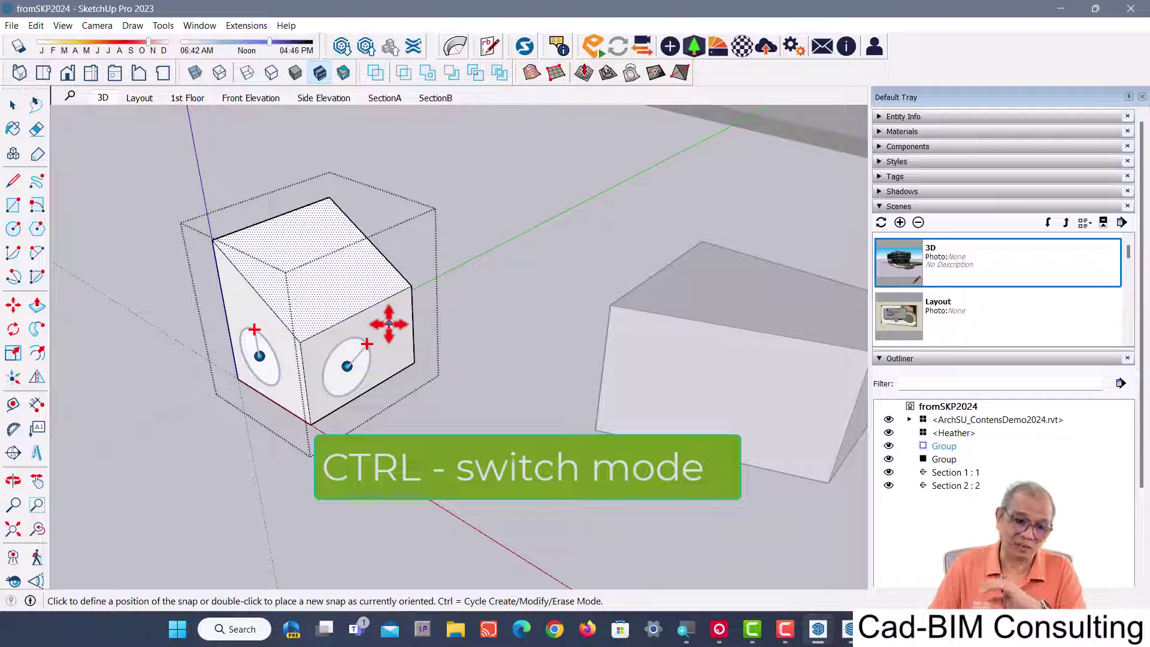
pyautogui.press('ctrl')
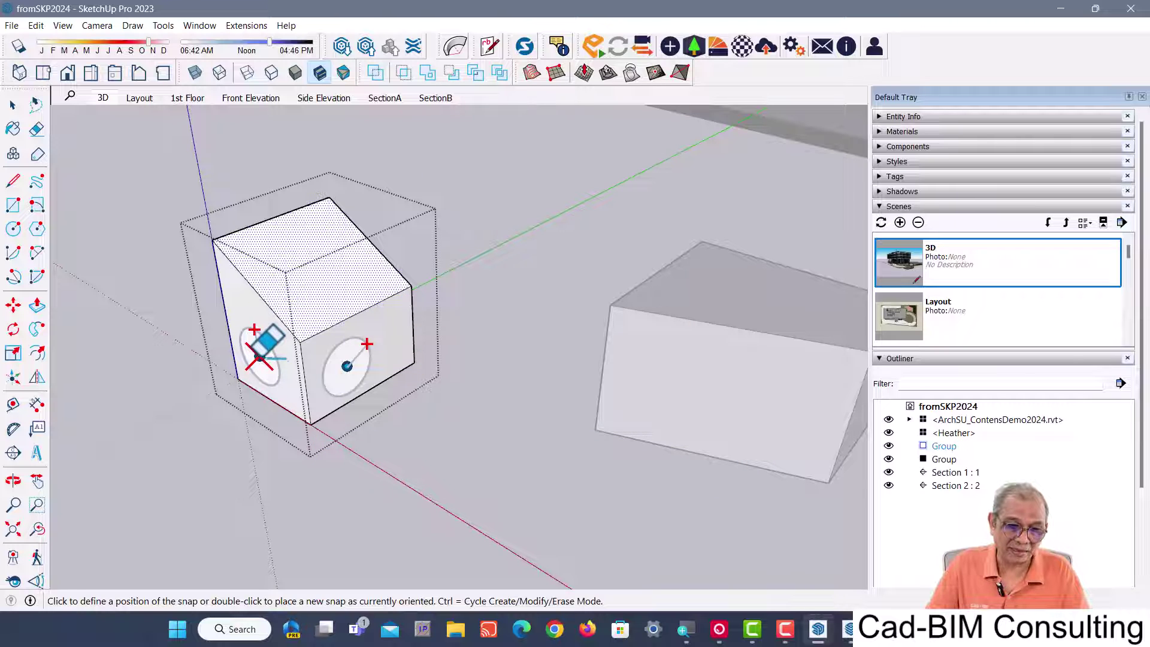
pyautogui.click(258, 356)
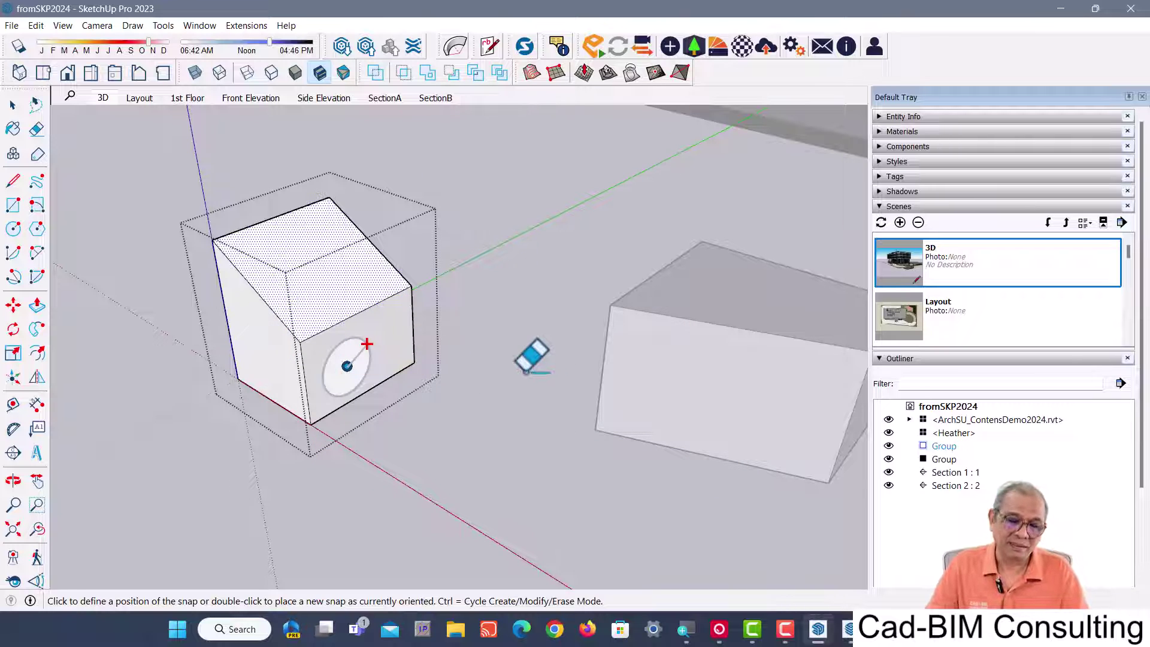
pyautogui.press('space')
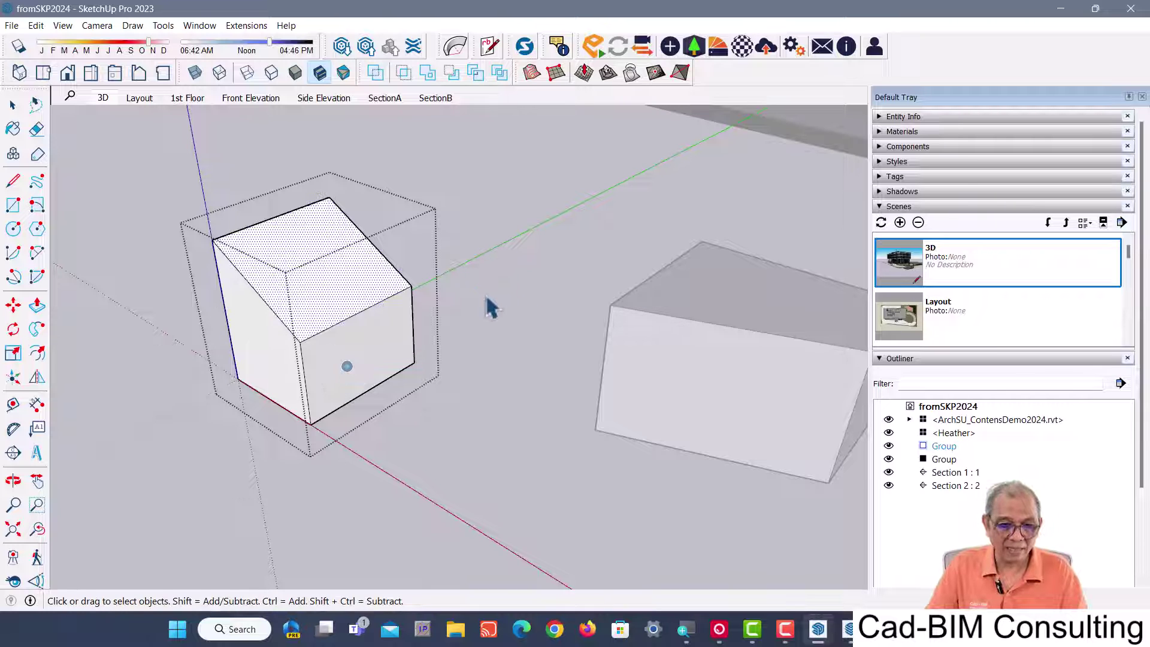
pyautogui.click(482, 213)
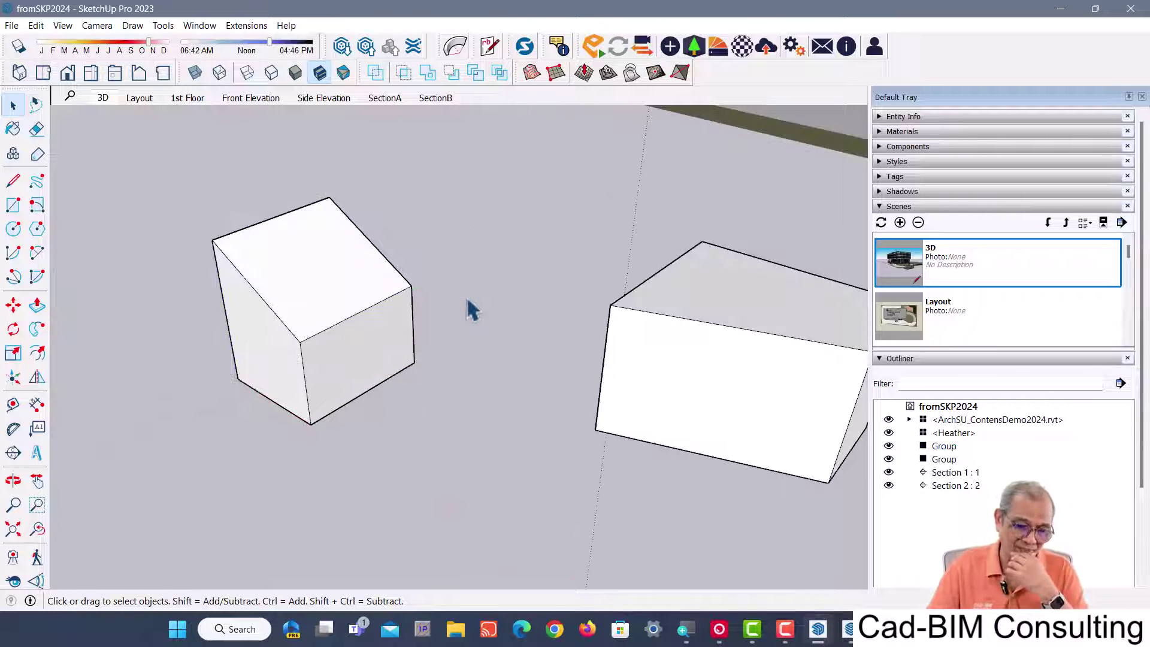
# - Move the cube by its front-face snap onto the snap on the long box's face
pyautogui.click(284, 254)
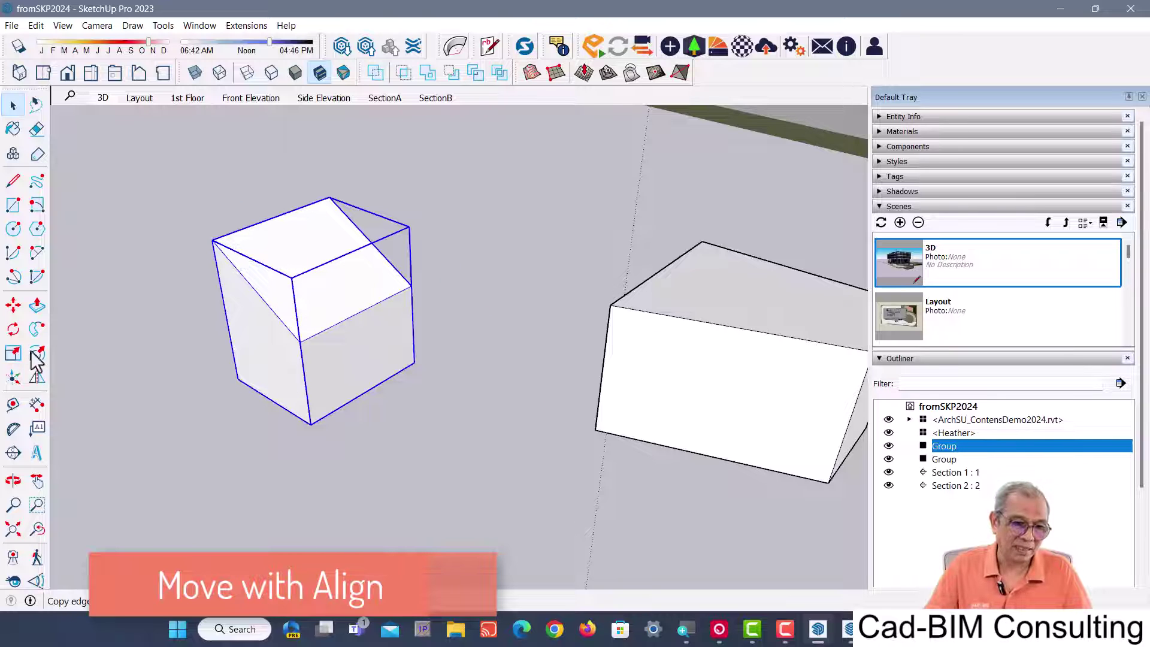
pyautogui.click(13, 306)
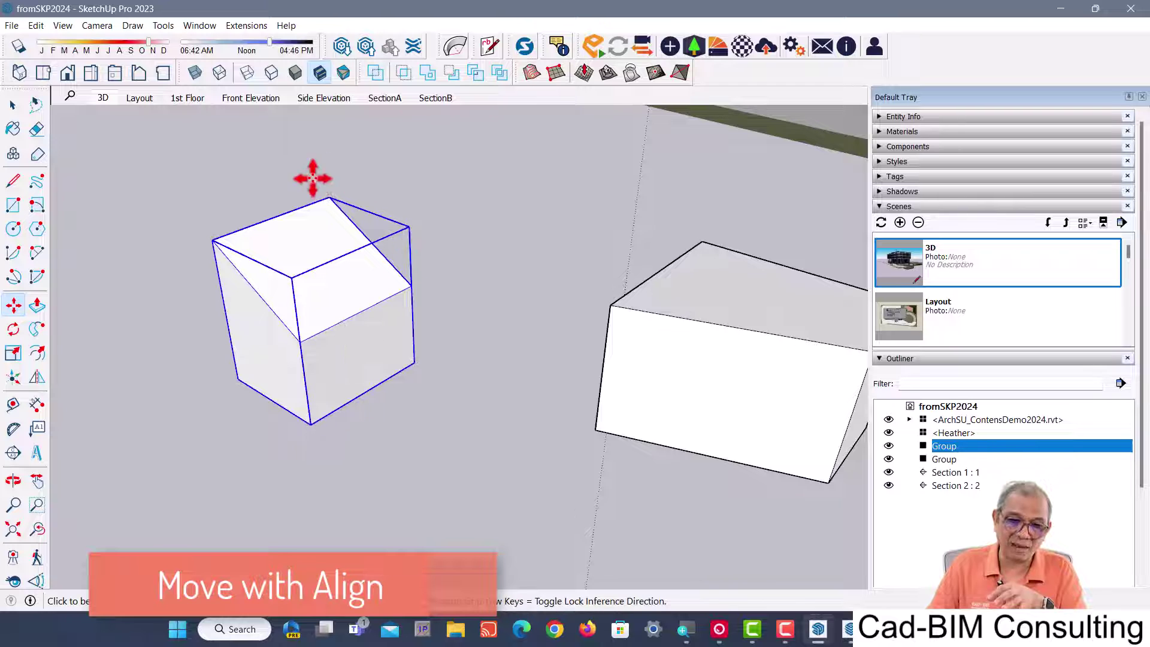
pyautogui.moveTo(269, 333)
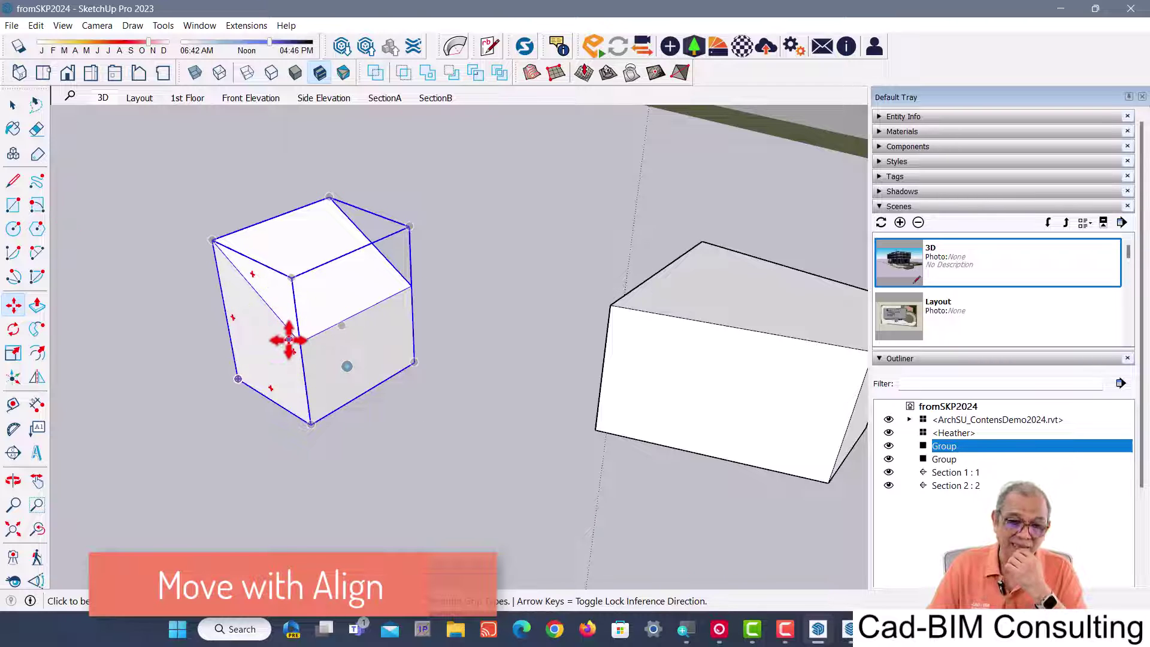
pyautogui.click(345, 360)
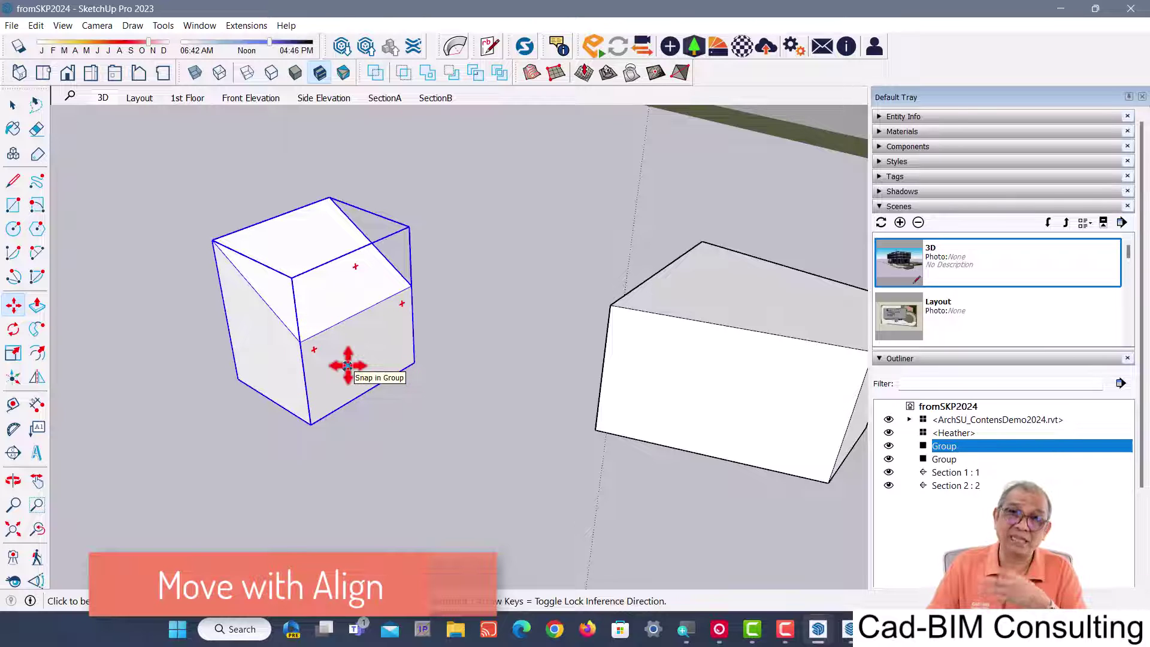
pyautogui.click(348, 366)
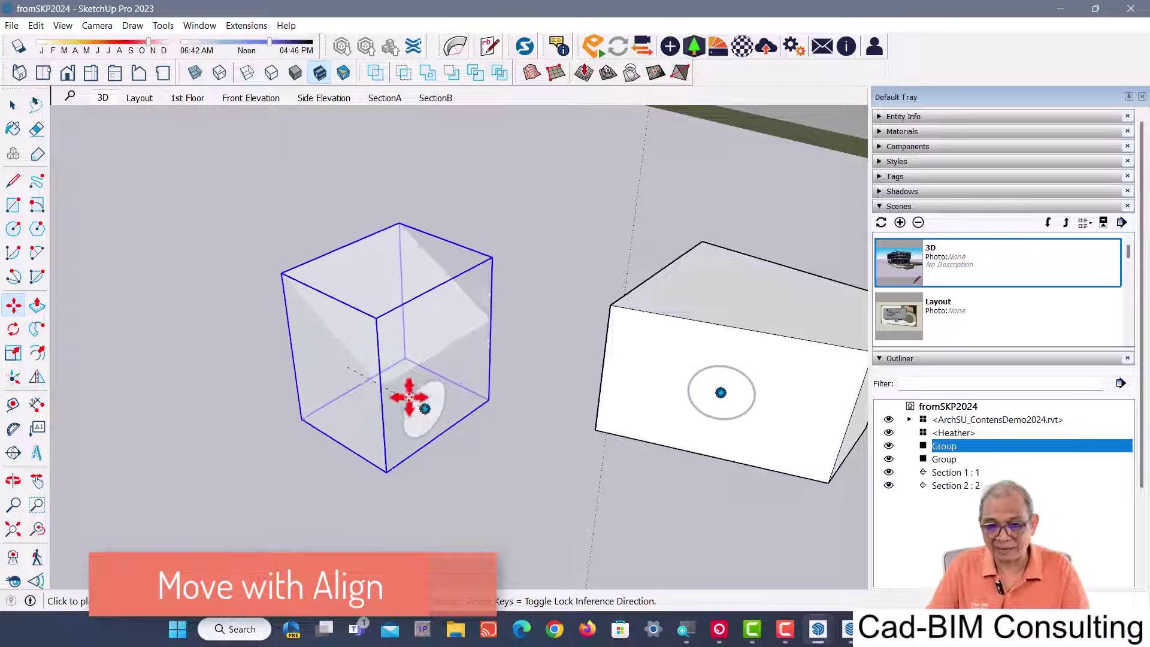
pyautogui.scroll(-1, 360, 387)
pyautogui.scroll(-1, 347, 372)
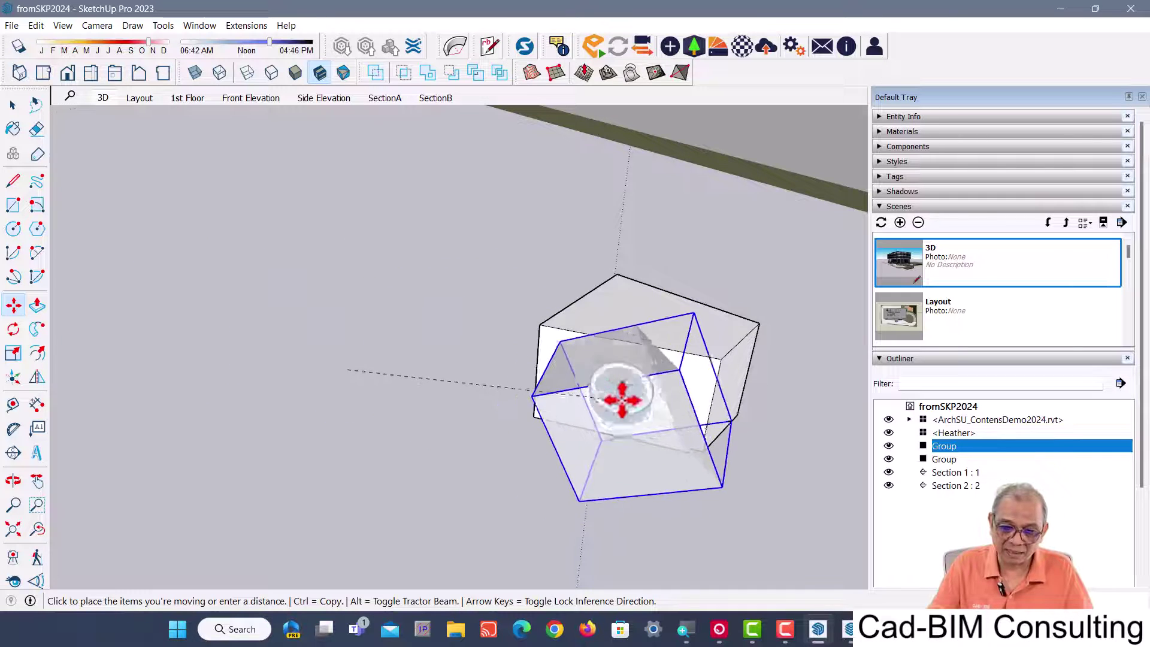
# - Place the cube onto the long box's face, orbit to inspect it, then undo that aligned move
pyautogui.click(621, 390)
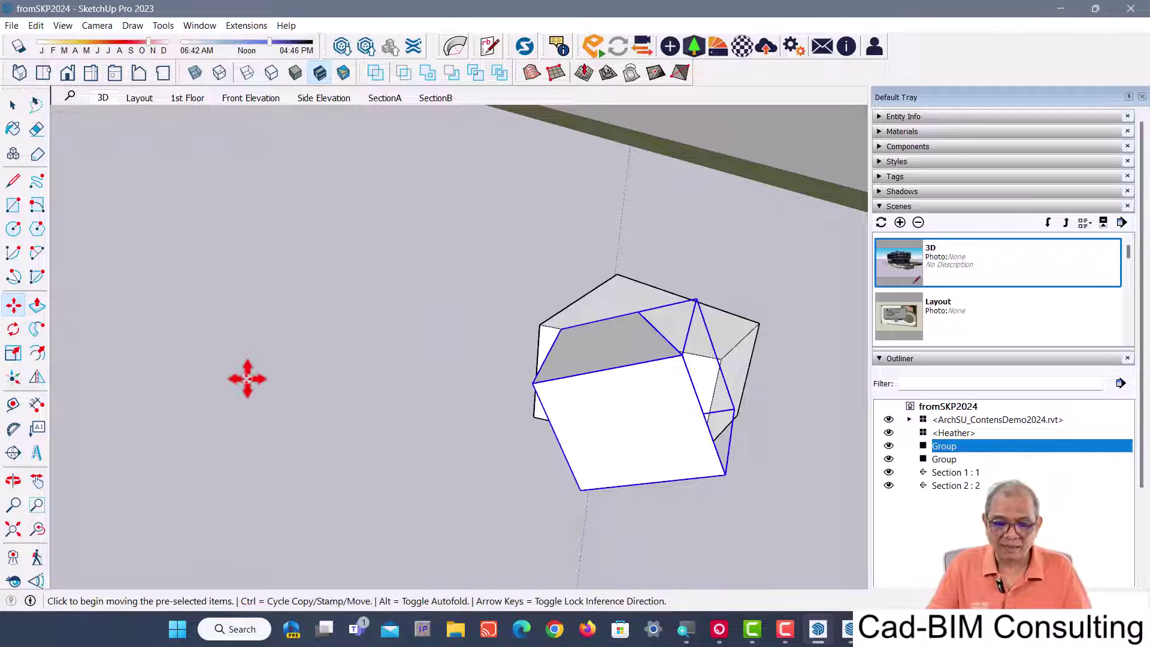
pyautogui.press('Escape')
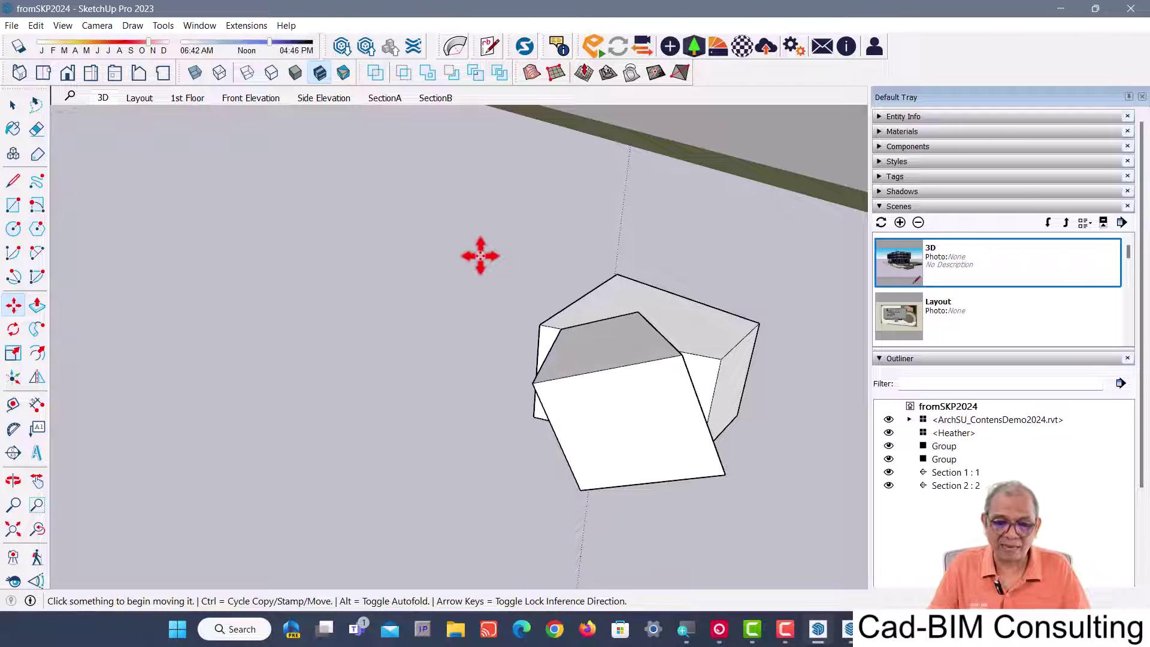
pyautogui.moveTo(485, 261)
pyautogui.mouseDown(button='middle')
pyautogui.moveTo(141, 264)
pyautogui.moveTo(339, 270)
pyautogui.moveTo(488, 300)
pyautogui.moveTo(398, 282)
pyautogui.mouseUp(button='middle')
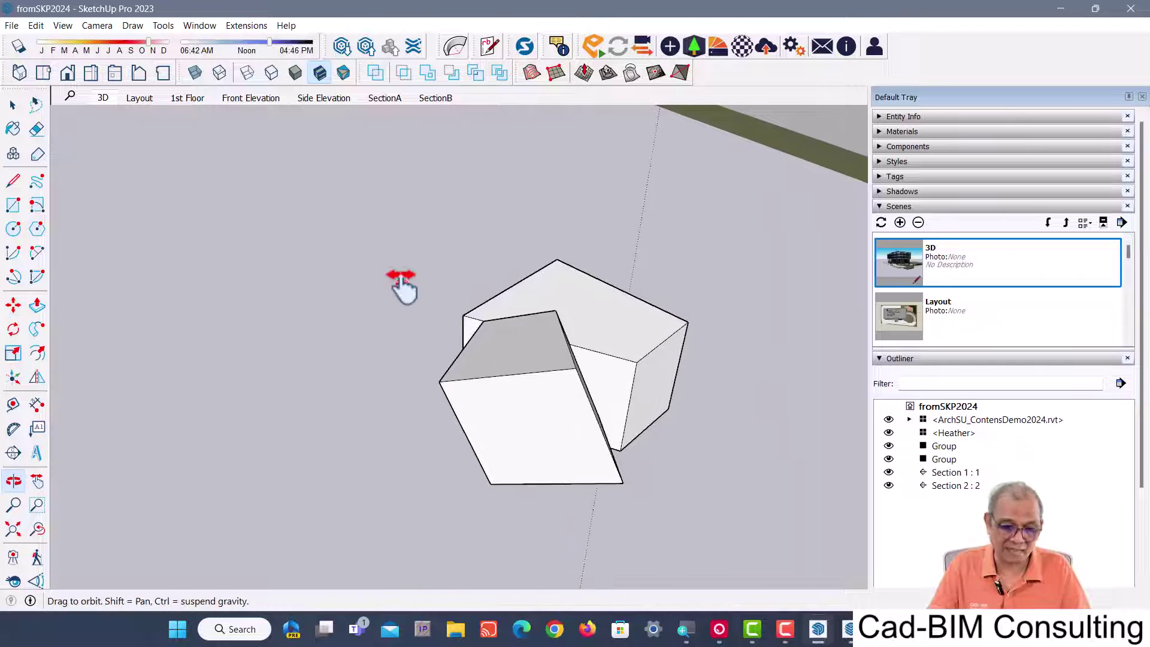
pyautogui.hotkey('ctrl', 'z')
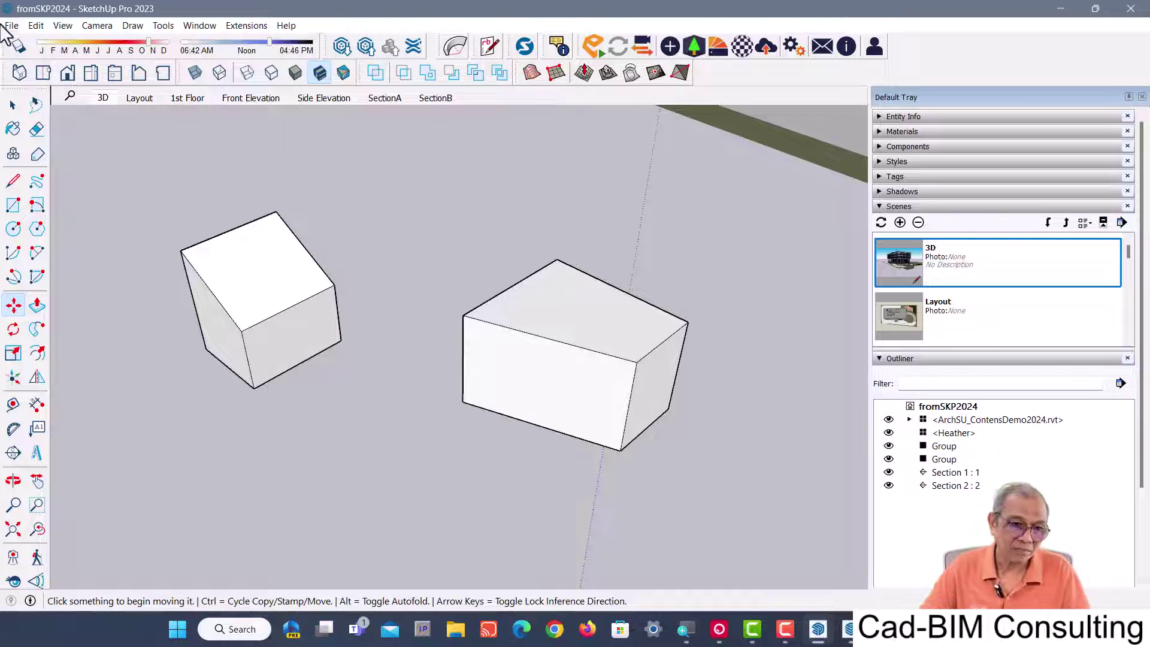
# - Flip the larger box about its front plane with the Flip tool
pyautogui.click(13, 104)
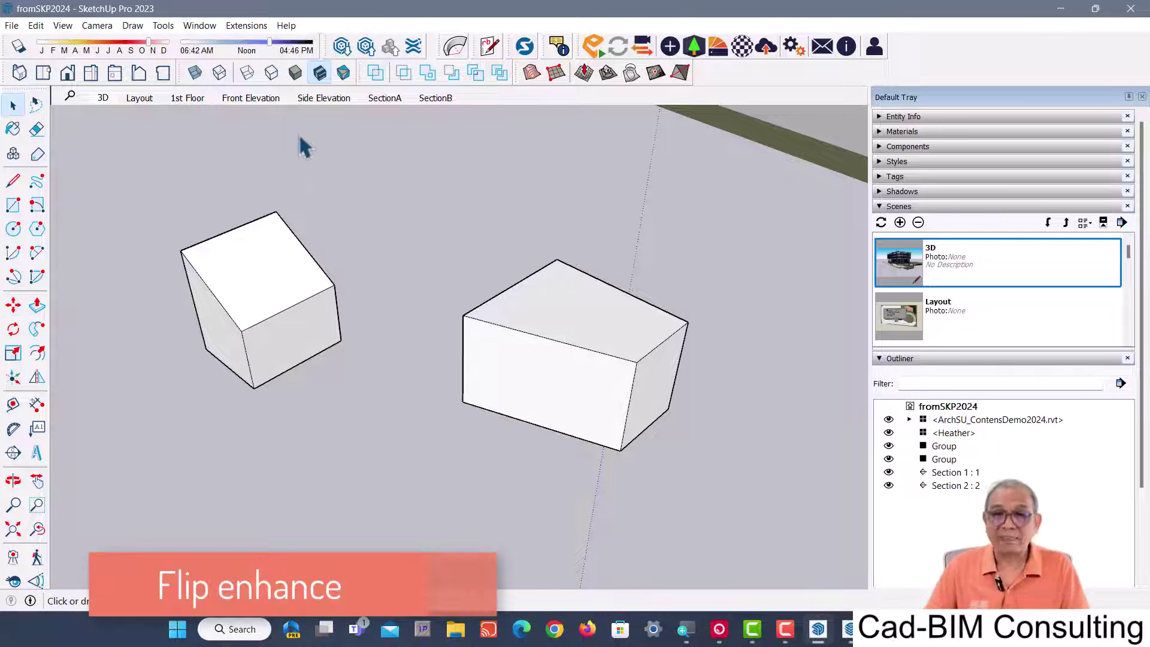
pyautogui.click(531, 303)
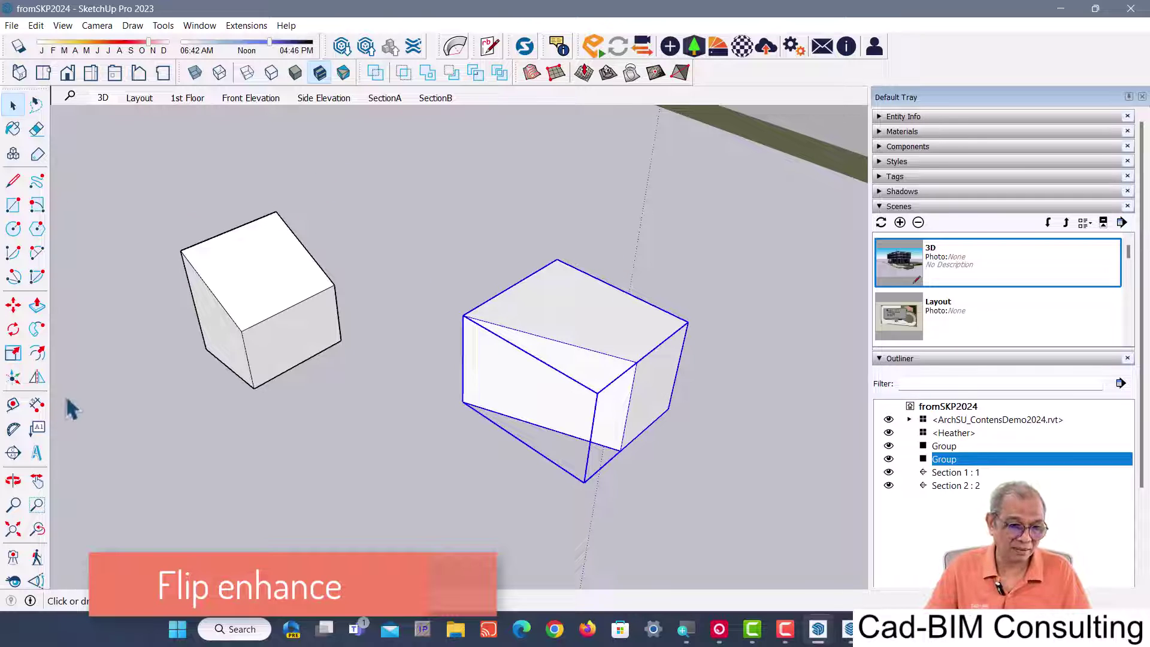
pyautogui.click(37, 376)
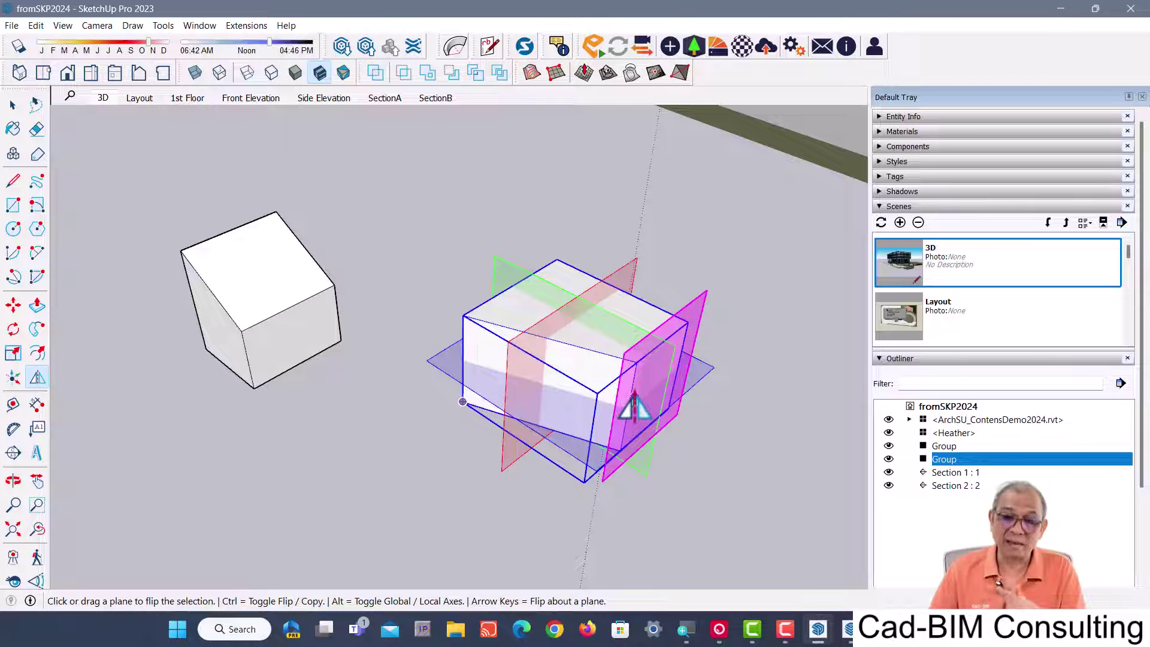
pyautogui.click(477, 362)
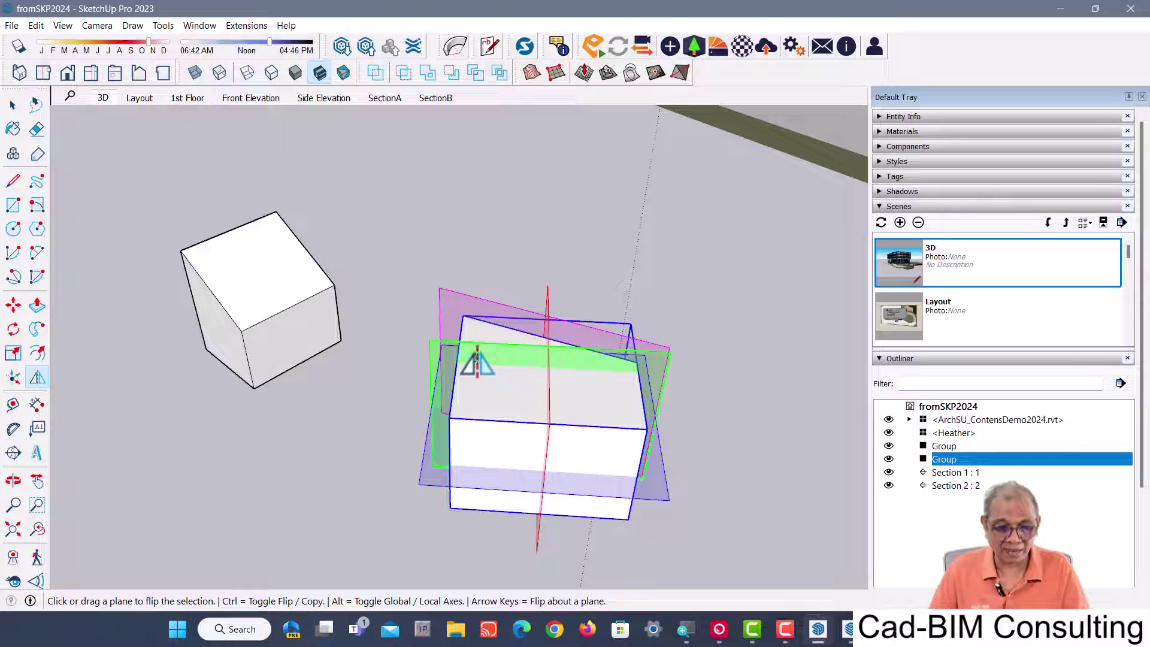
# - Flip-copy the box into a mirrored duplicate, then show the building's 3D scene
pyautogui.press('ctrl')
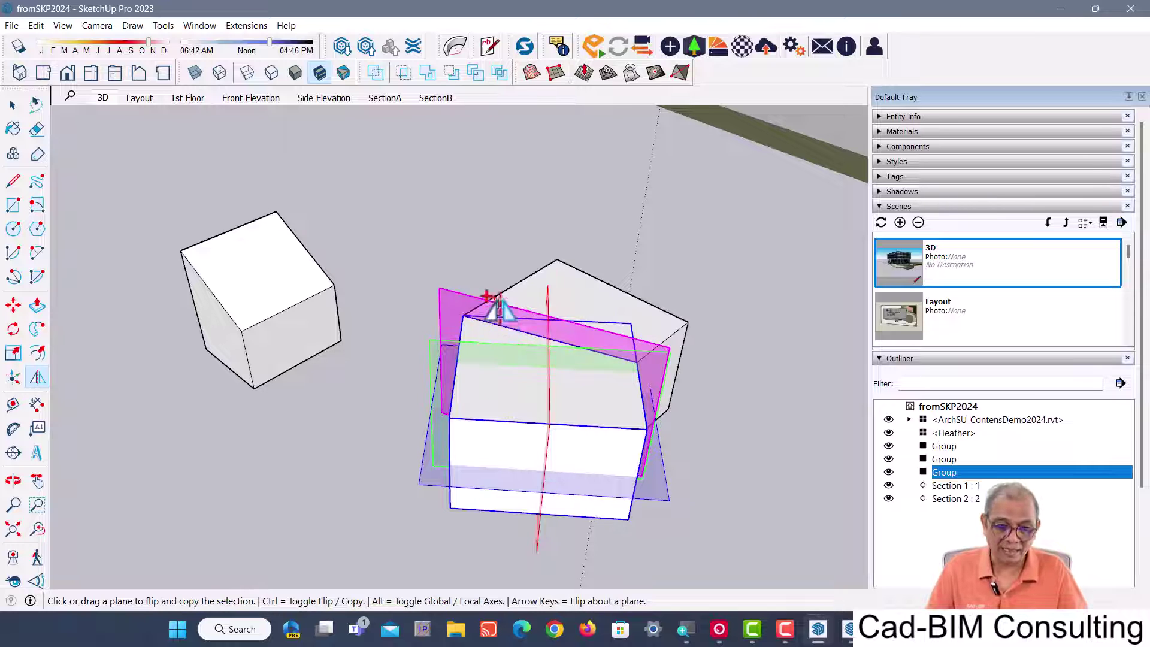
pyautogui.click(441, 303)
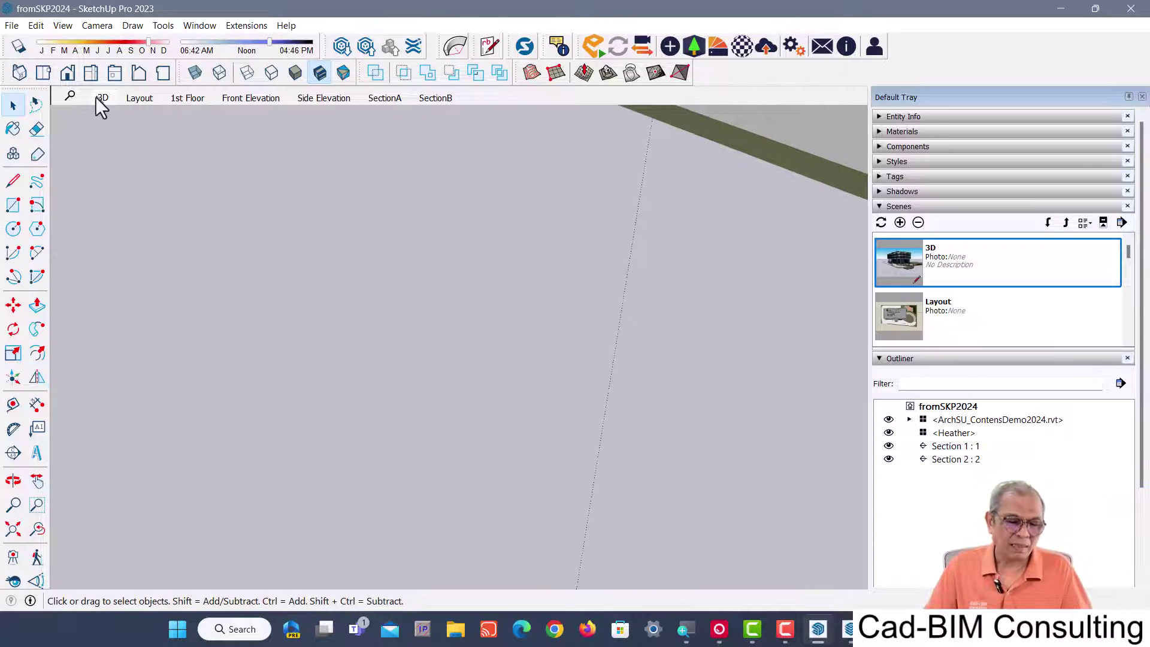
pyautogui.click(102, 99)
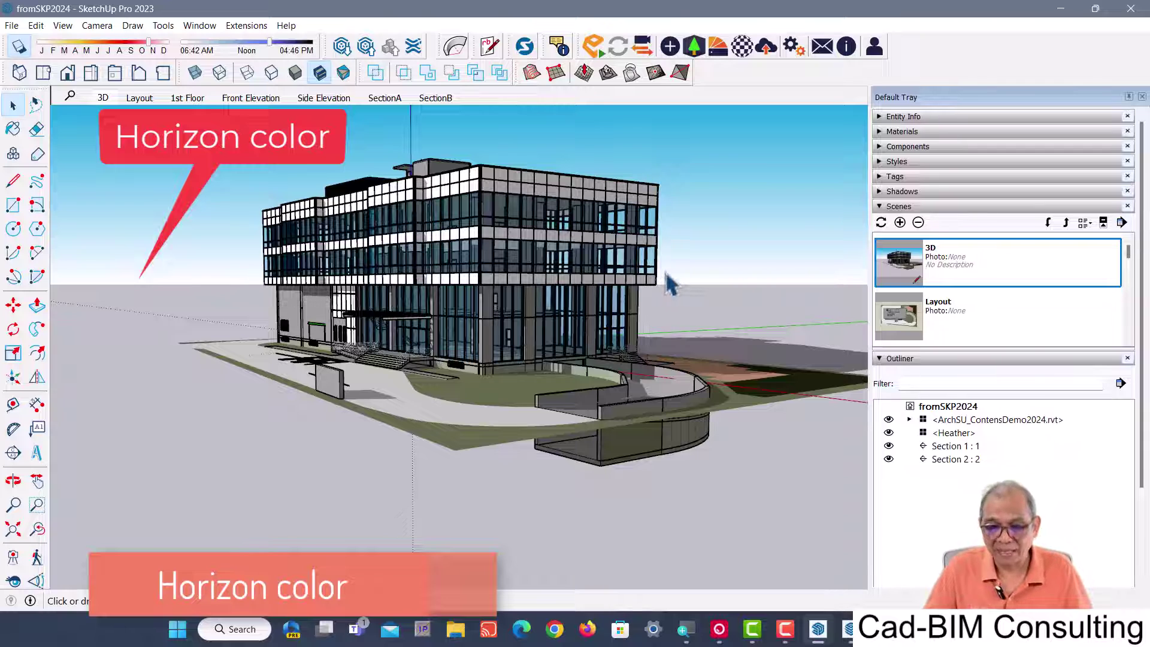
# - Set the style's Background horizon colour to a saturated orange in Choose Color
pyautogui.click(884, 207)
pyautogui.click(897, 162)
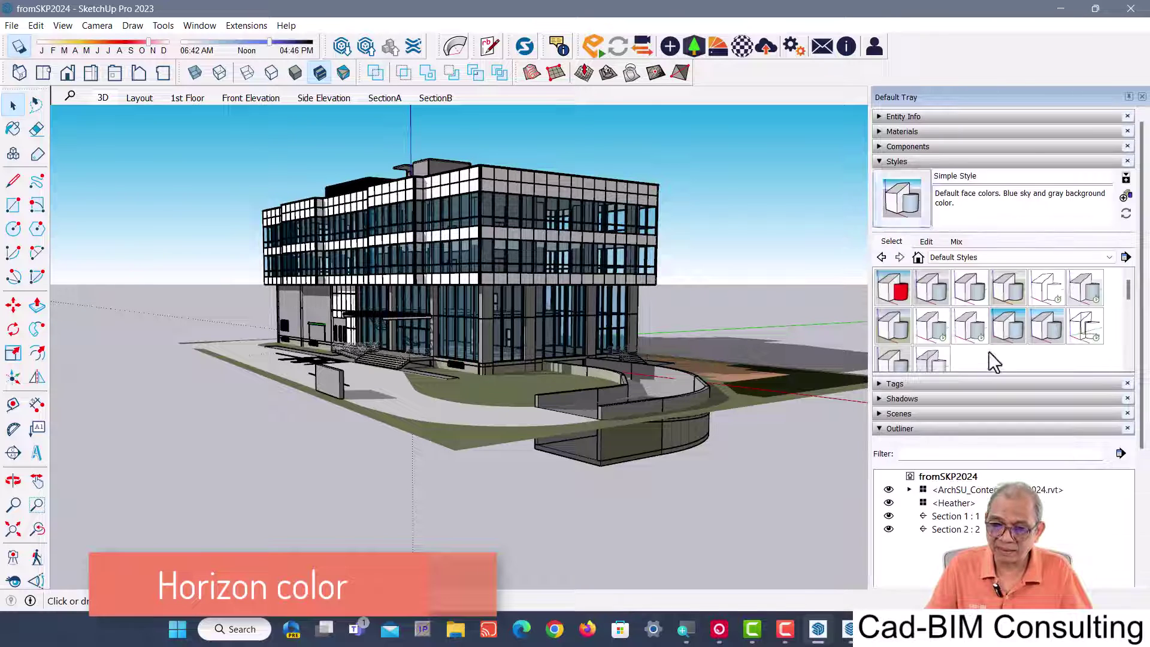
pyautogui.click(926, 242)
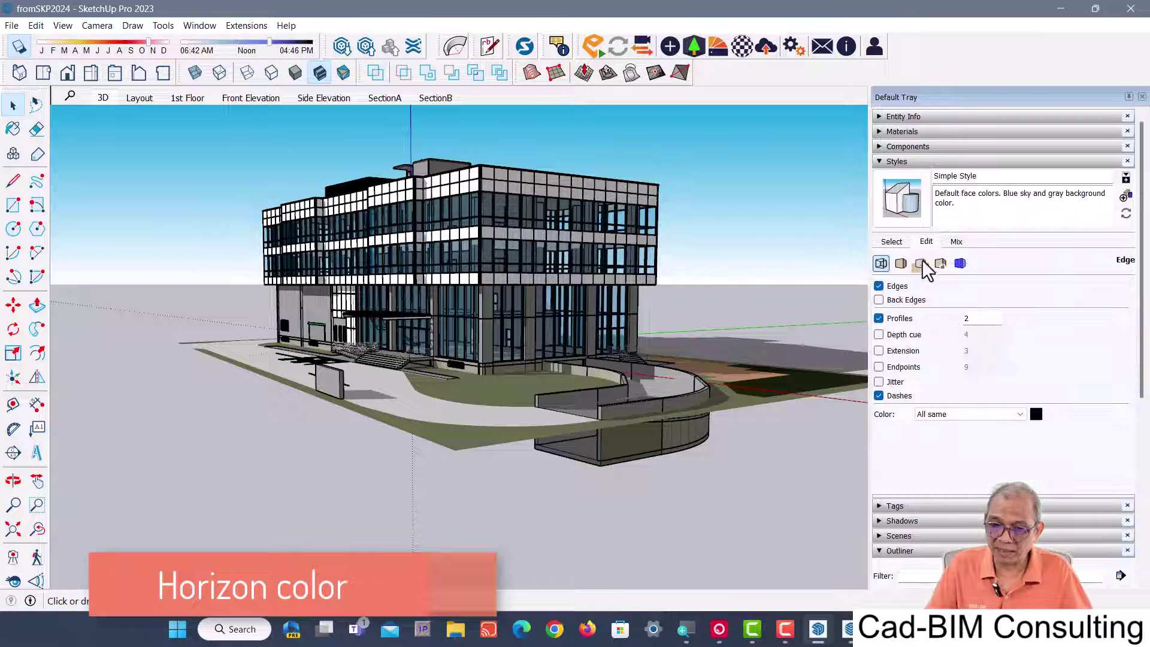
pyautogui.click(921, 264)
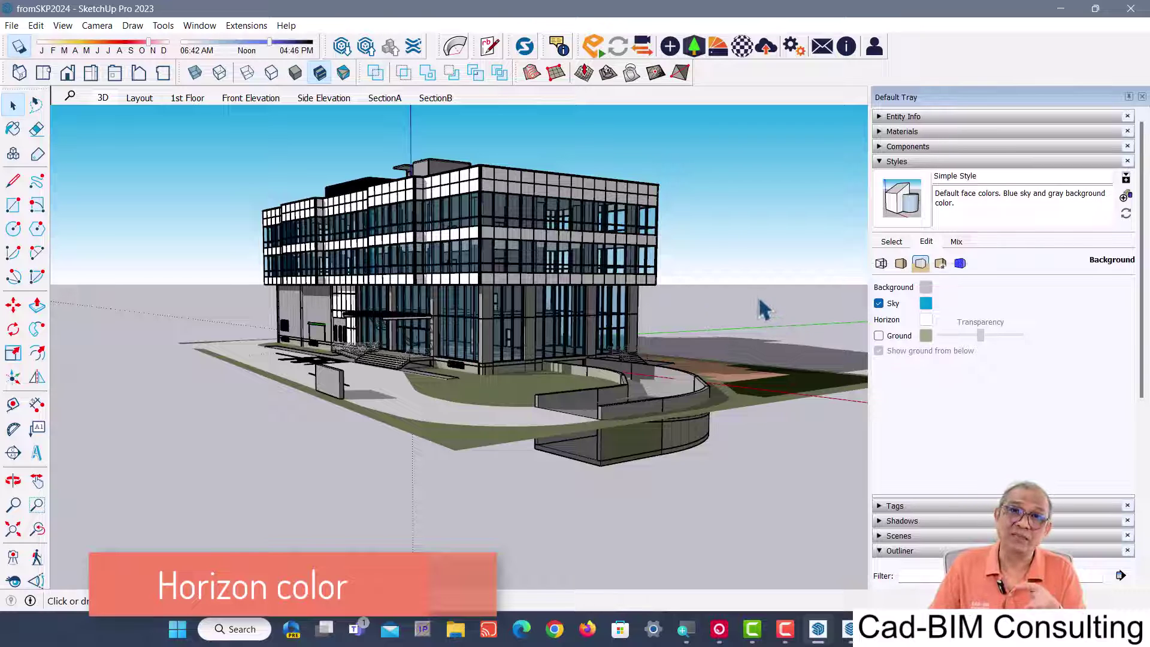
pyautogui.click(926, 320)
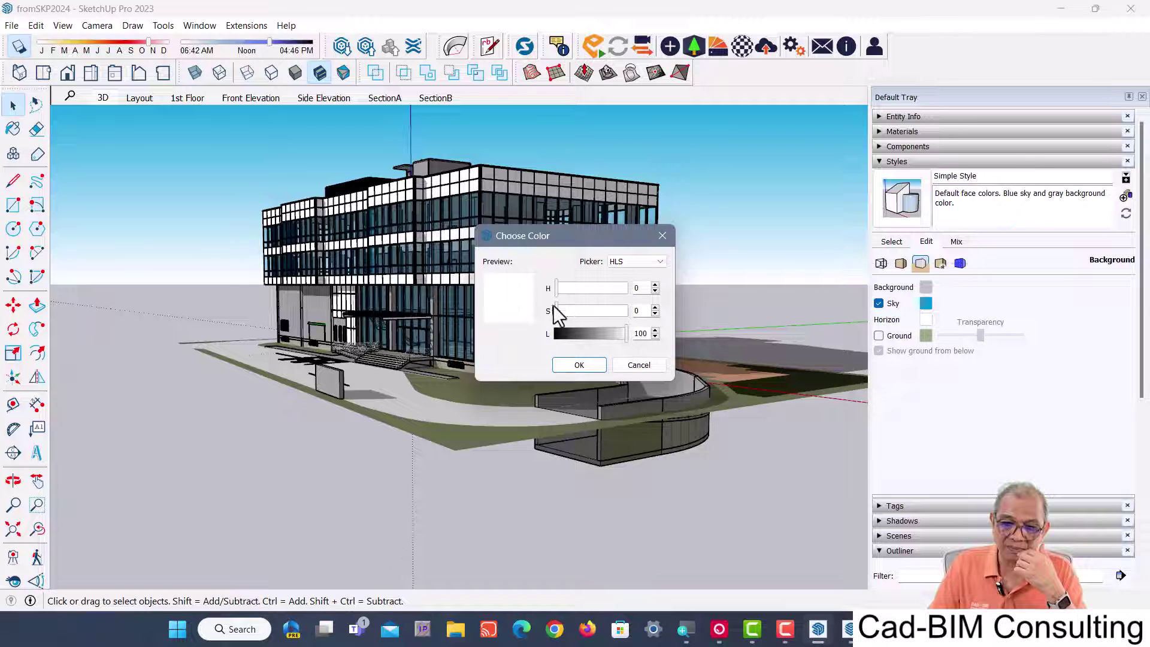
pyautogui.moveTo(558, 312); pyautogui.dragTo(688, 320)
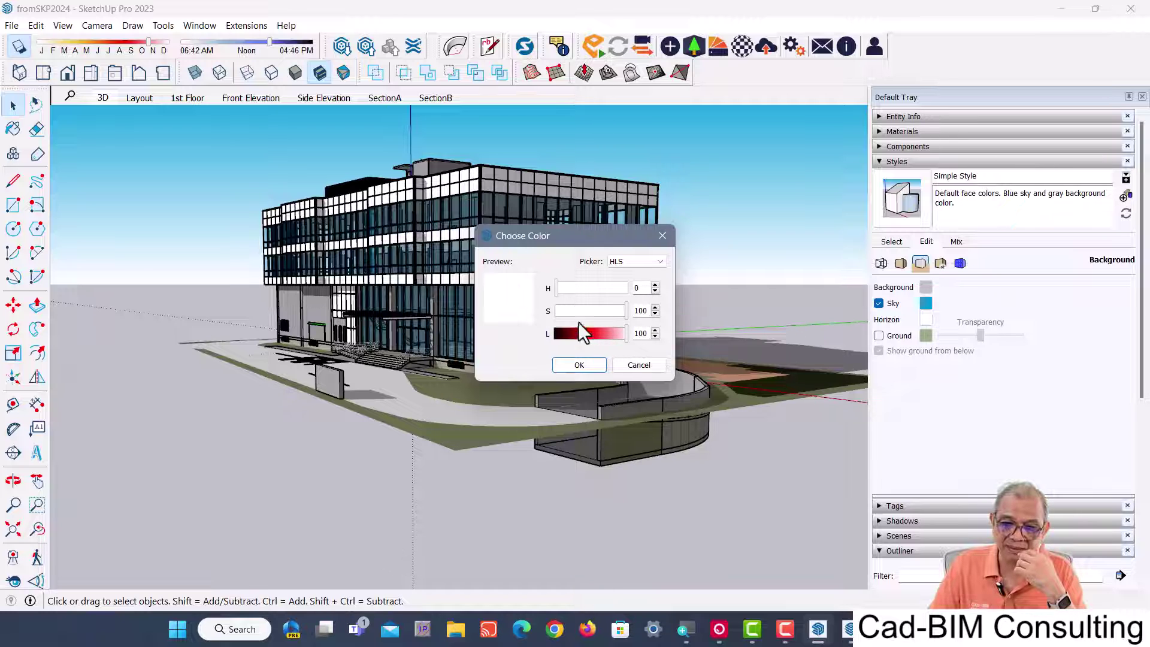
pyautogui.moveTo(558, 288)
pyautogui.mouseDown()
pyautogui.moveTo(586, 289)
pyautogui.moveTo(563, 290)
pyautogui.mouseUp()
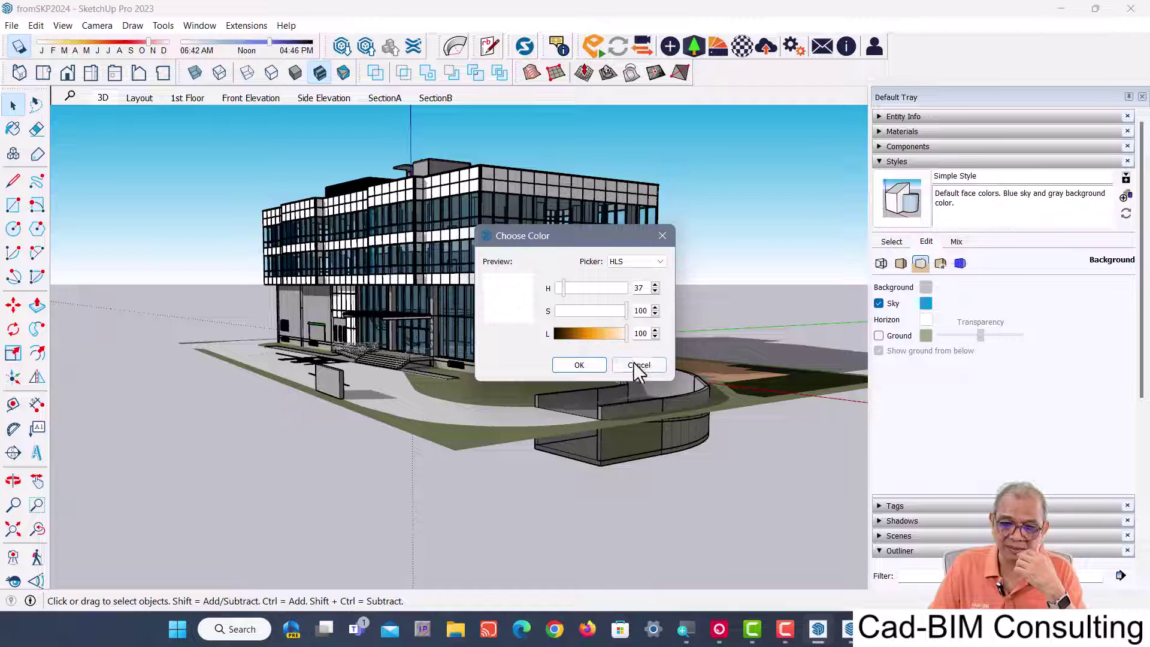
pyautogui.moveTo(621, 333); pyautogui.dragTo(585, 329)
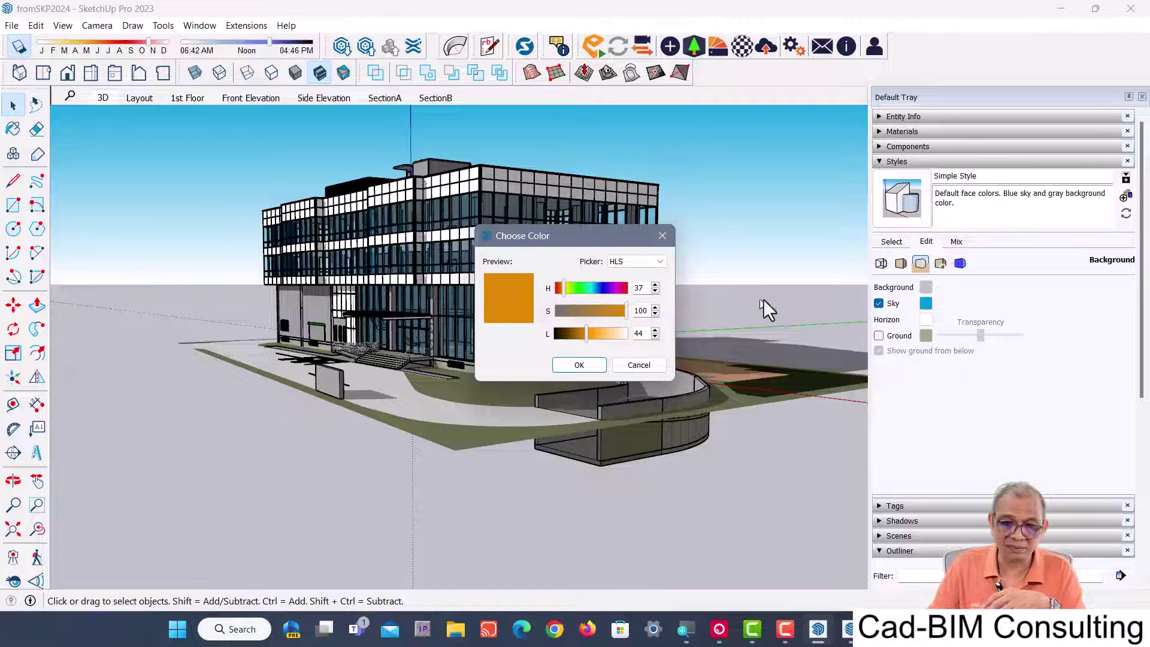
pyautogui.click(580, 365)
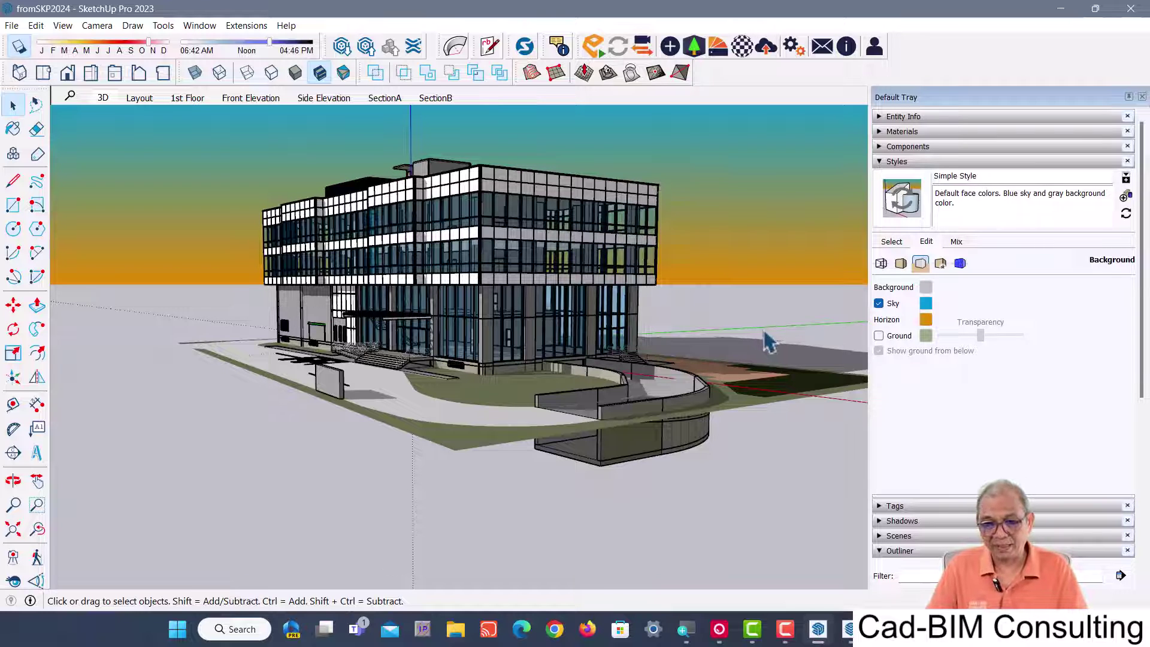
# - Lighten the horizon colour to a pale peach, L about 82
pyautogui.click(927, 318)
pyautogui.moveTo(588, 335); pyautogui.dragTo(603, 340)
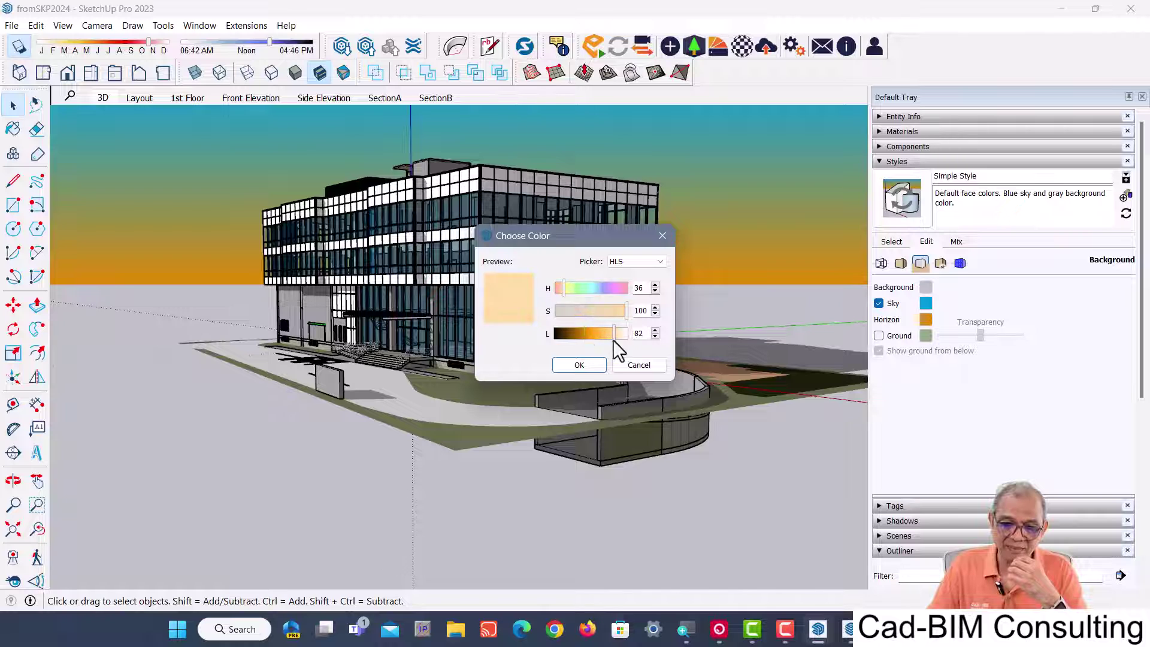
pyautogui.click(584, 365)
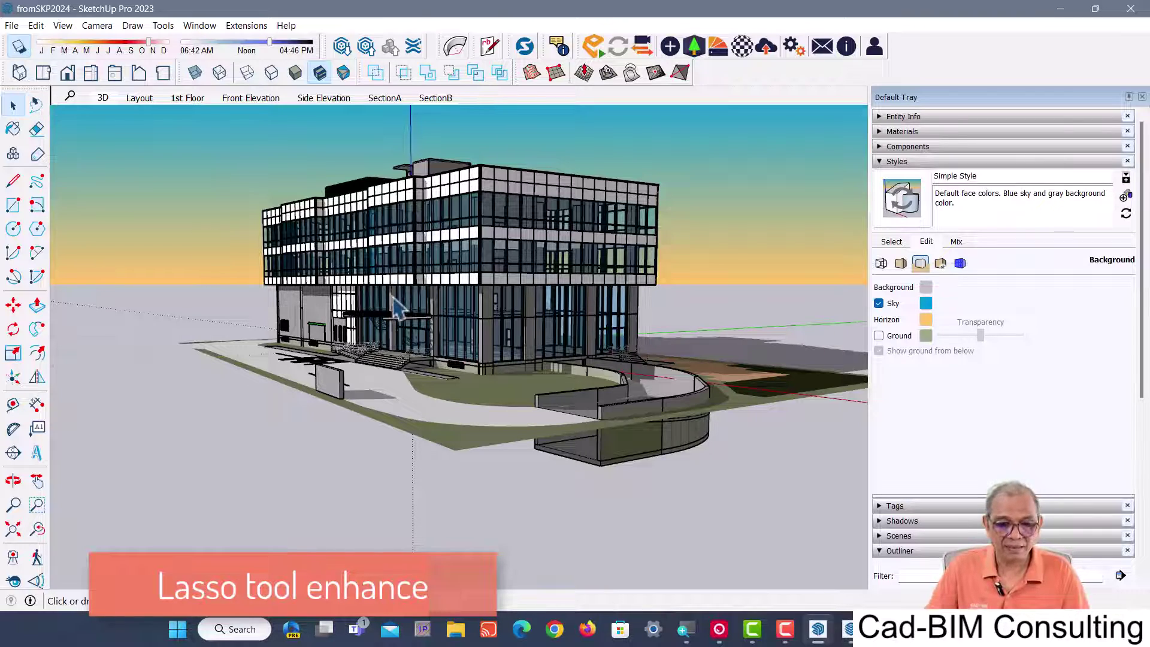
# - Draw a rectangle on the ground in front of the building and push/pull it into a box
pyautogui.scroll(-2, 399, 306)
pyautogui.moveTo(302, 364)
pyautogui.mouseDown(button='middle')
pyautogui.moveTo(508, 357)
pyautogui.moveTo(380, 449)
pyautogui.moveTo(398, 444)
pyautogui.moveTo(403, 398)
pyautogui.moveTo(354, 368)
pyautogui.mouseUp(button='middle')
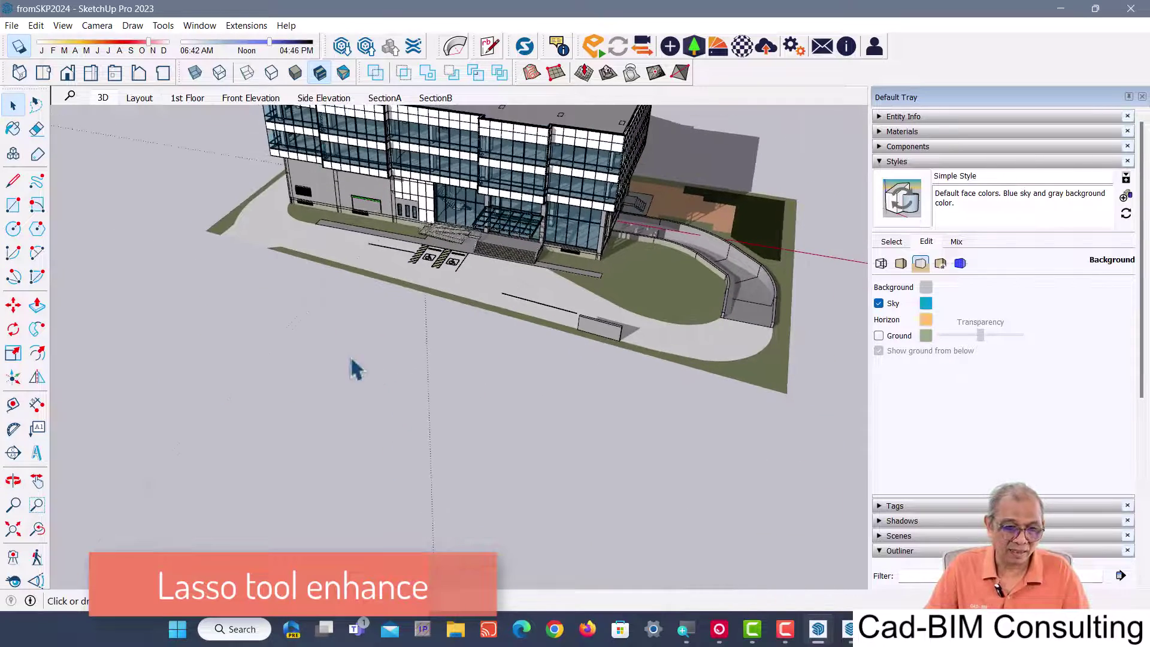
pyautogui.click(13, 205)
pyautogui.click(373, 401)
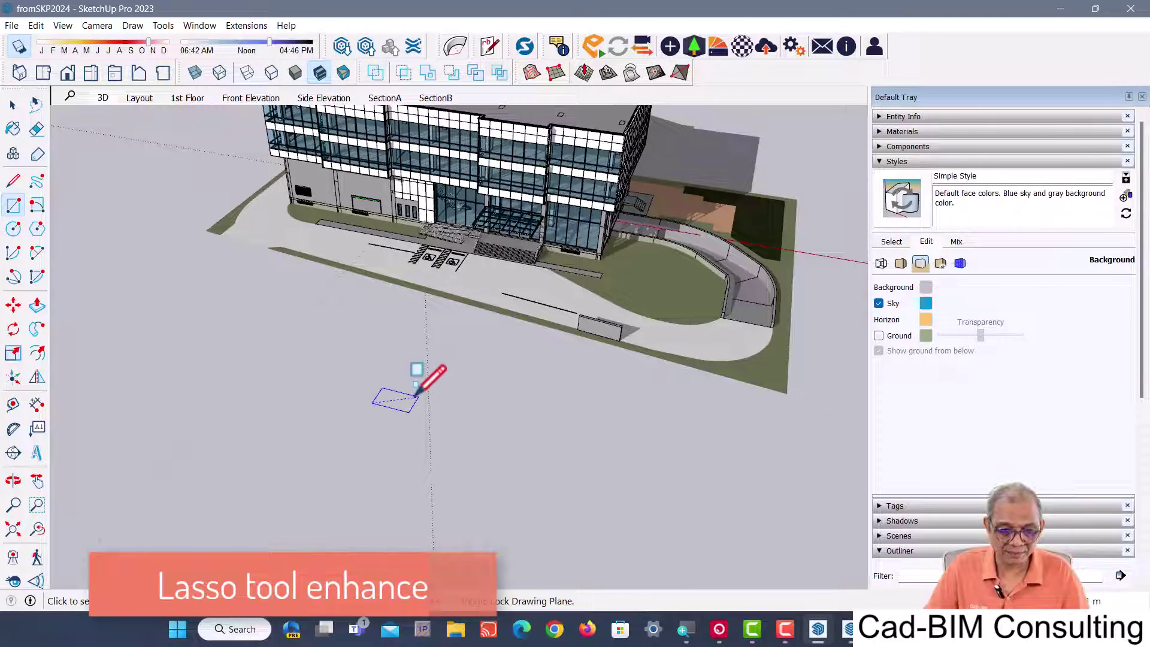
pyautogui.click(418, 393)
pyautogui.press('p')
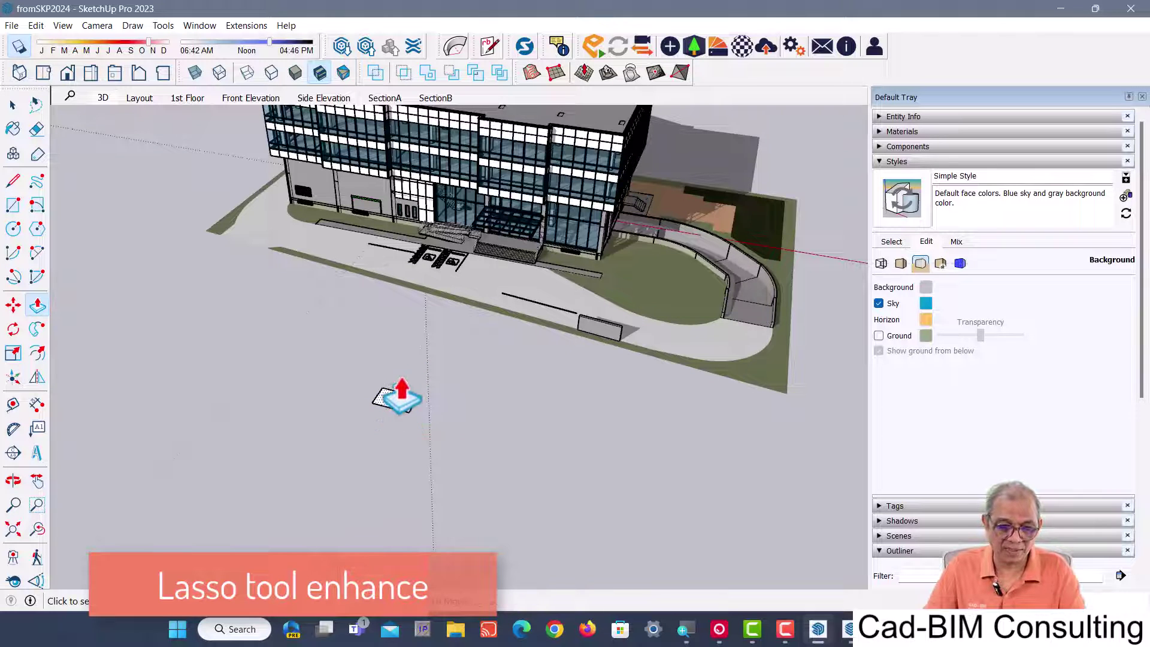
pyautogui.moveTo(400, 396); pyautogui.dragTo(397, 372)
pyautogui.press('space')
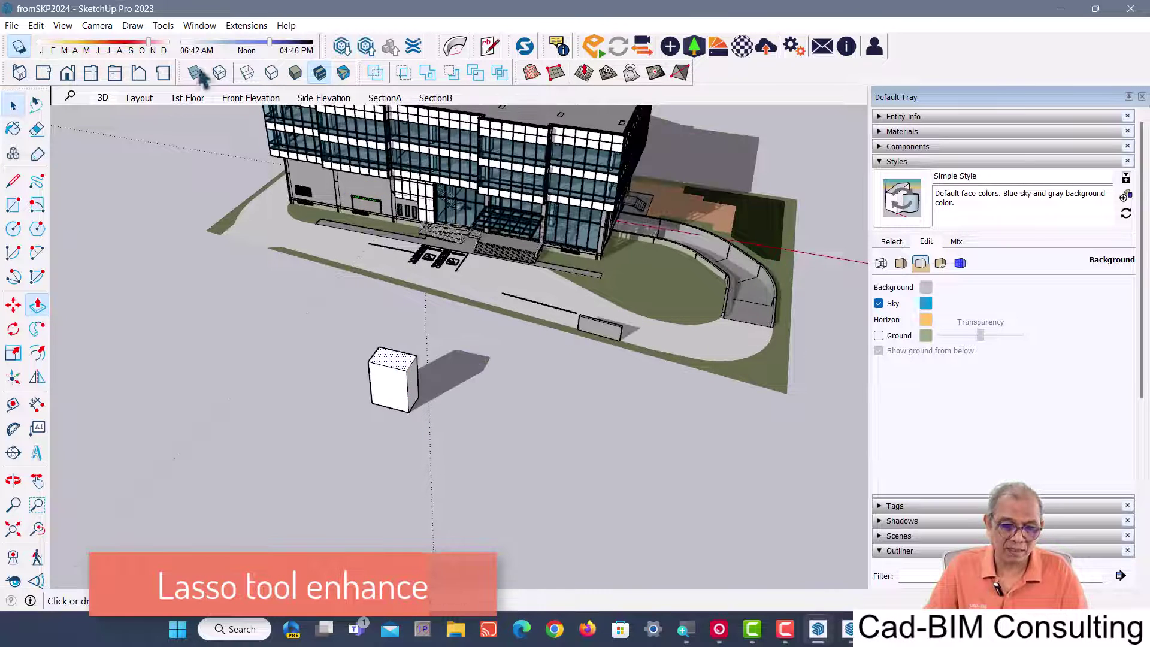
# - Turn shadows off and select the whole new box
pyautogui.click(19, 46)
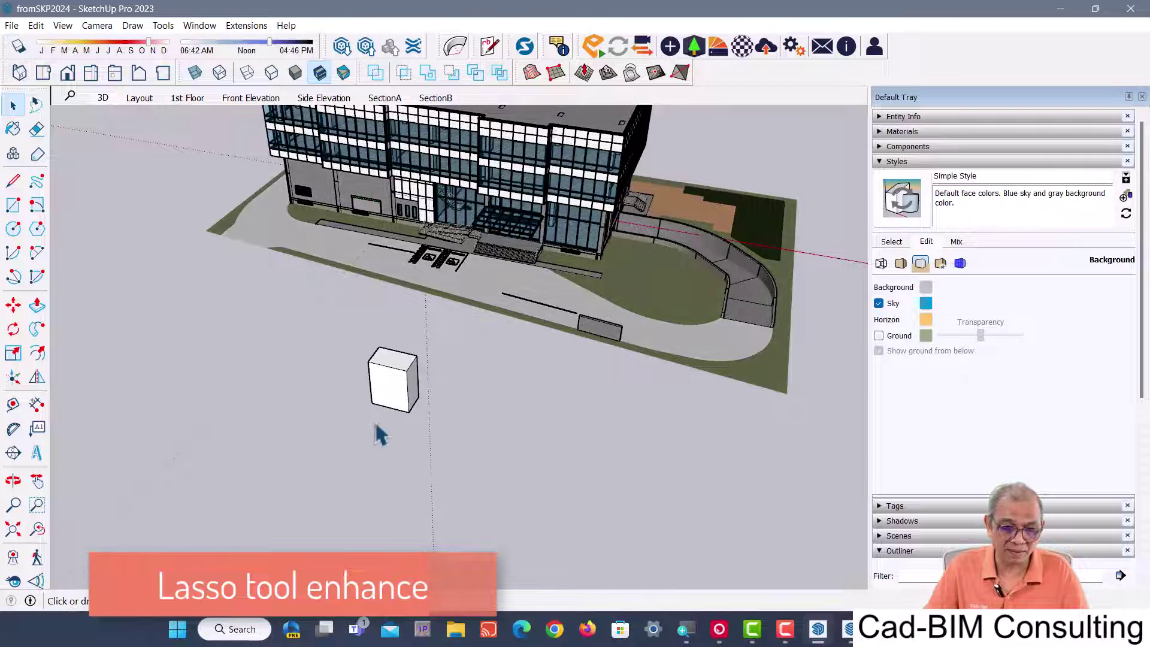
pyautogui.moveTo(473, 425)
pyautogui.mouseDown(button='middle')
pyautogui.moveTo(423, 418)
pyautogui.moveTo(449, 406)
pyautogui.mouseUp(button='middle')
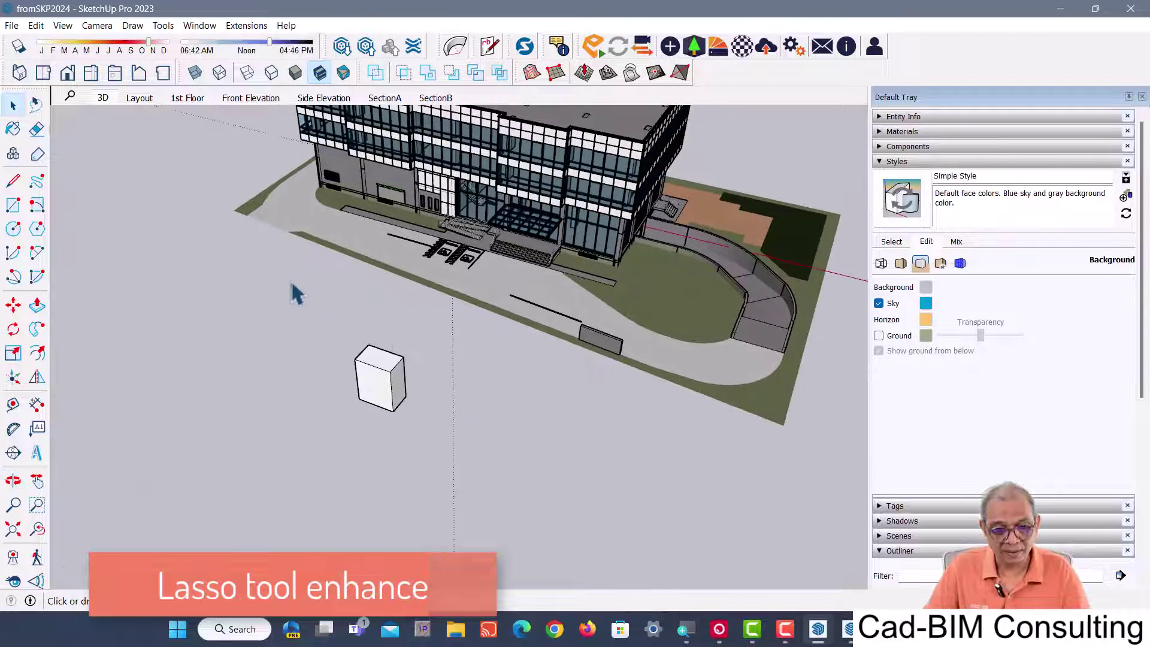
pyautogui.tripleClick(379, 372)
pyautogui.rightClick(379, 375)
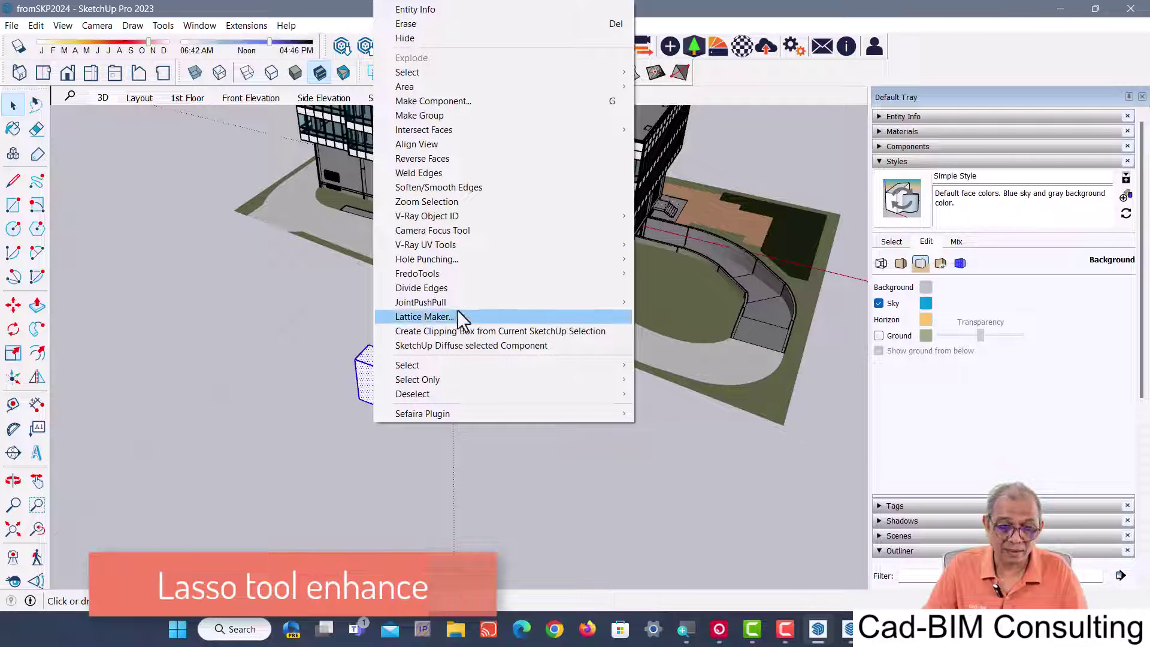
pyautogui.click(467, 126)
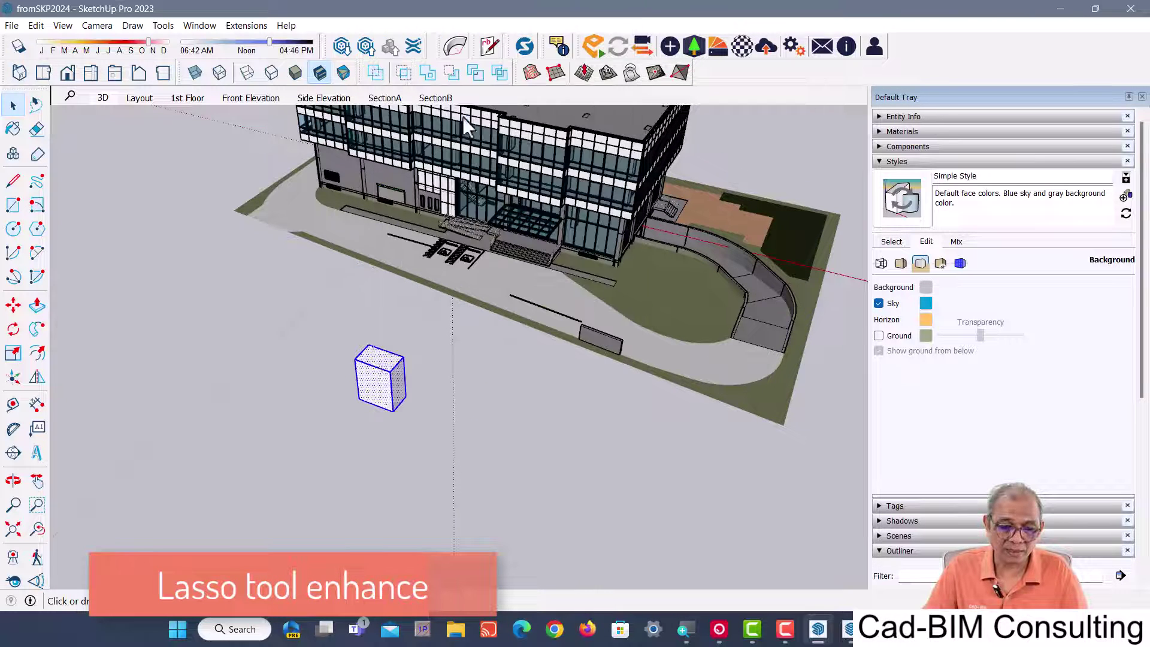
# - Copy the box four times with Move+Ctrl, scattering five boxes on the ground
pyautogui.click(13, 305)
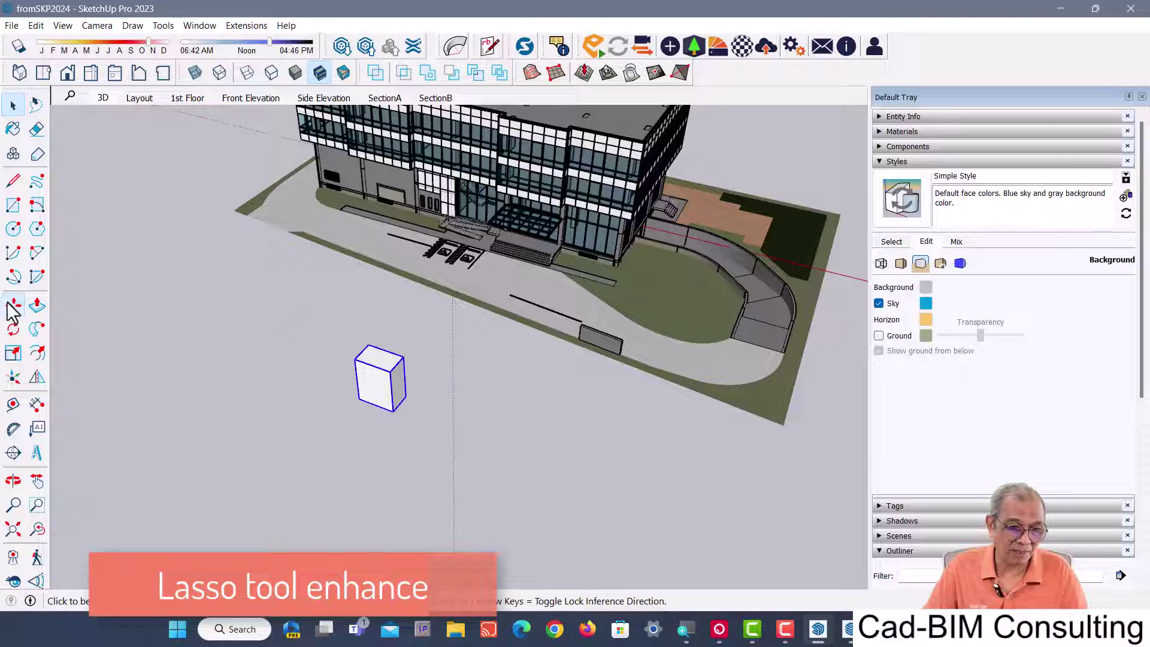
pyautogui.press('ctrl')
pyautogui.click(393, 411)
pyautogui.click(459, 389)
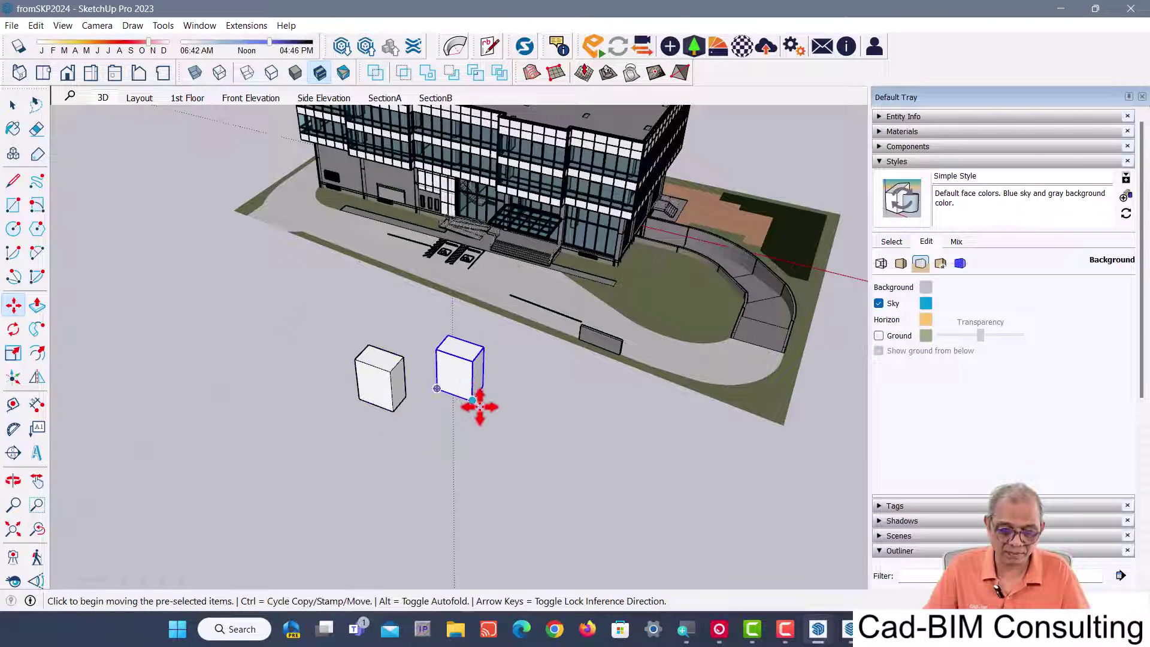
pyautogui.press('ctrl')
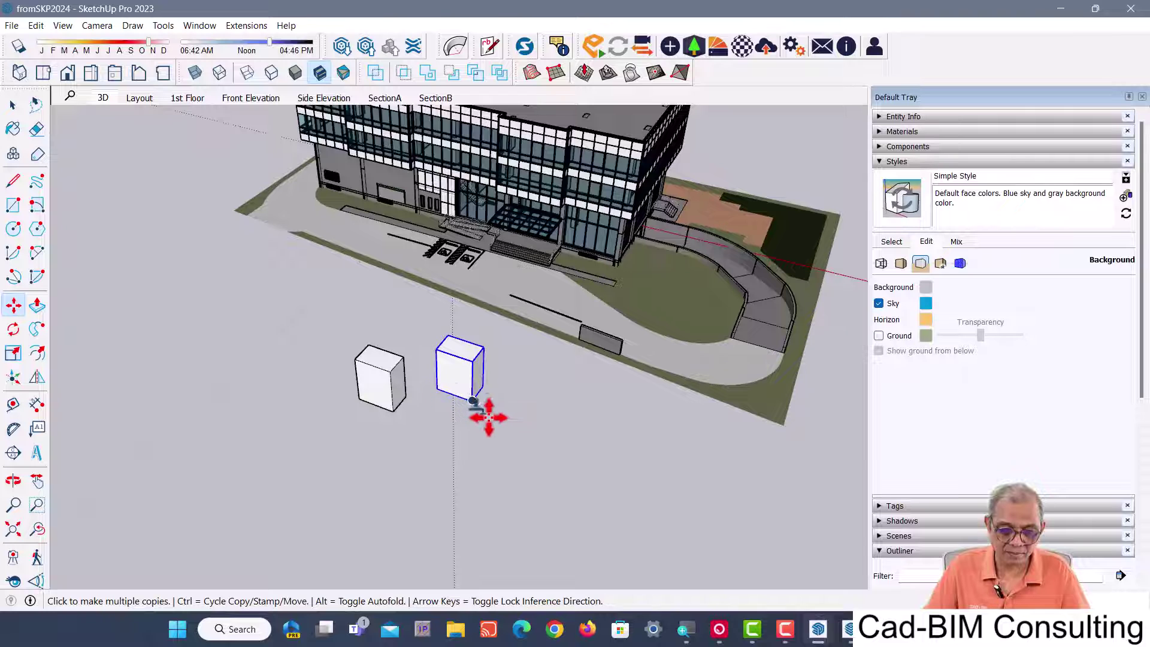
pyautogui.press('ctrl')
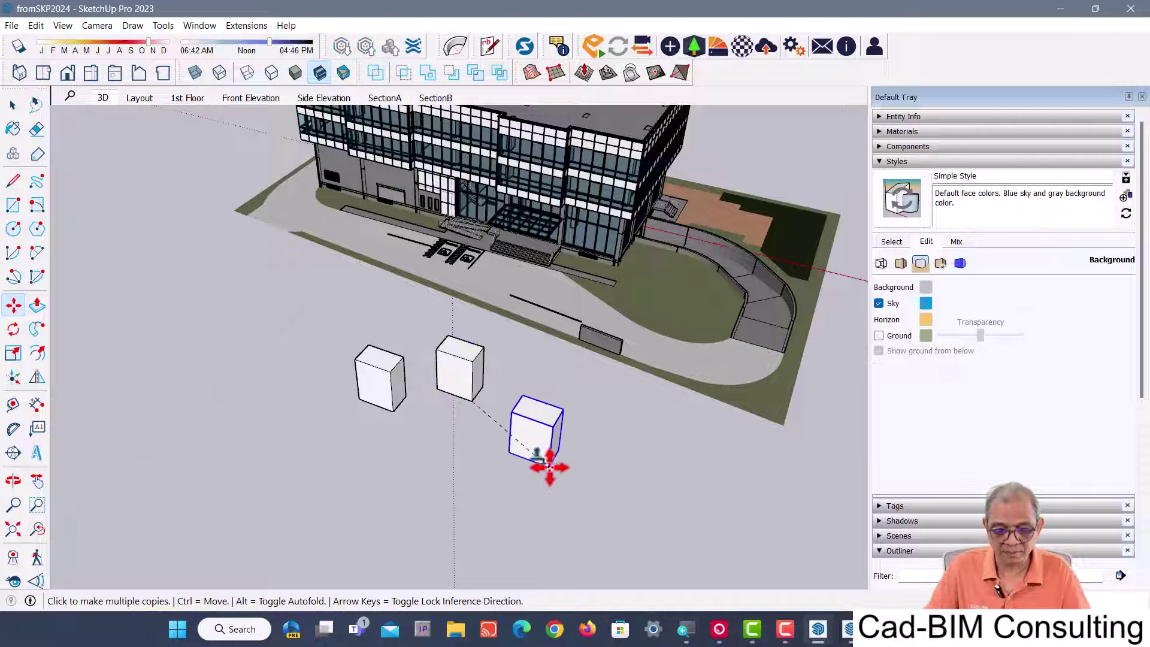
pyautogui.click(551, 467)
pyautogui.click(432, 488)
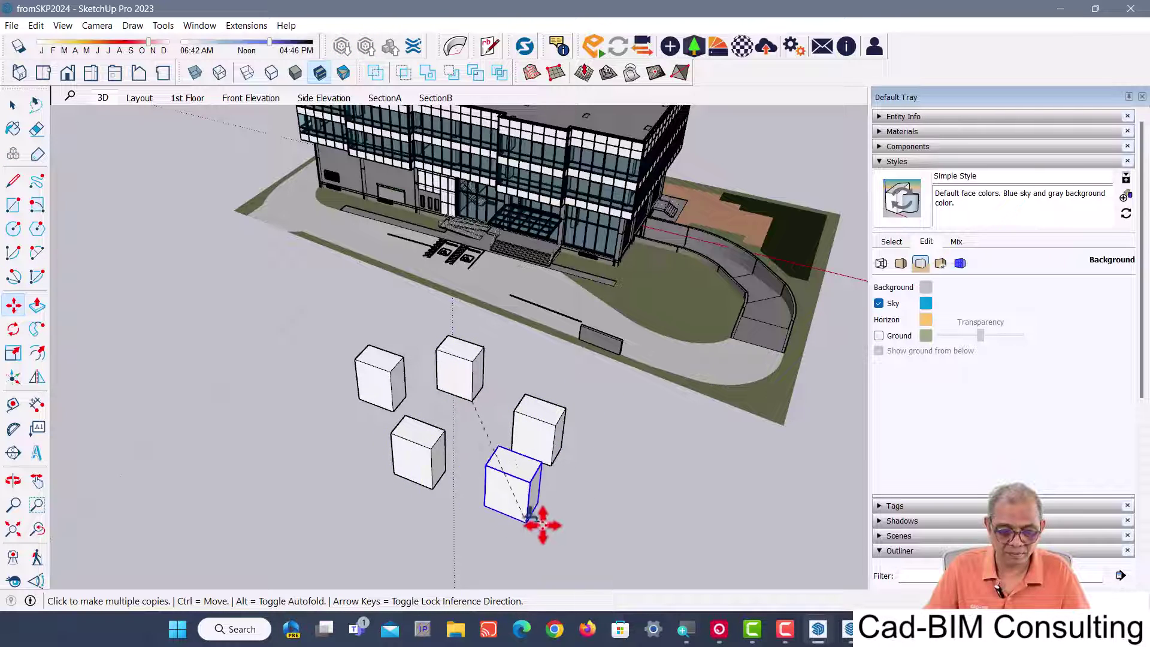
pyautogui.click(529, 537)
pyautogui.press('Escape')
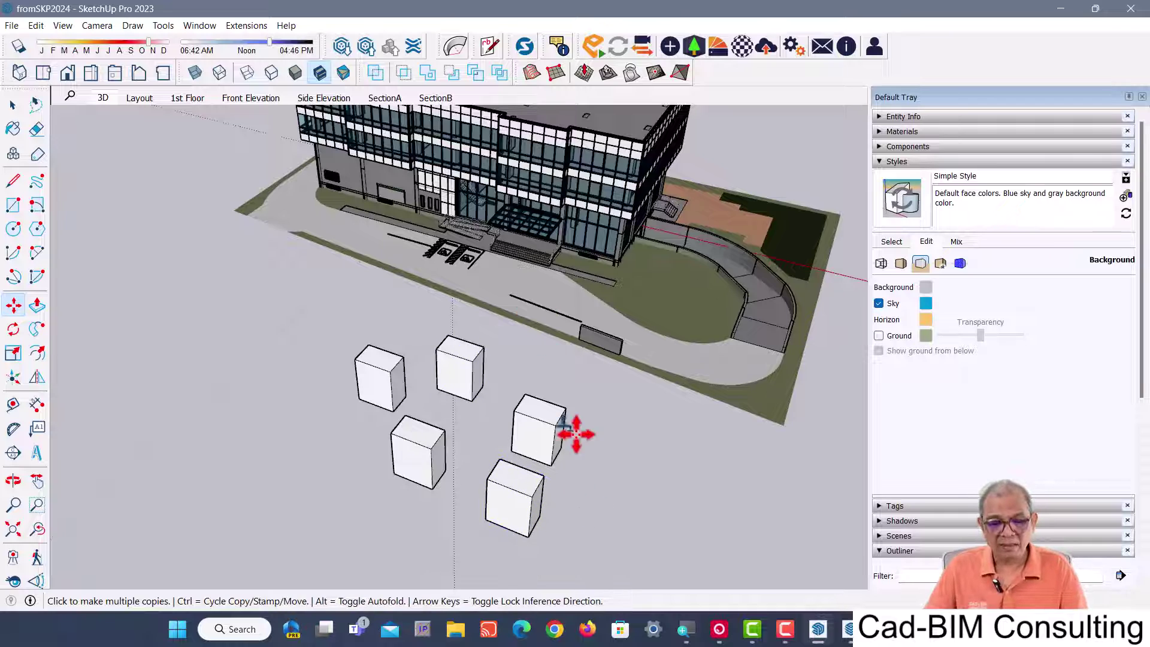
pyautogui.click(13, 105)
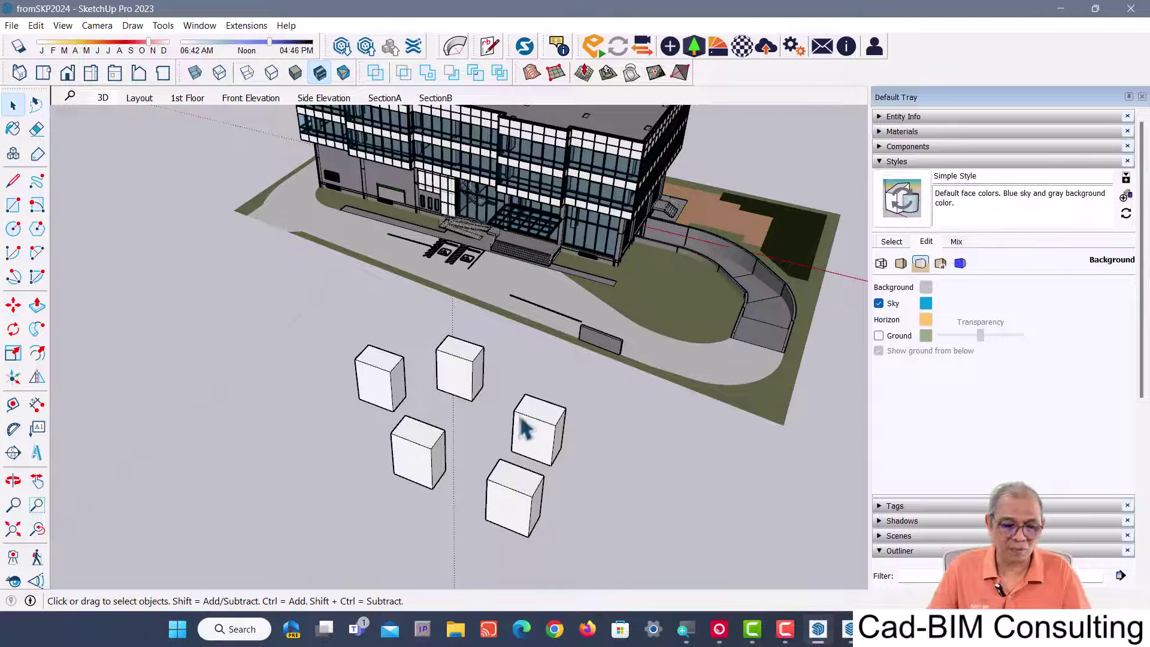
pyautogui.moveTo(455, 424)
pyautogui.mouseDown(button='middle')
pyautogui.moveTo(459, 493)
pyautogui.moveTo(451, 449)
pyautogui.mouseUp(button='middle')
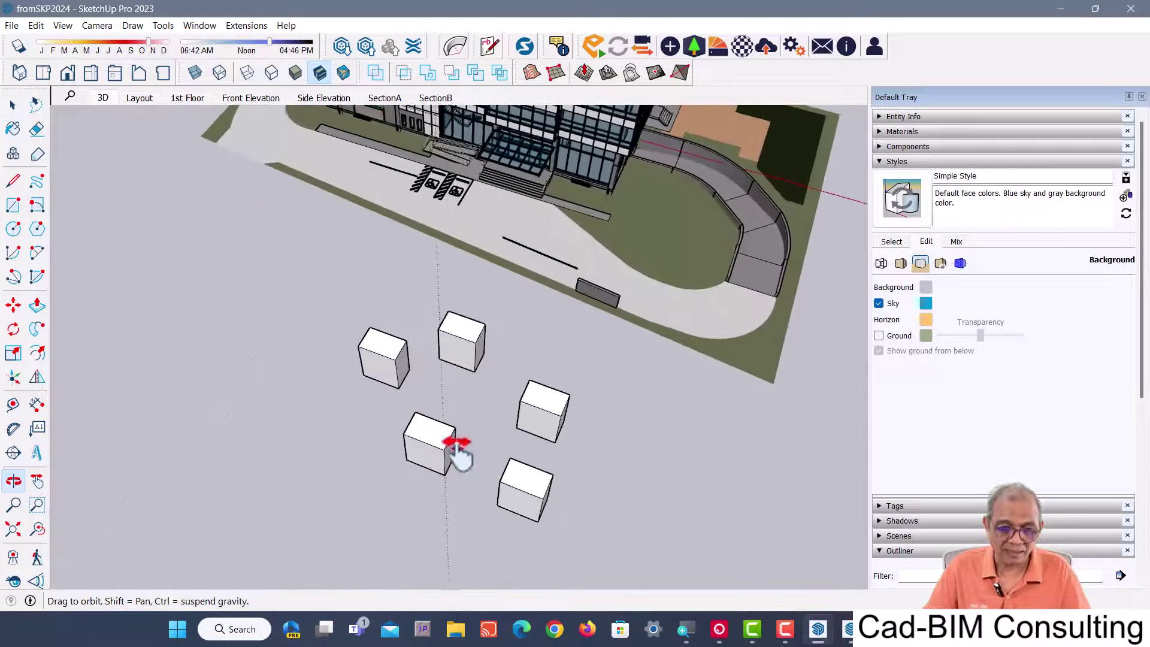
pyautogui.click(36, 105)
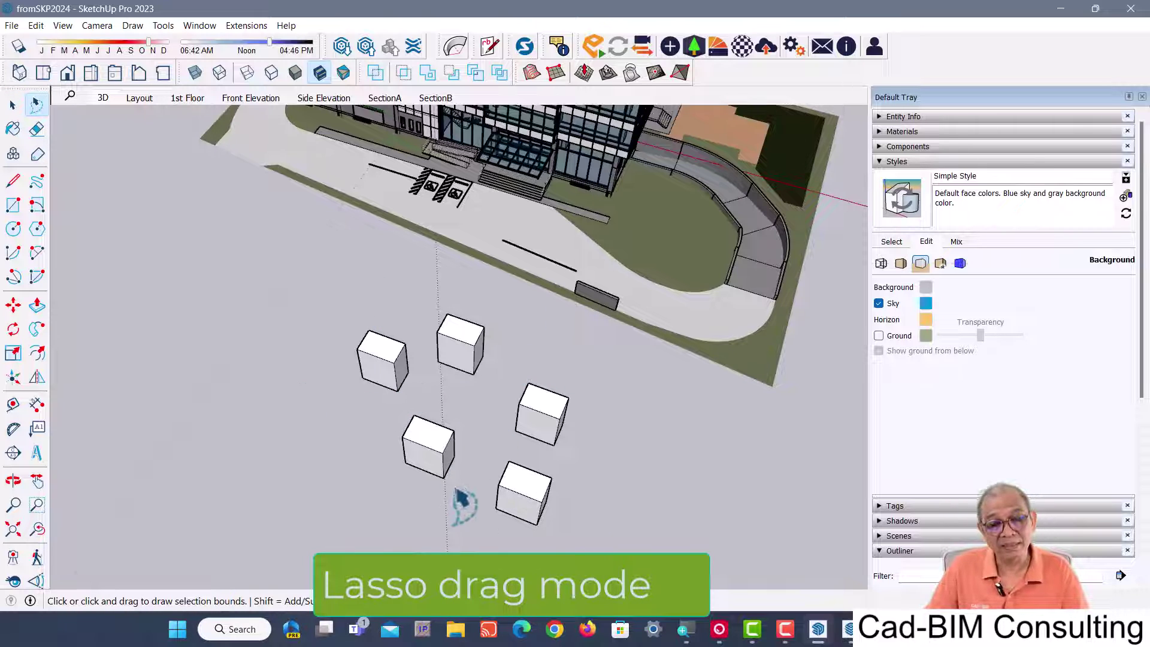
pyautogui.moveTo(539, 329); pyautogui.dragTo(479, 454)
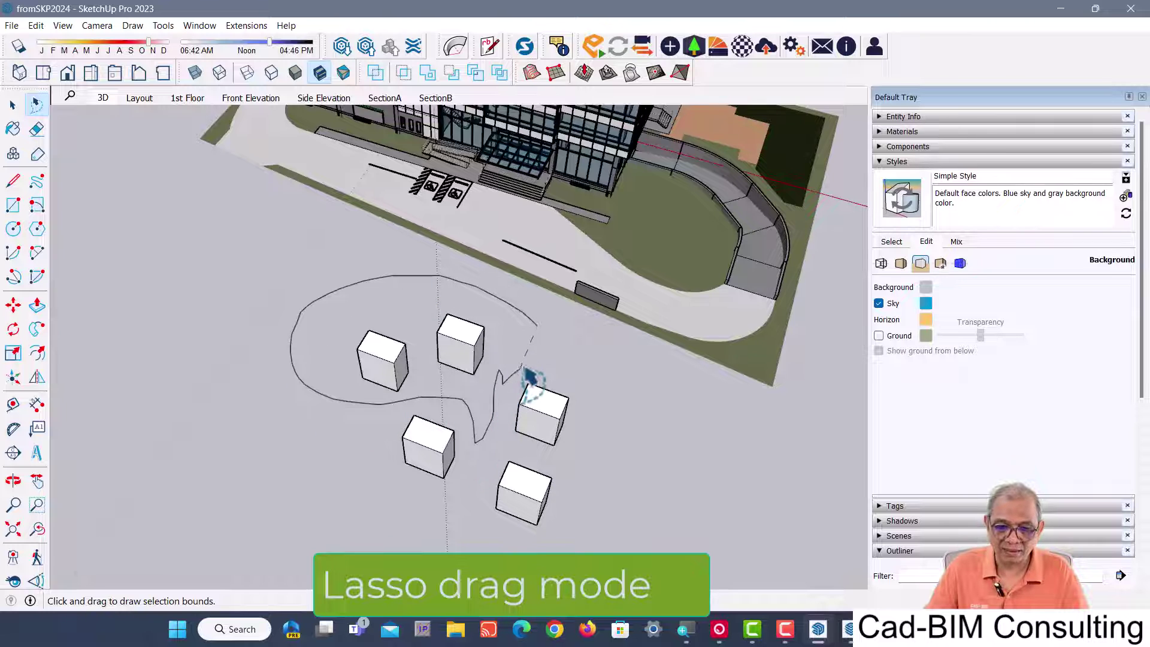
pyautogui.moveTo(479, 454); pyautogui.dragTo(541, 390)
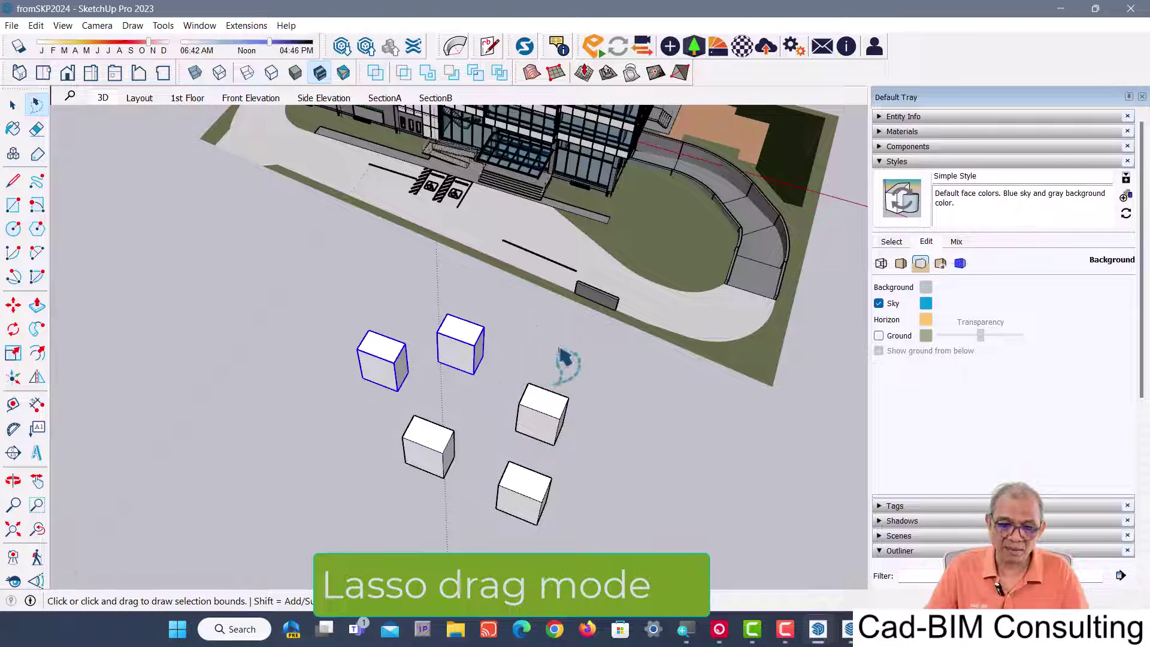
pyautogui.press('space')
pyautogui.click(521, 360)
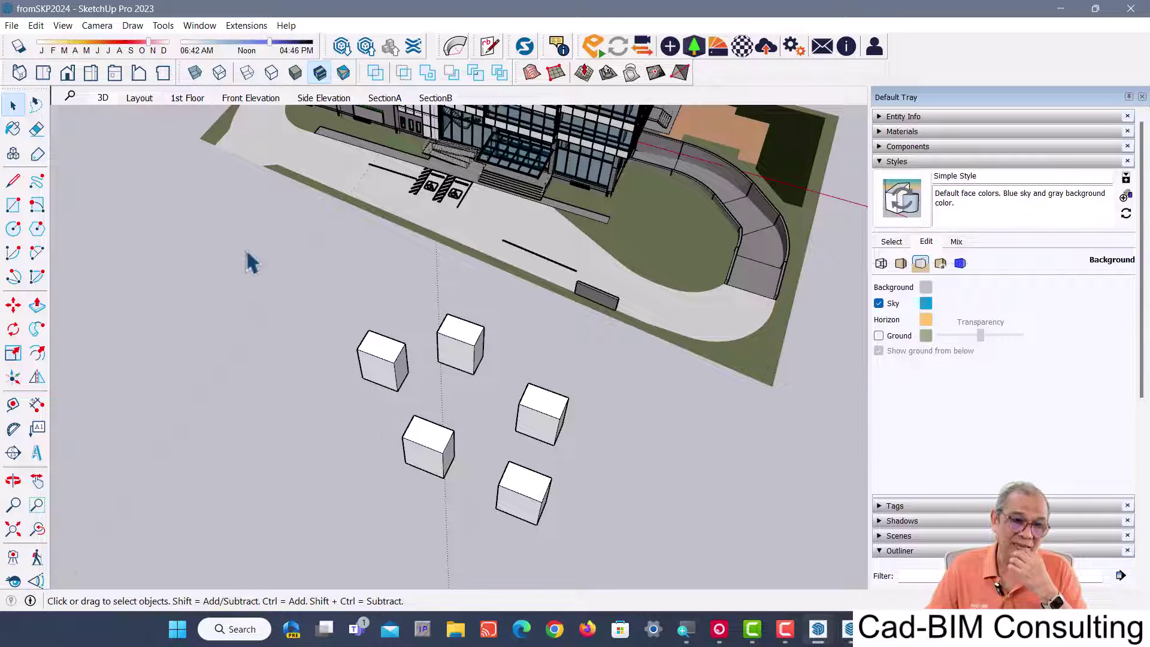
pyautogui.click(36, 105)
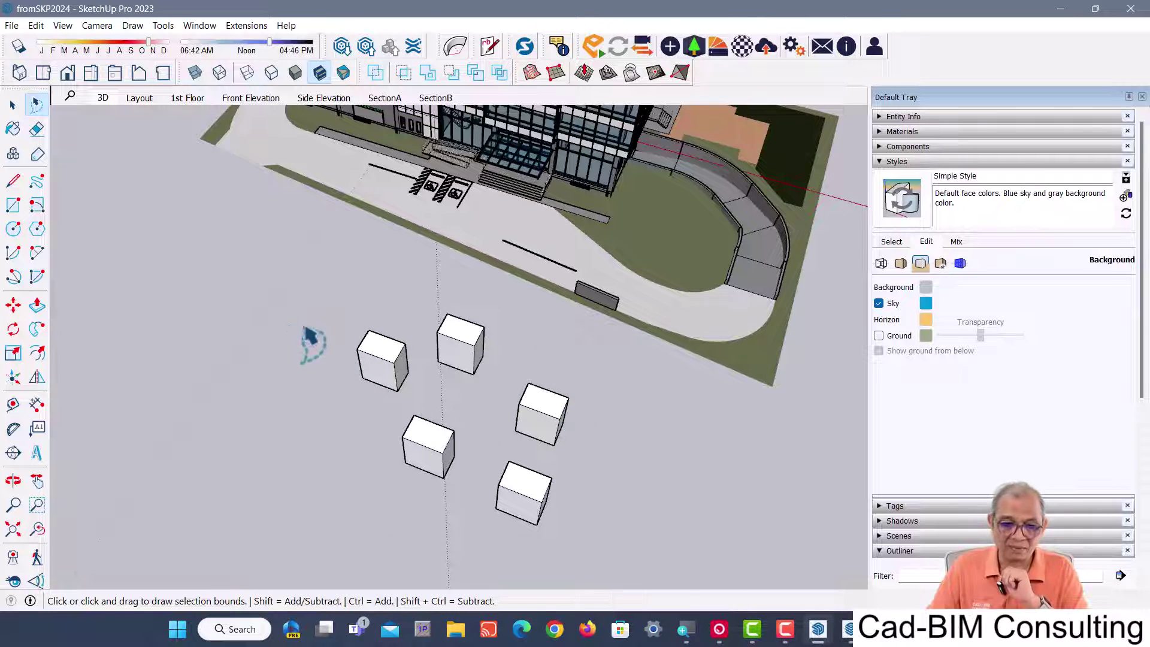
# - Lasso-select two boxes with a straight-sided outline, then clear the selection
pyautogui.click(313, 343)
pyautogui.click(365, 294)
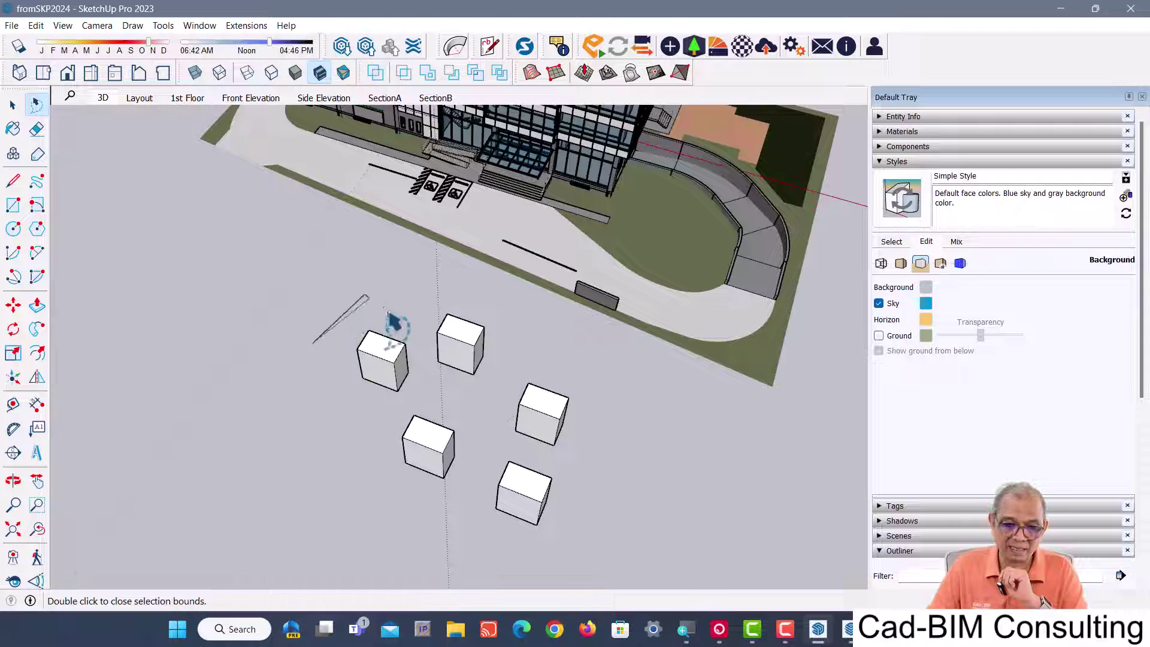
pyautogui.click(424, 347)
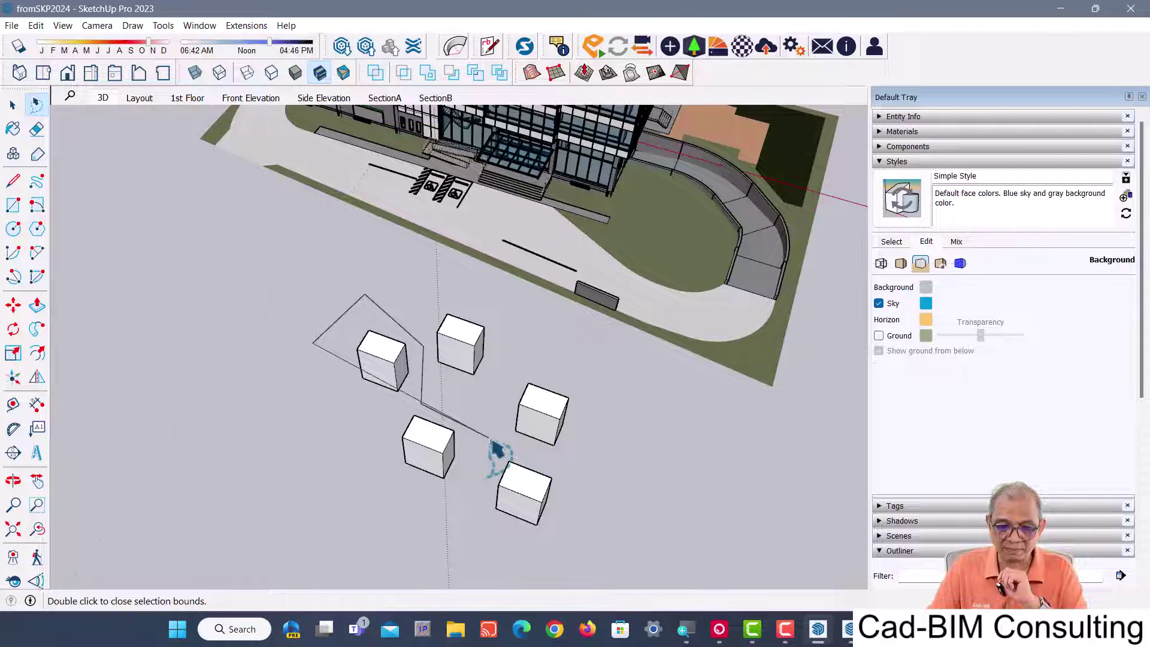
pyautogui.click(488, 439)
pyautogui.click(457, 513)
pyautogui.click(286, 484)
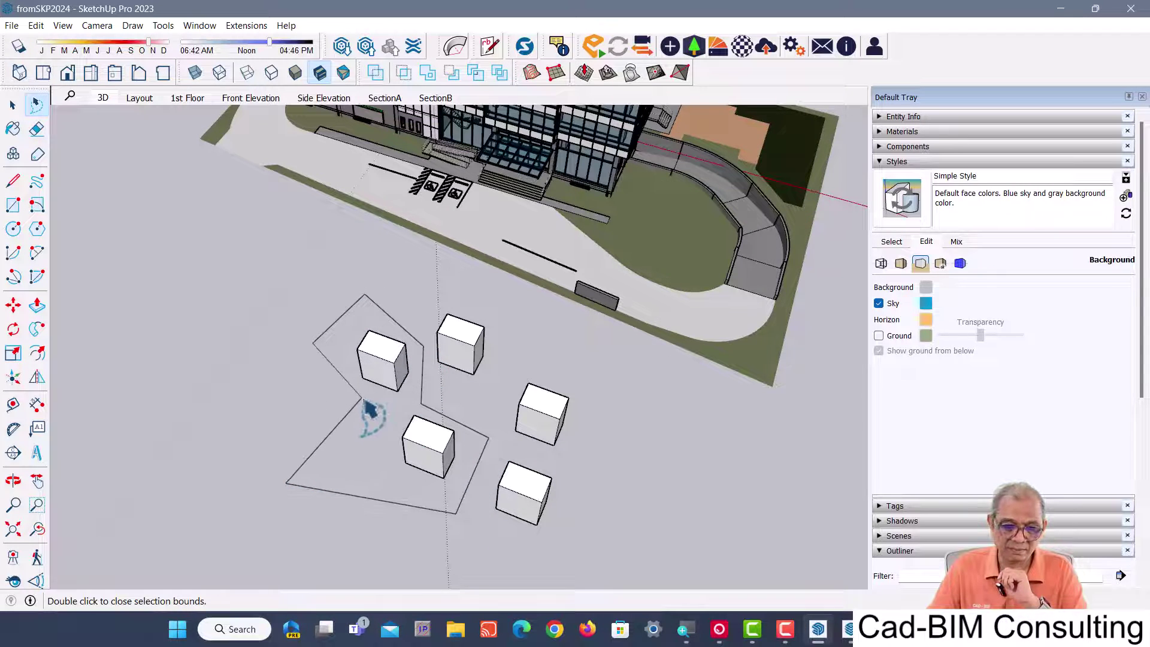
pyautogui.click(362, 400)
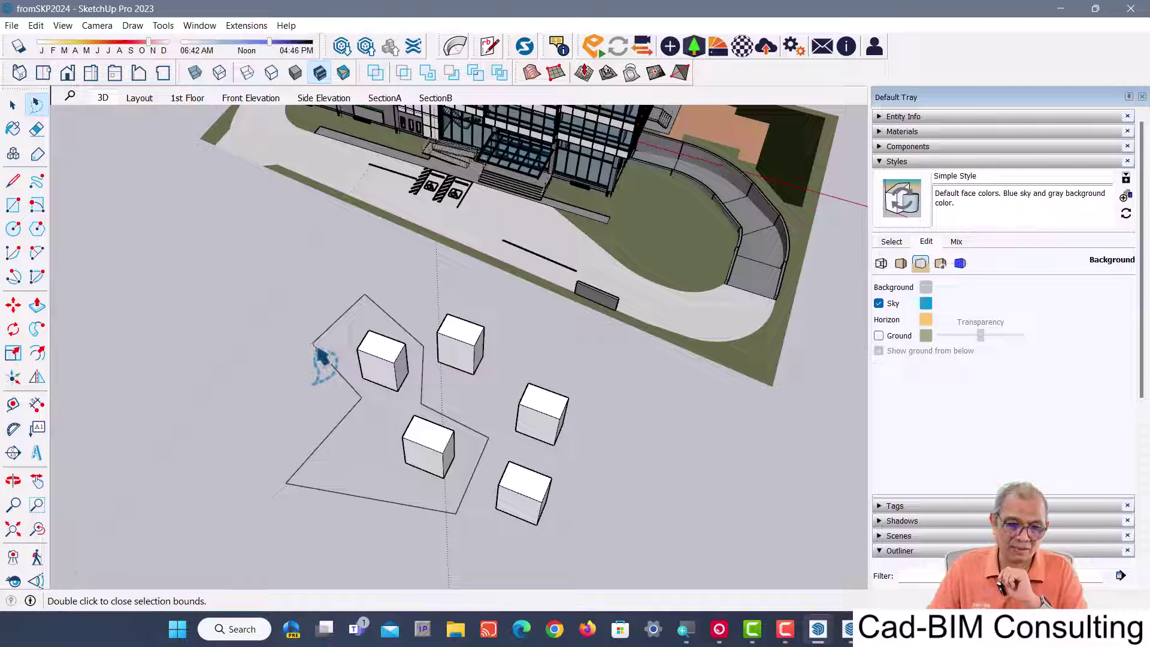
pyautogui.doubleClick(320, 354)
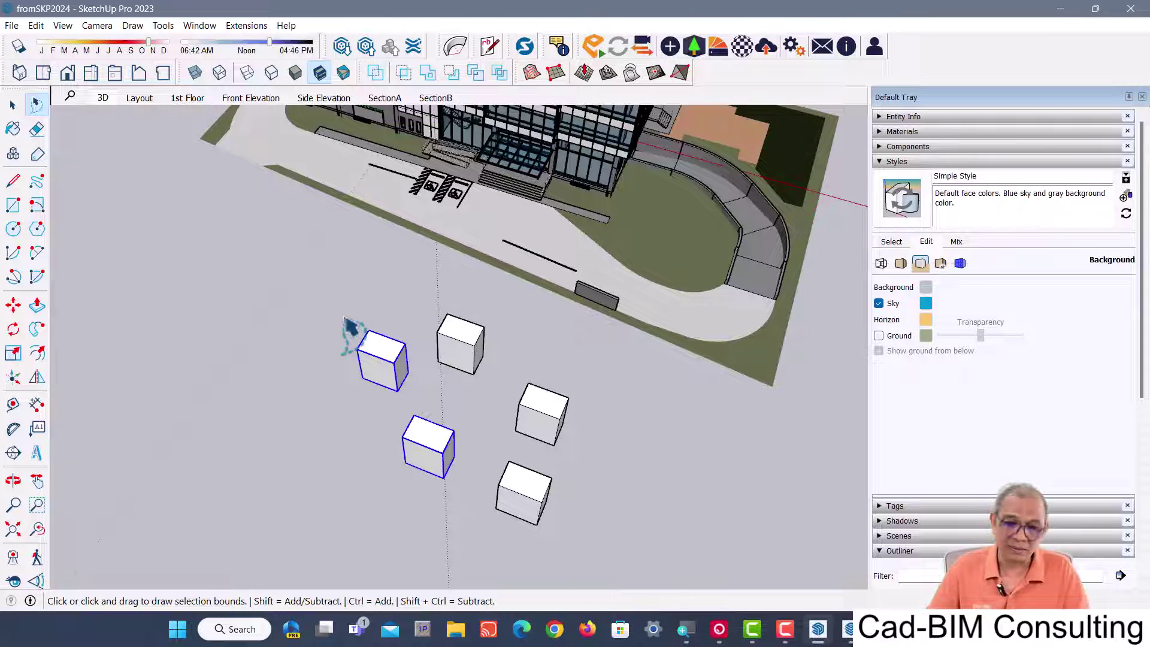
pyautogui.click(13, 108)
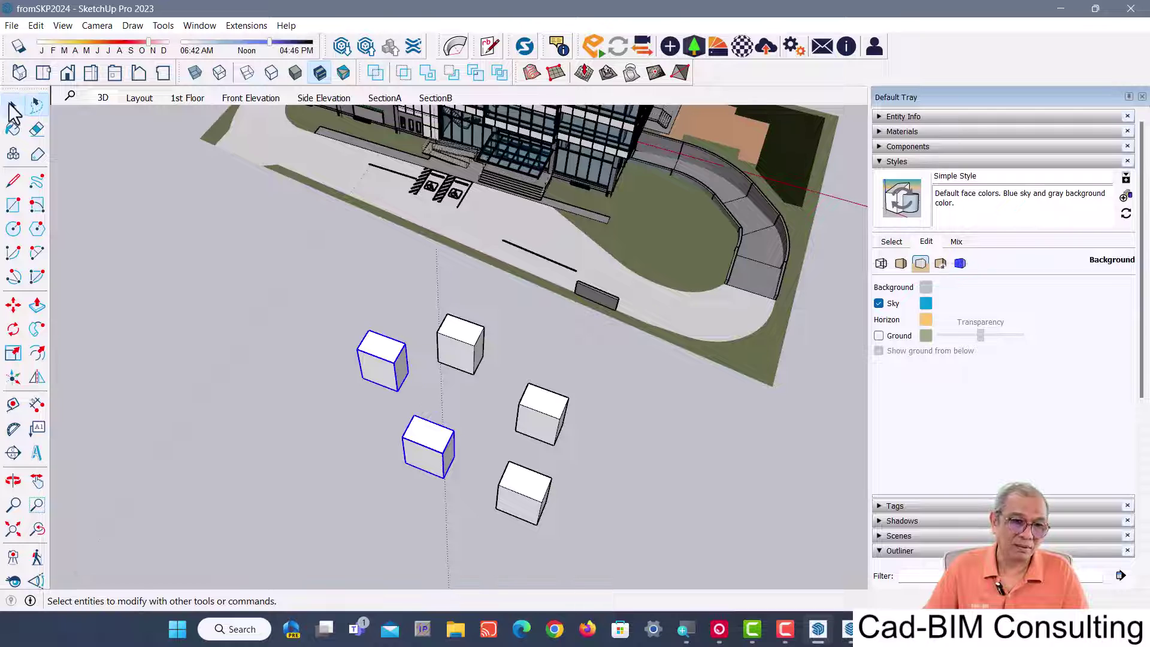
pyautogui.click(271, 340)
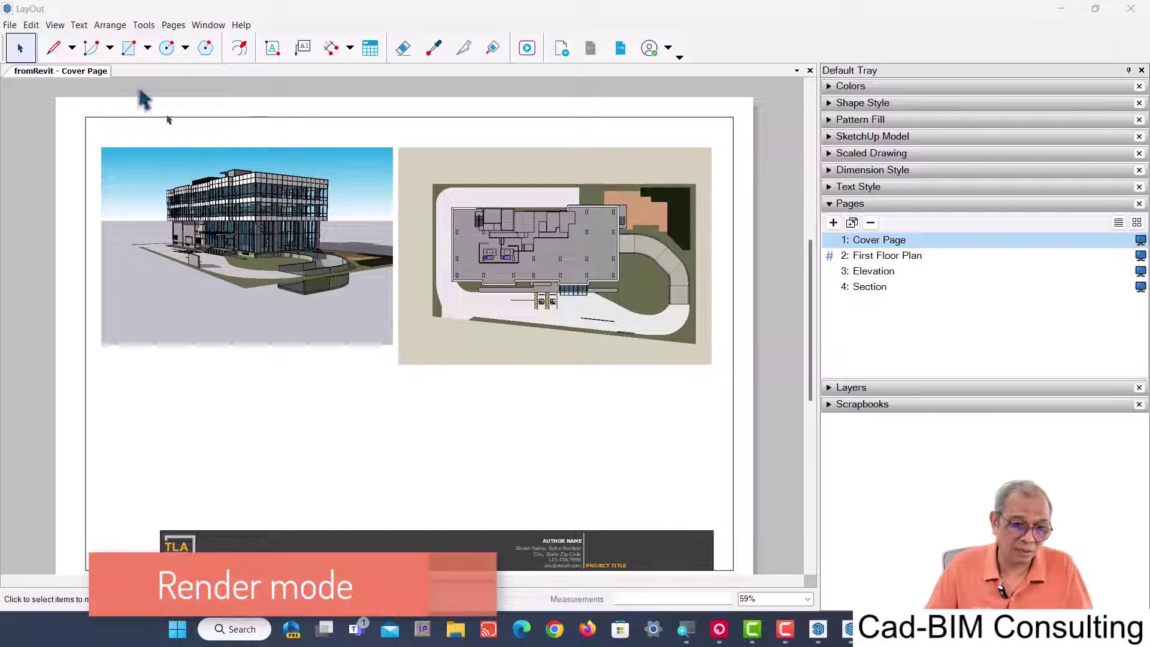
# - Review LayOut's Document Setup rendering: High output resolution with Hybrid override, then close
pyautogui.click(9, 24)
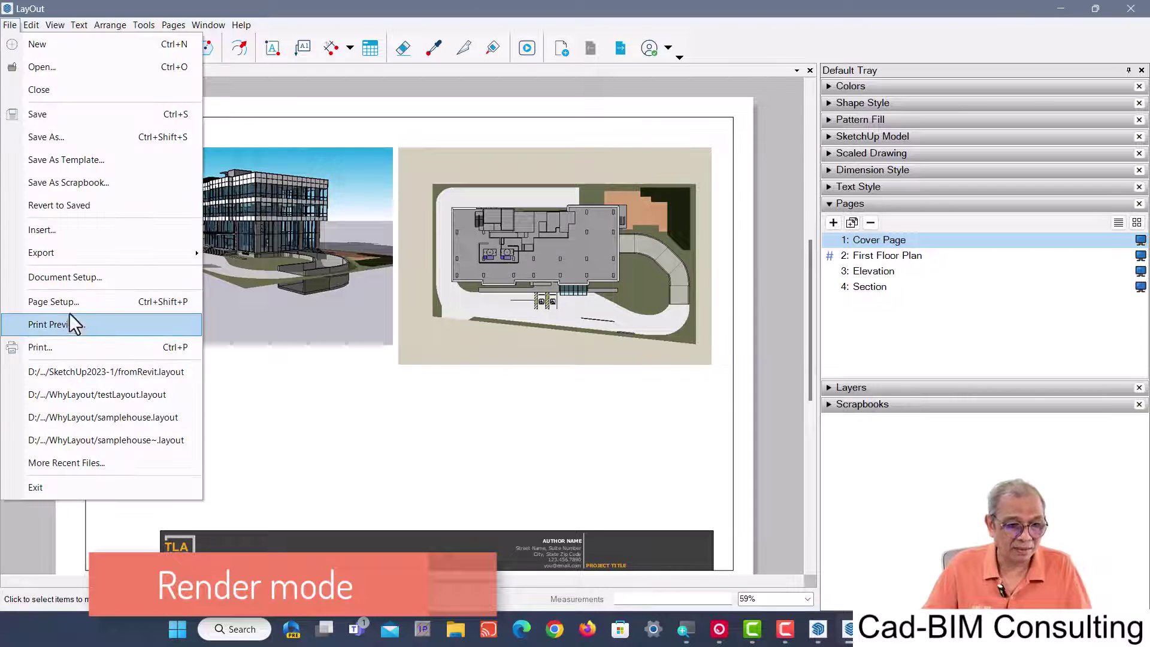
pyautogui.click(74, 278)
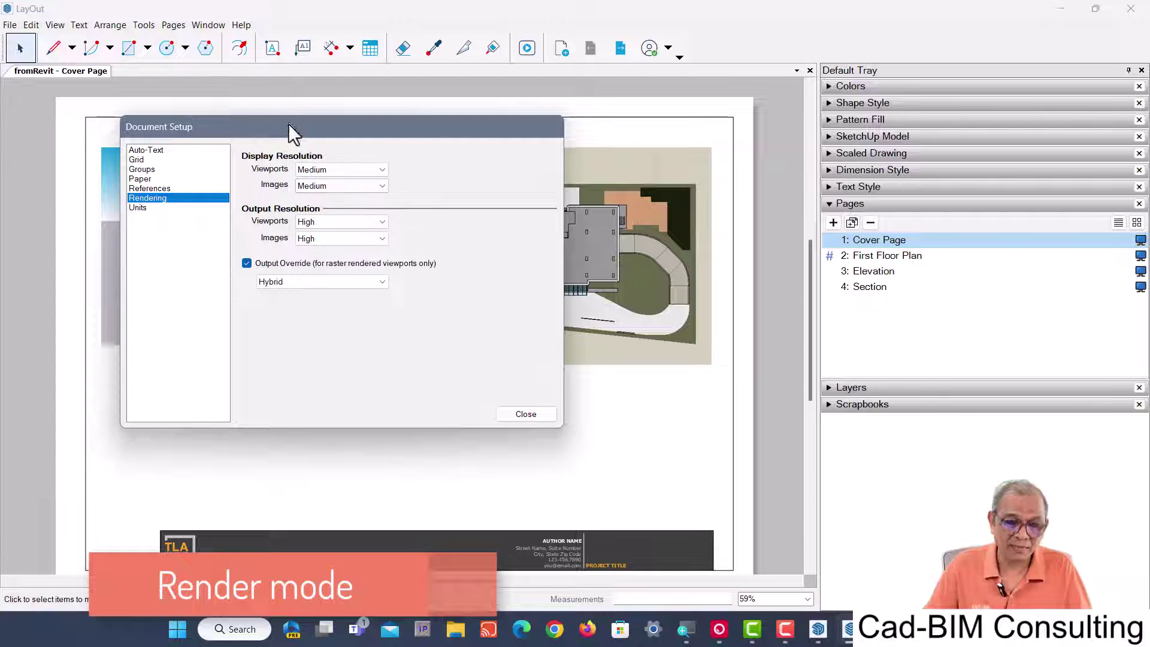
pyautogui.moveTo(289, 125); pyautogui.dragTo(382, 153)
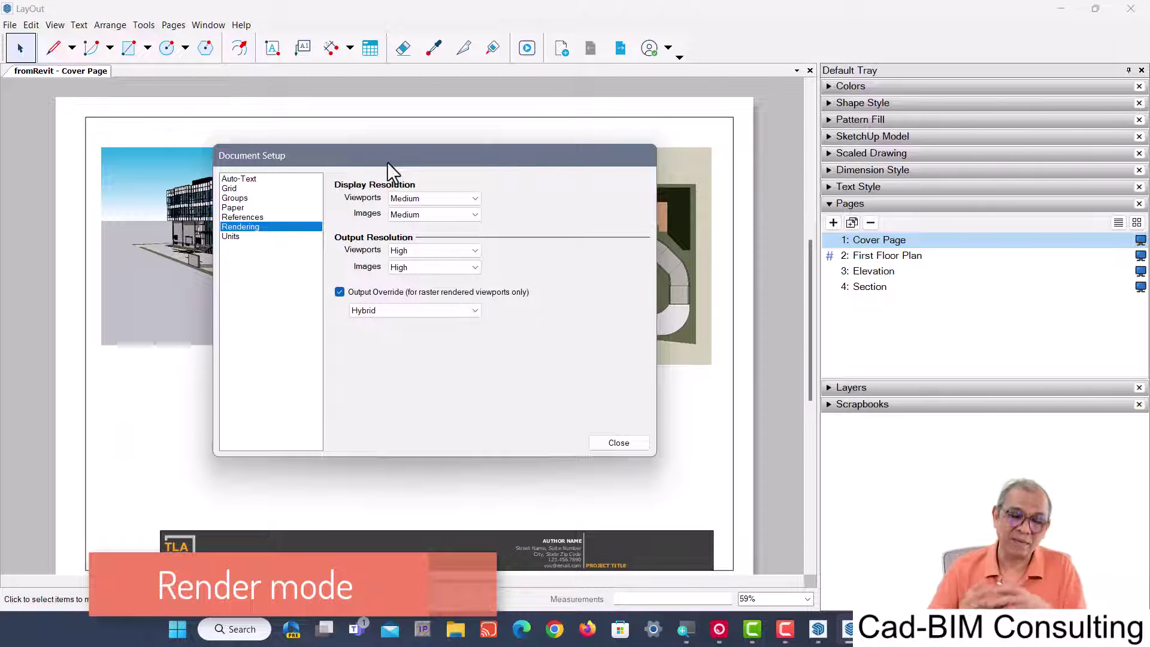
pyautogui.click(198, 226)
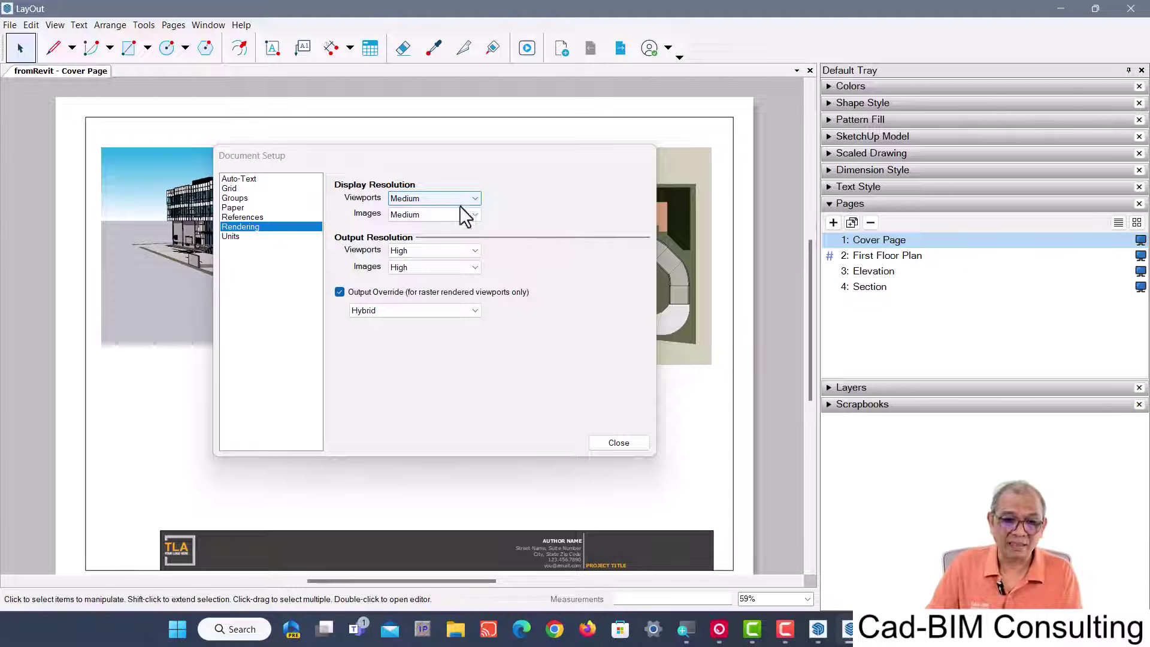
pyautogui.click(472, 249)
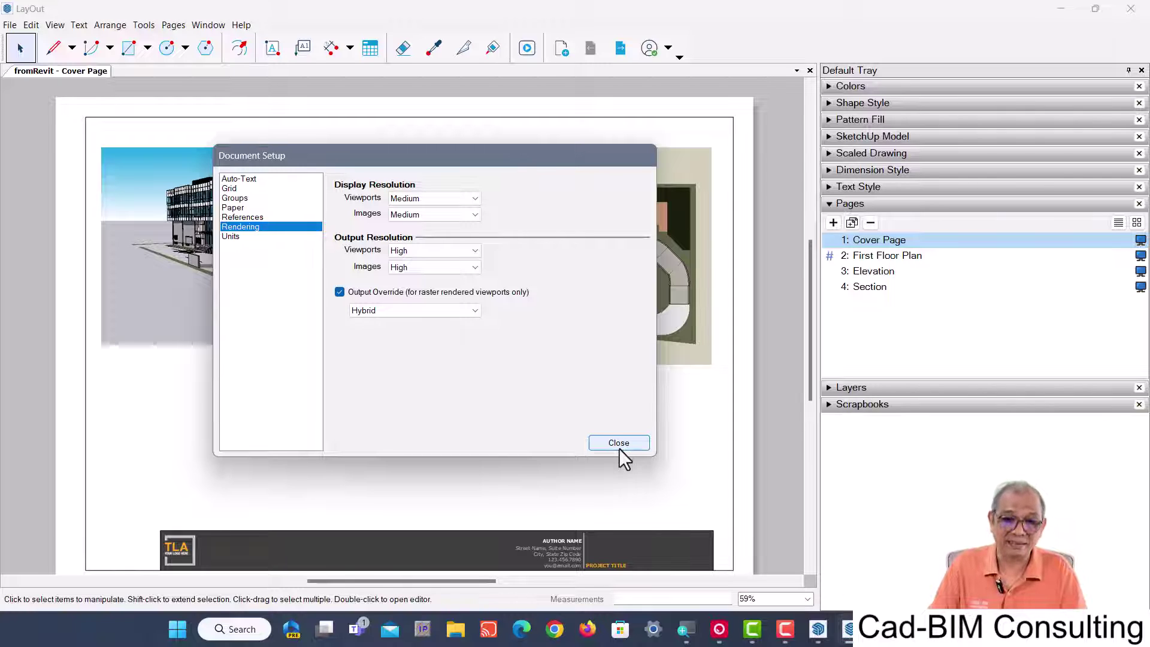
pyautogui.click(620, 443)
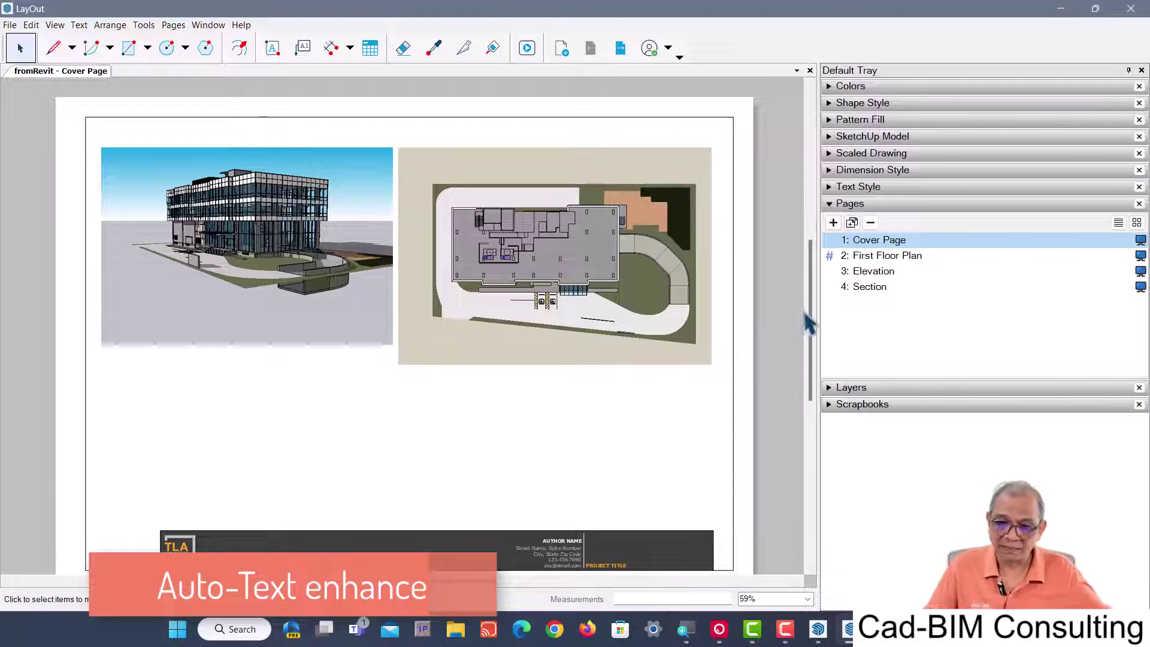
# - Go to page 2, First Floor Plan, in the Pages panel
pyautogui.click(898, 257)
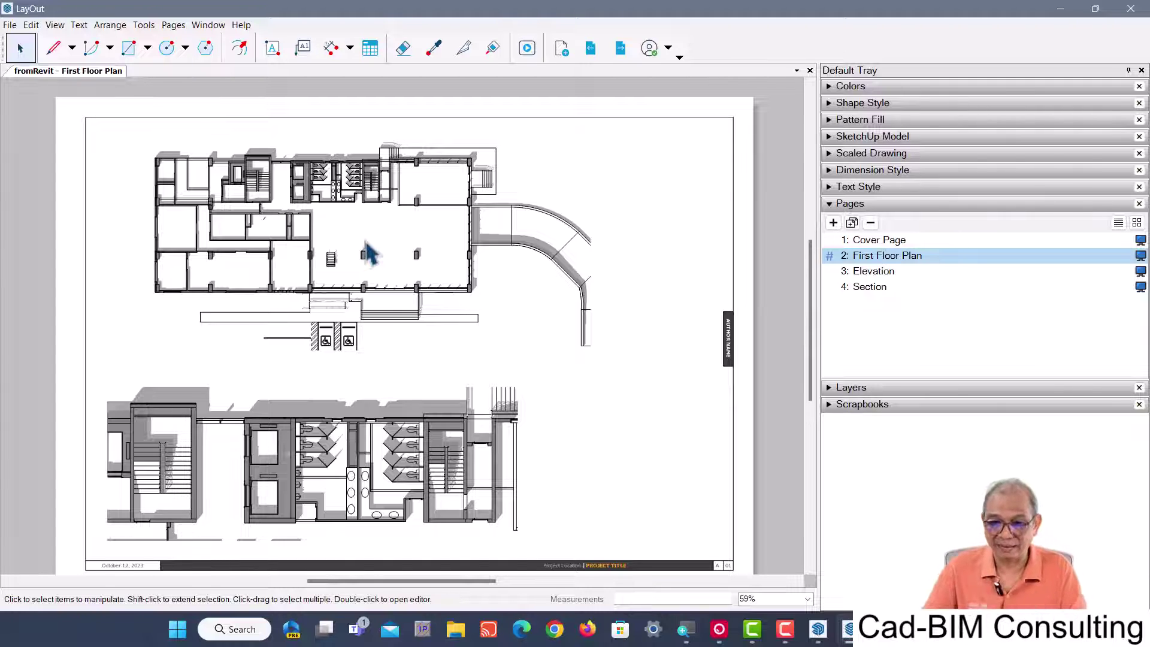
# - Drag the TB-Plain <SceneName> callout from Scrapbooks onto the floor plan's lower right
pyautogui.click(847, 205)
pyautogui.click(839, 237)
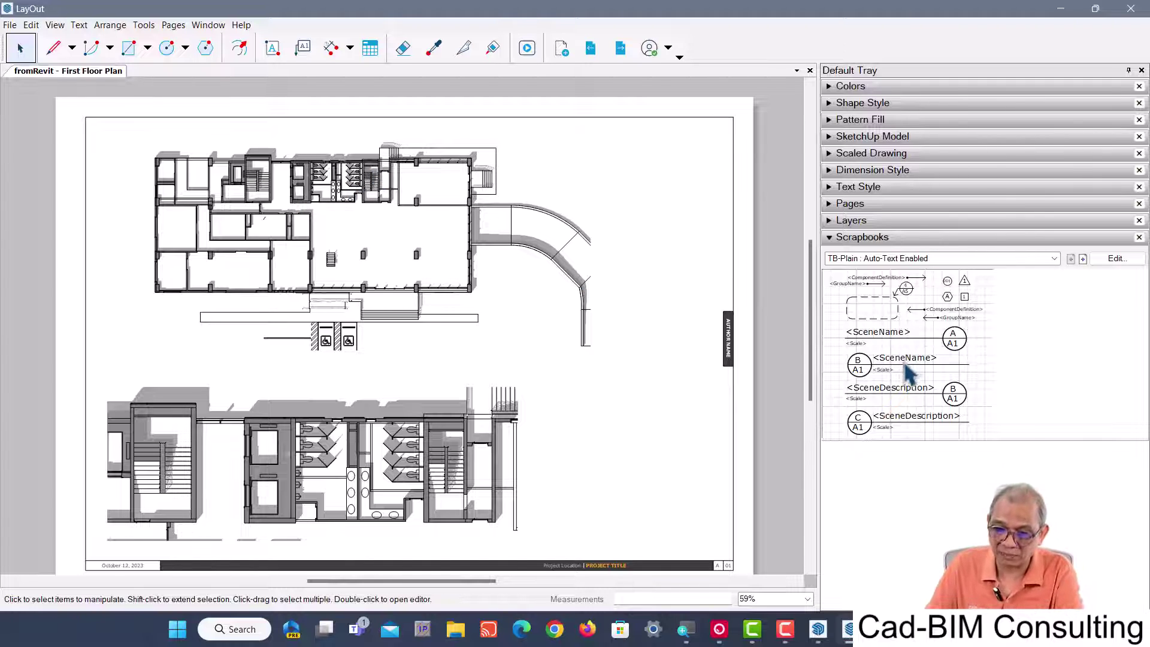
pyautogui.moveTo(908, 372); pyautogui.dragTo(375, 202)
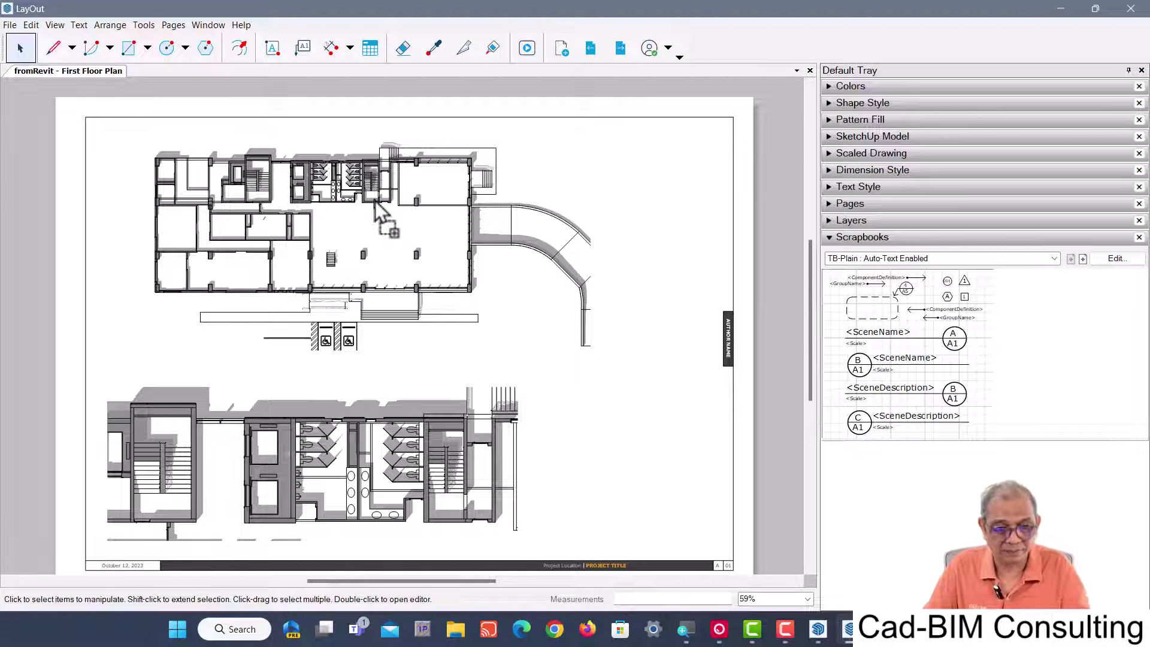
pyautogui.moveTo(375, 203); pyautogui.dragTo(367, 210)
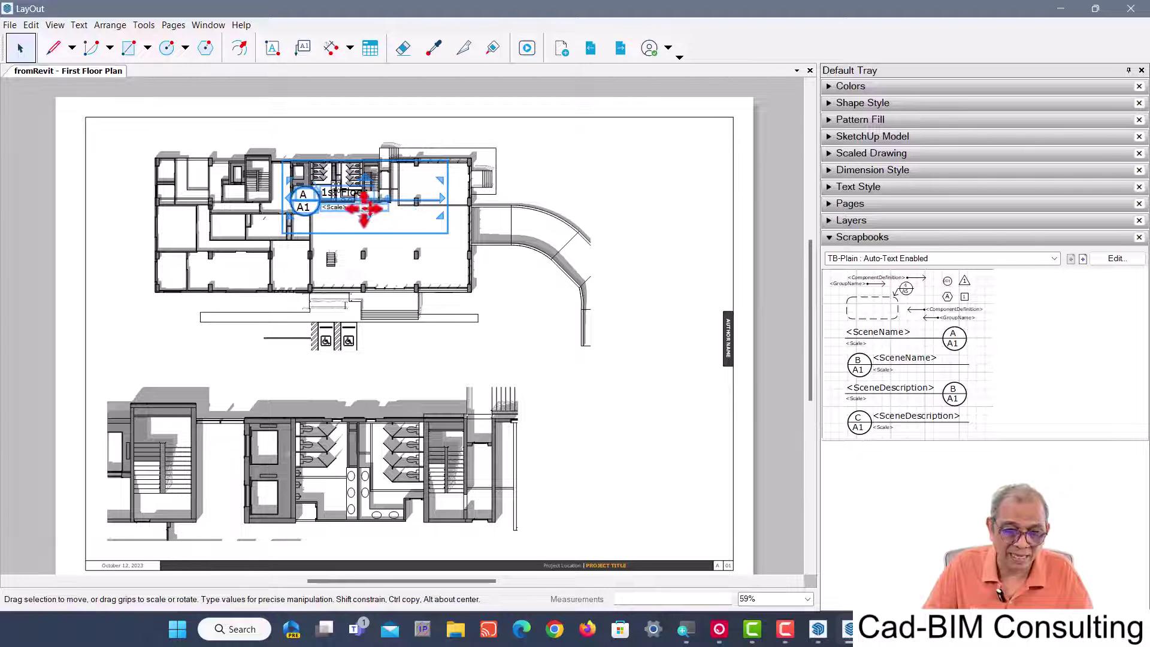
pyautogui.scroll(2, 333, 198)
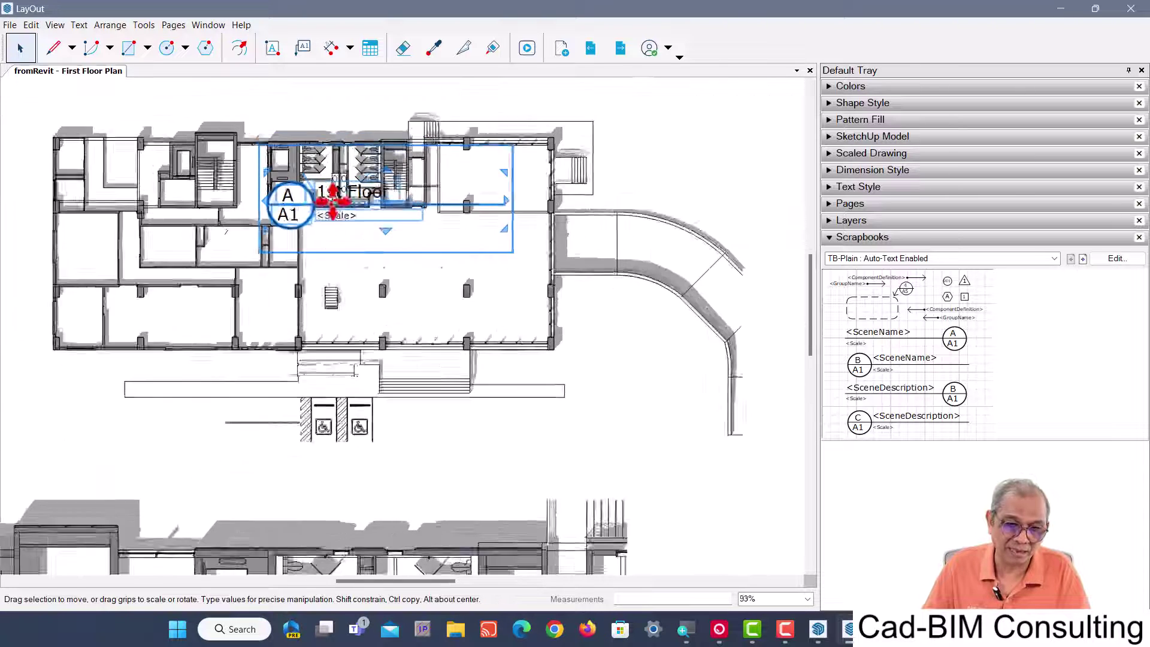
pyautogui.scroll(1, 332, 198)
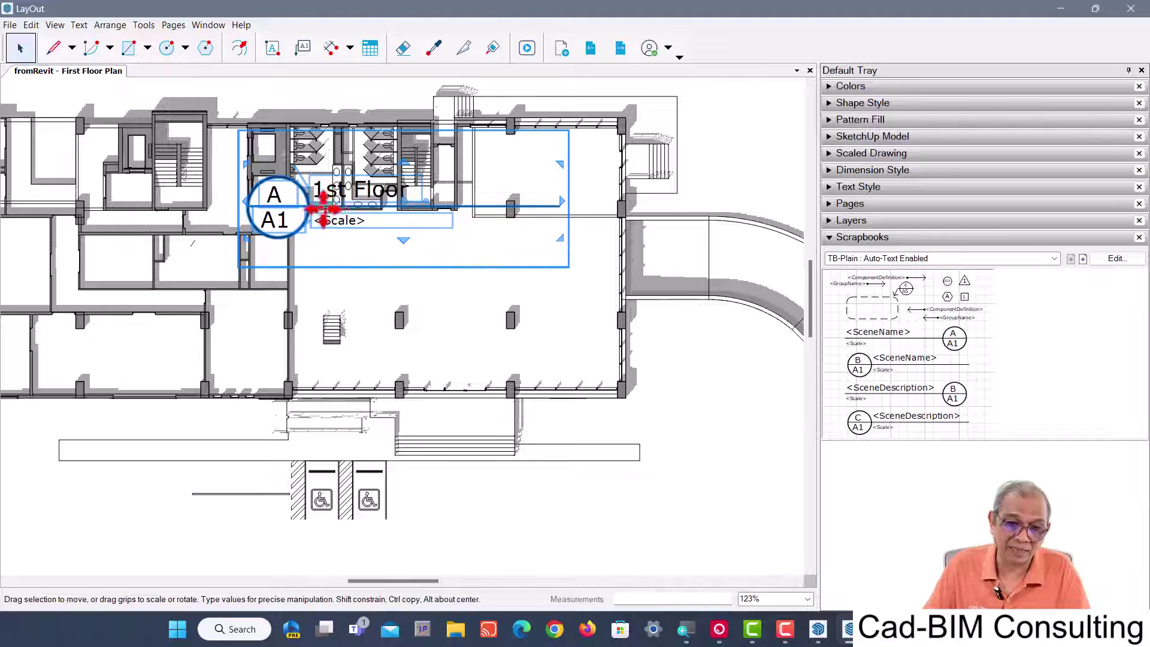
pyautogui.scroll(-3, 323, 207)
pyautogui.moveTo(317, 204)
pyautogui.mouseDown()
pyautogui.moveTo(545, 392)
pyautogui.moveTo(584, 389)
pyautogui.mouseUp()
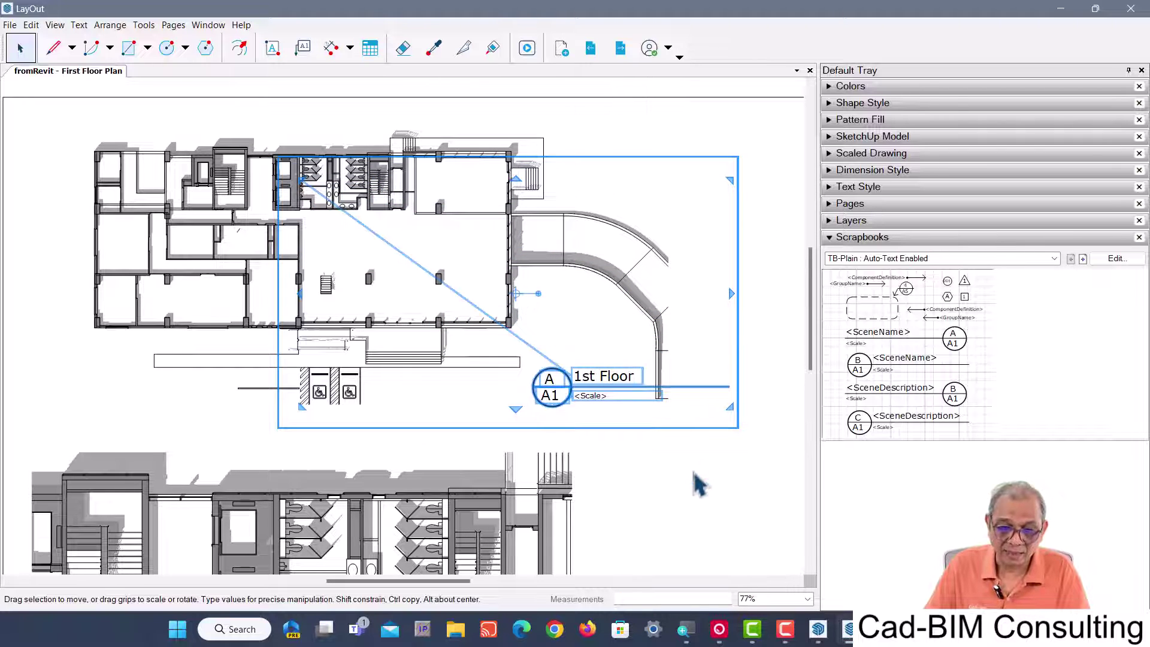
pyautogui.click(712, 462)
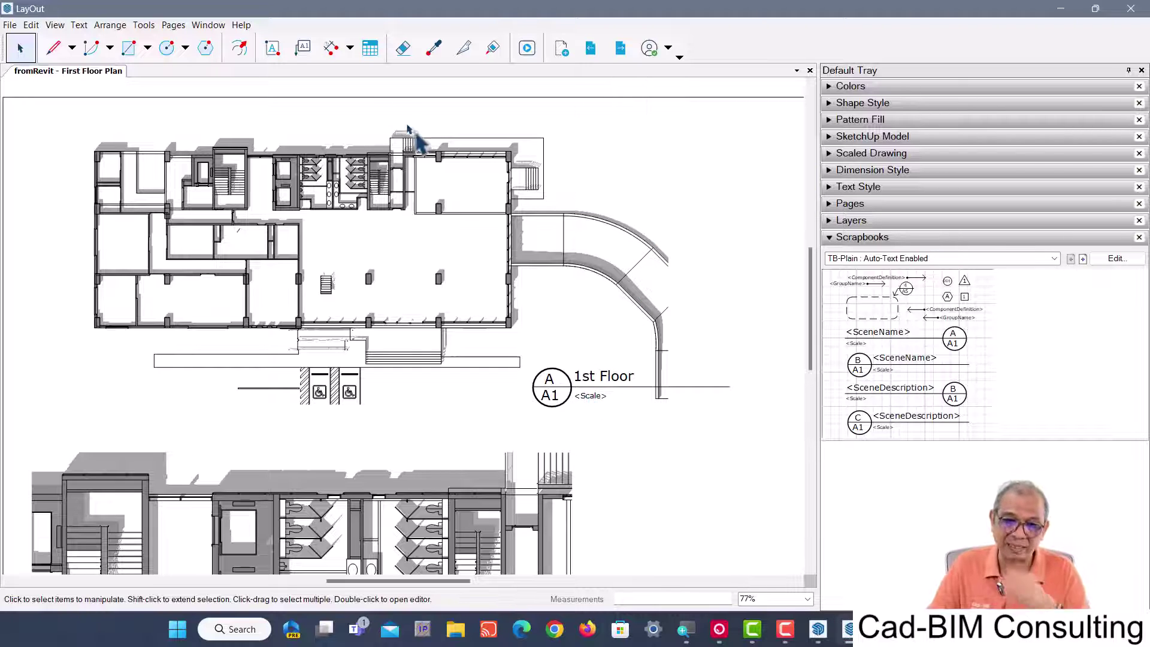
pyautogui.click(497, 179)
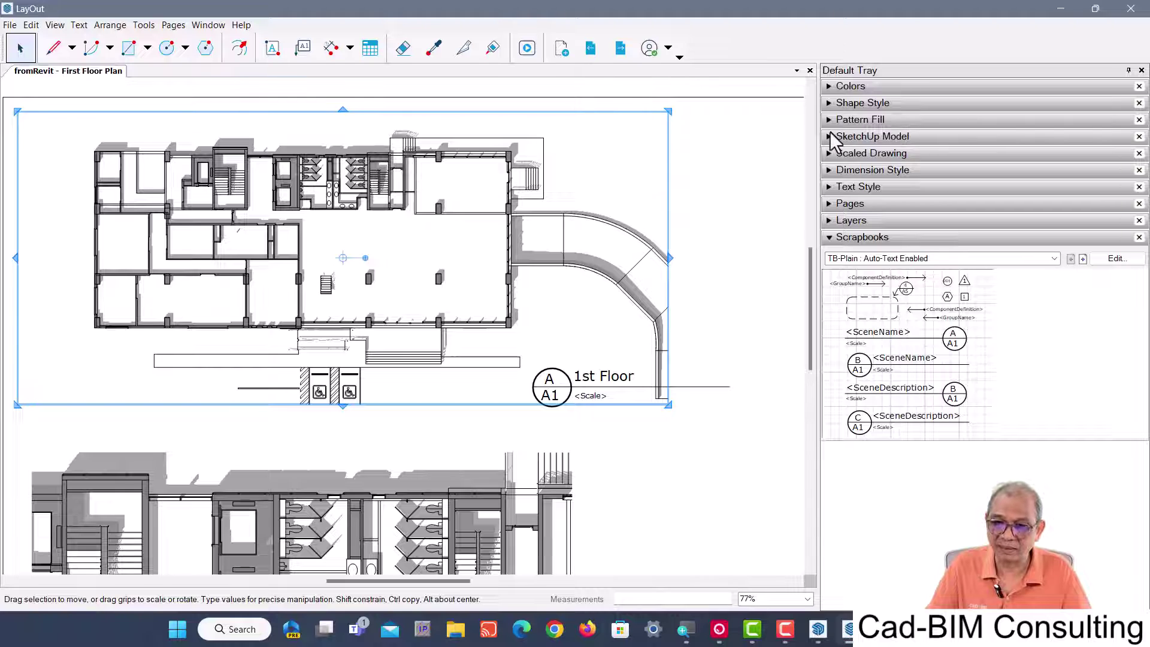
pyautogui.click(835, 138)
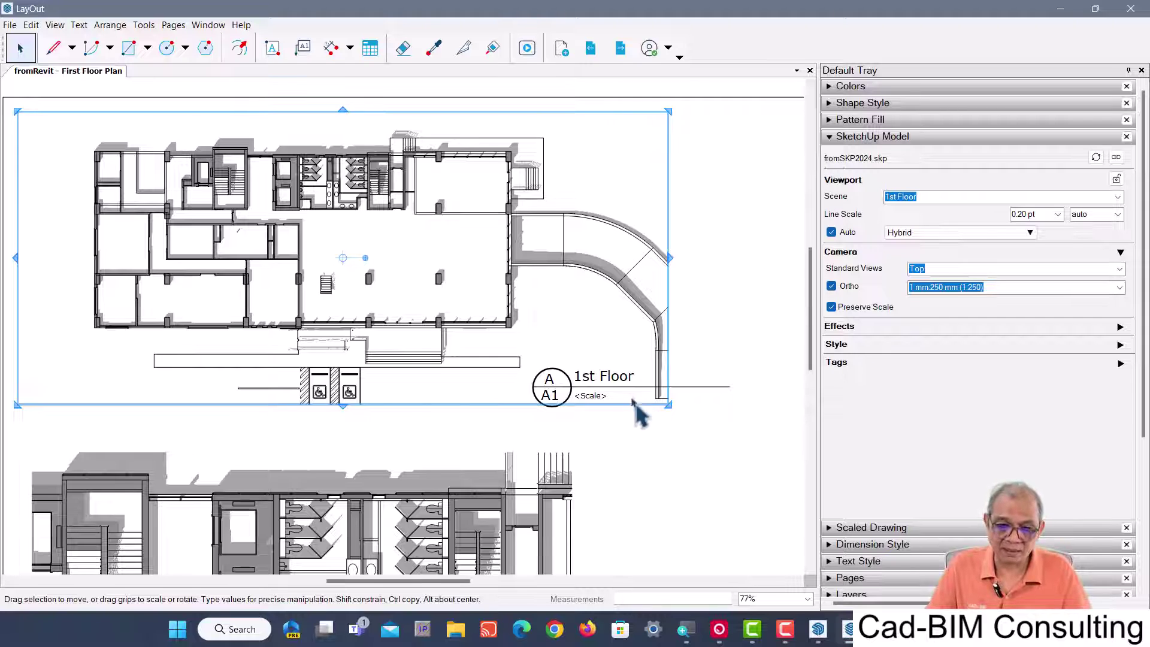
pyautogui.click(850, 139)
pyautogui.click(888, 238)
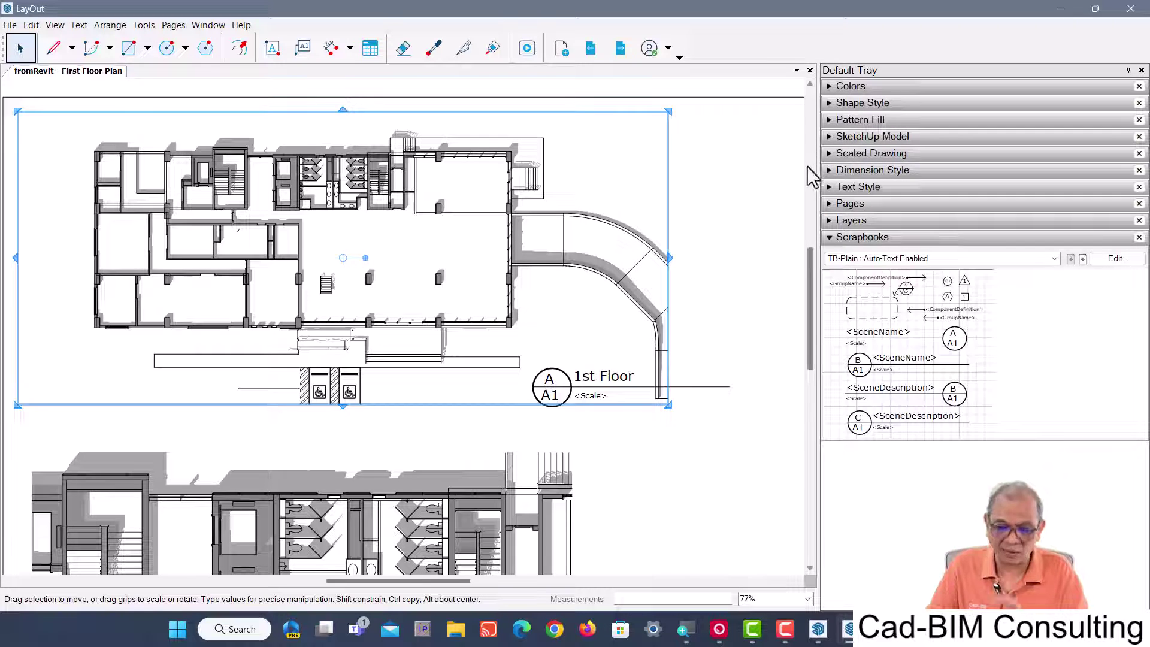
pyautogui.click(578, 384)
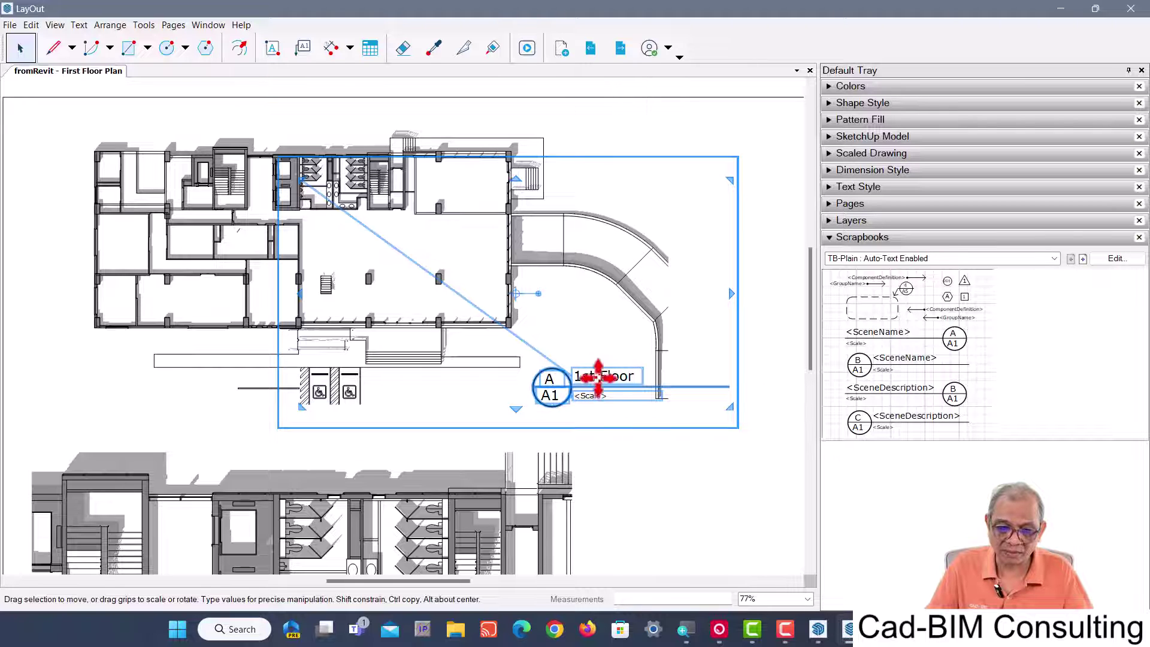
# - Attach the <Scale> label's leader to the floor plan viewport so it reads 1 mm:250 mm
pyautogui.doubleClick(591, 387)
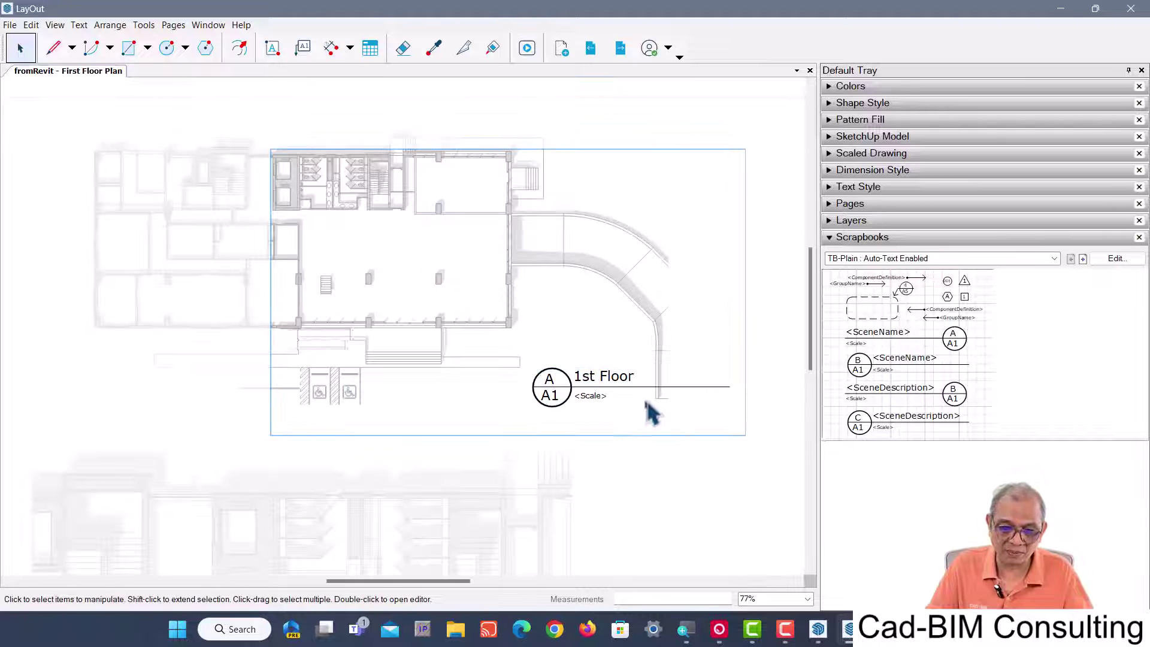
pyautogui.click(596, 400)
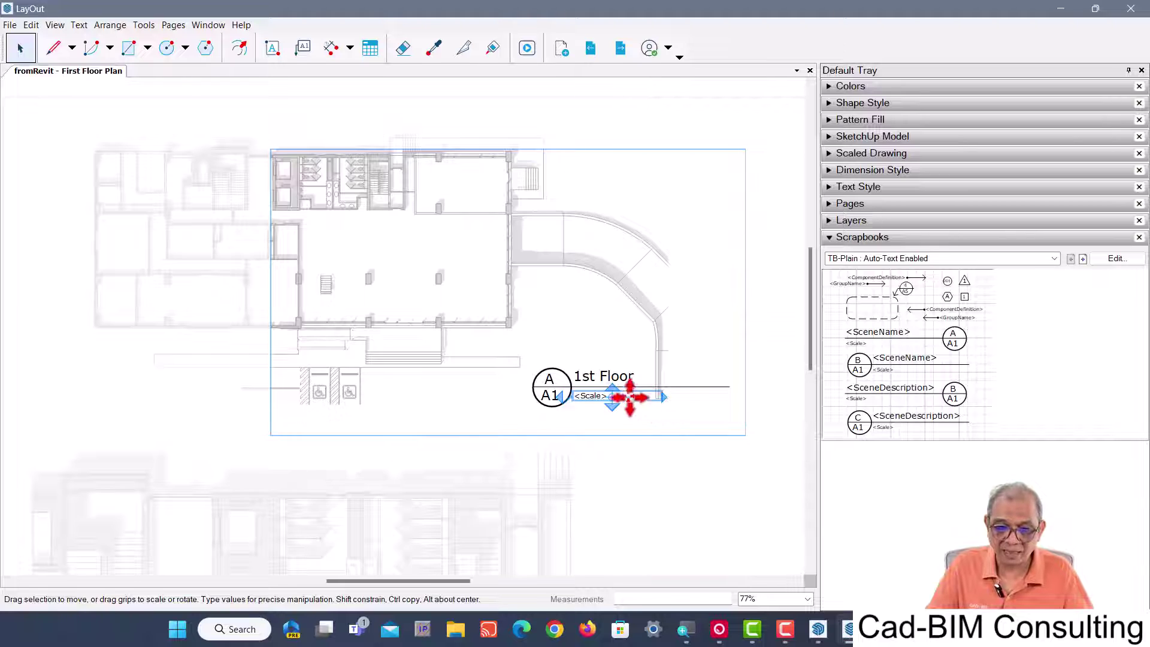
pyautogui.scroll(2, 650, 401)
pyautogui.scroll(2, 650, 396)
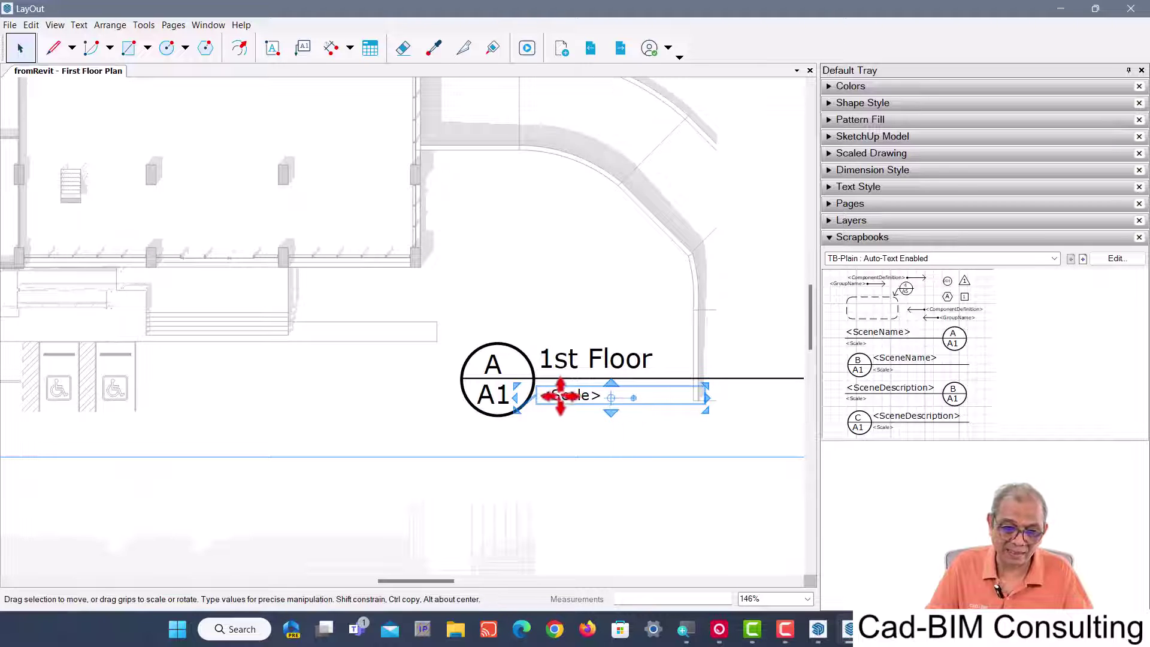
pyautogui.click(527, 404)
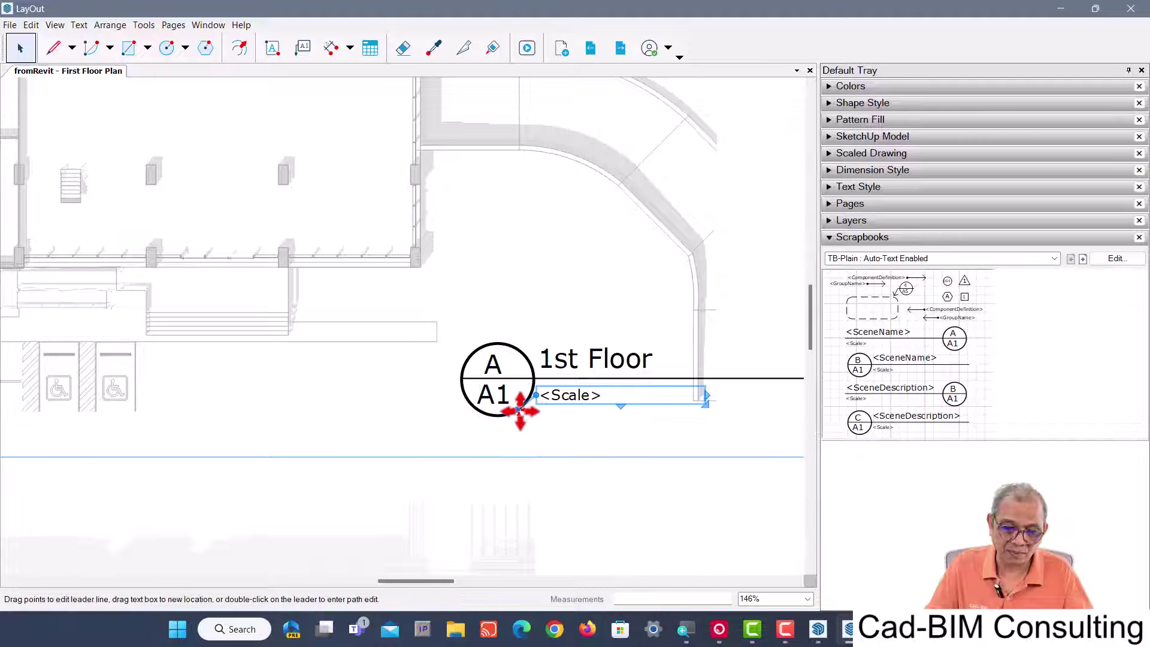
pyautogui.moveTo(520, 411)
pyautogui.mouseDown()
pyautogui.moveTo(429, 296)
pyautogui.moveTo(420, 252)
pyautogui.mouseUp()
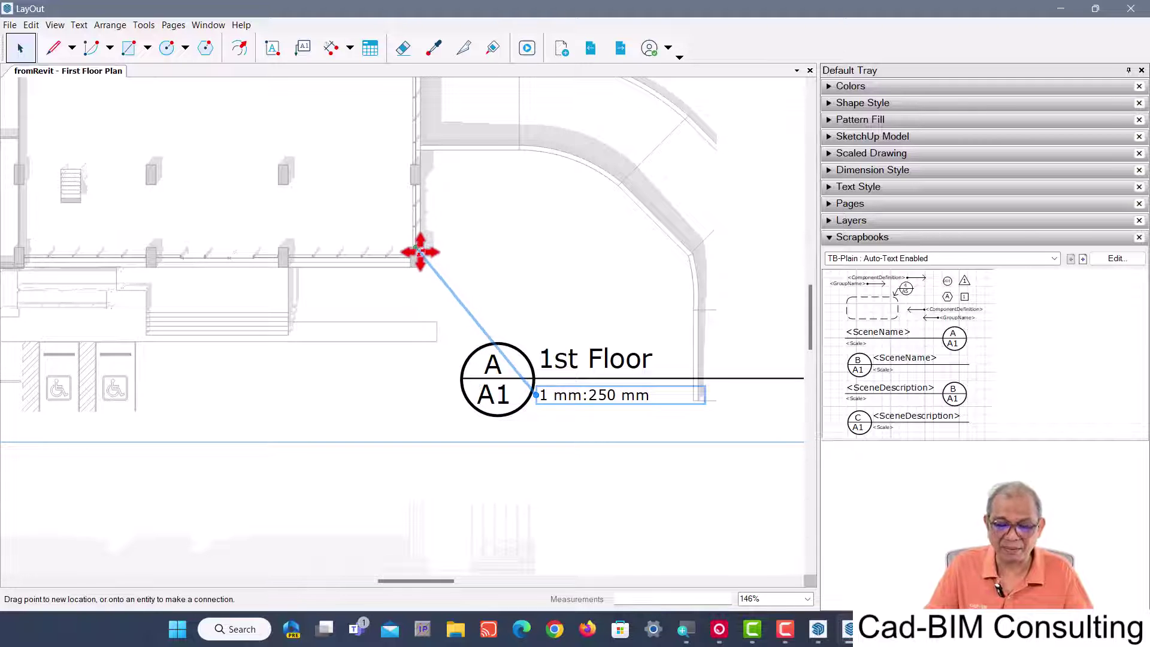
pyautogui.moveTo(421, 252); pyautogui.dragTo(421, 253)
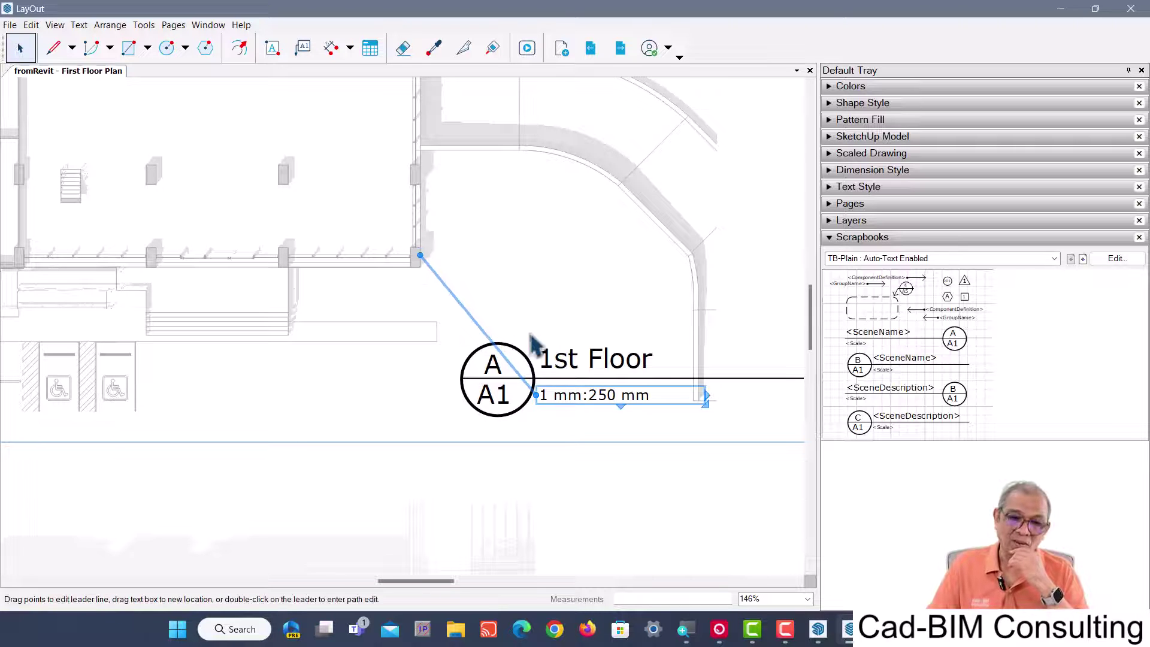
pyautogui.scroll(-2, 546, 343)
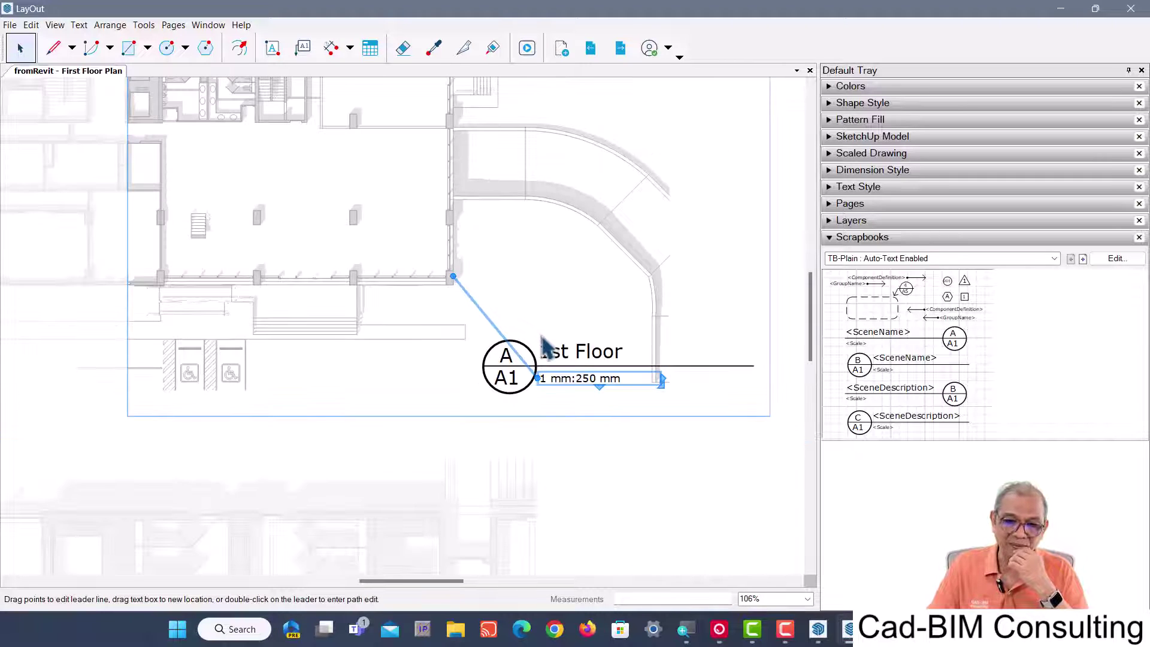
pyautogui.click(732, 470)
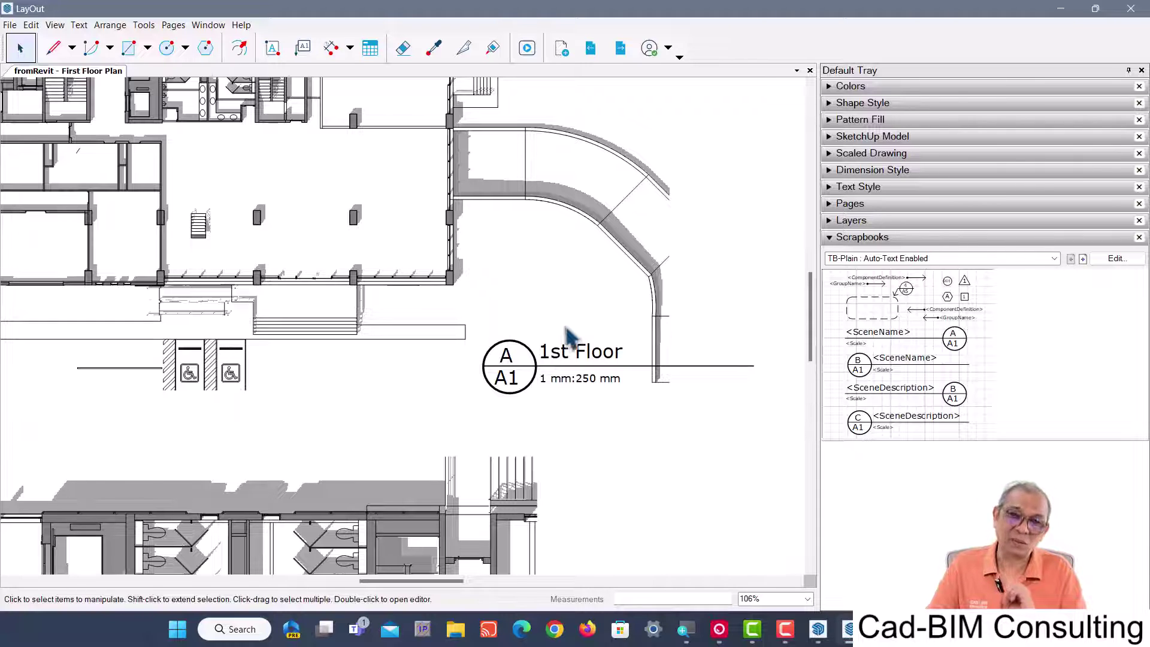
pyautogui.scroll(-2, 512, 332)
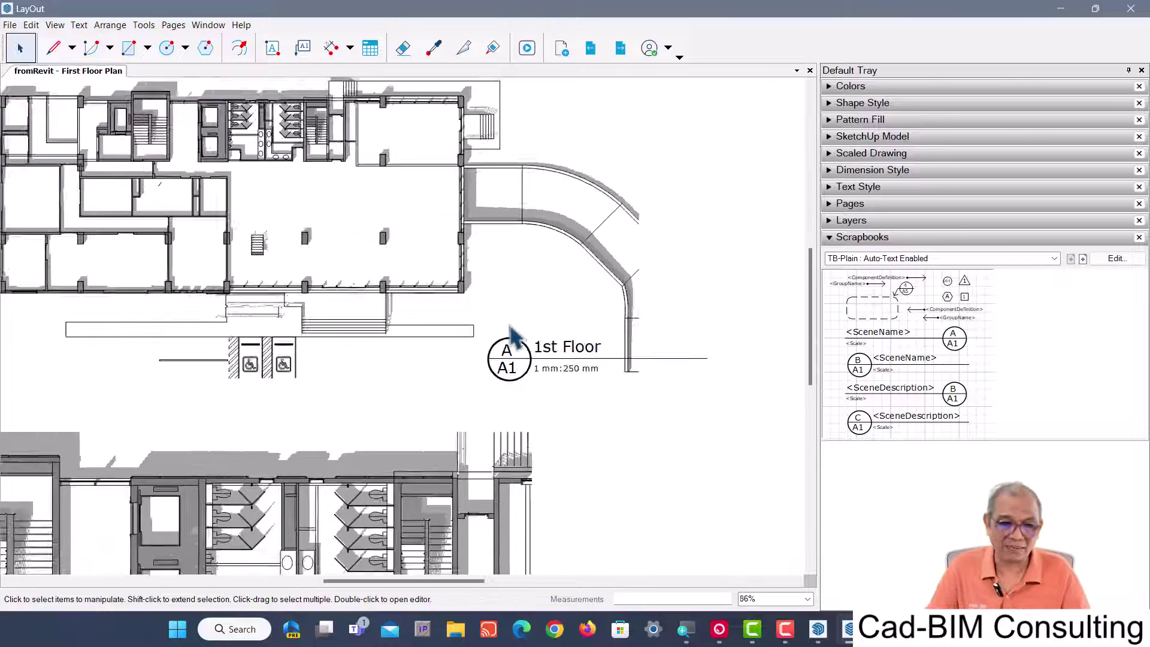
pyautogui.scroll(-2, 510, 326)
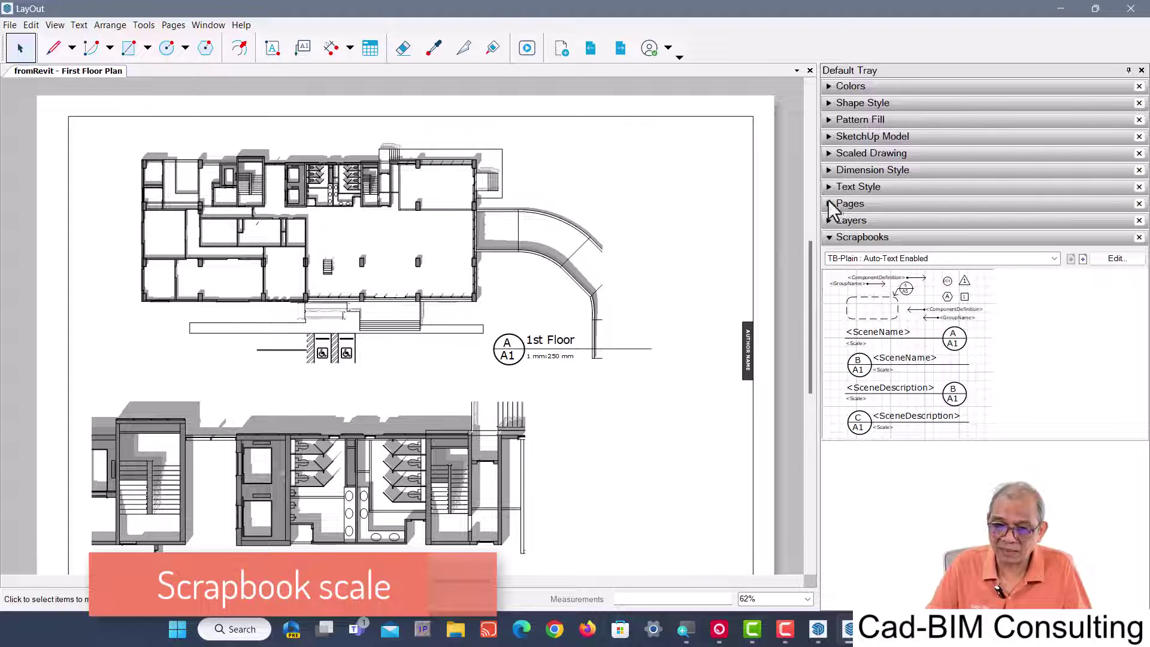
# - Go to the Elevation page and shift the elevation view slightly left
pyautogui.click(831, 204)
pyautogui.click(876, 272)
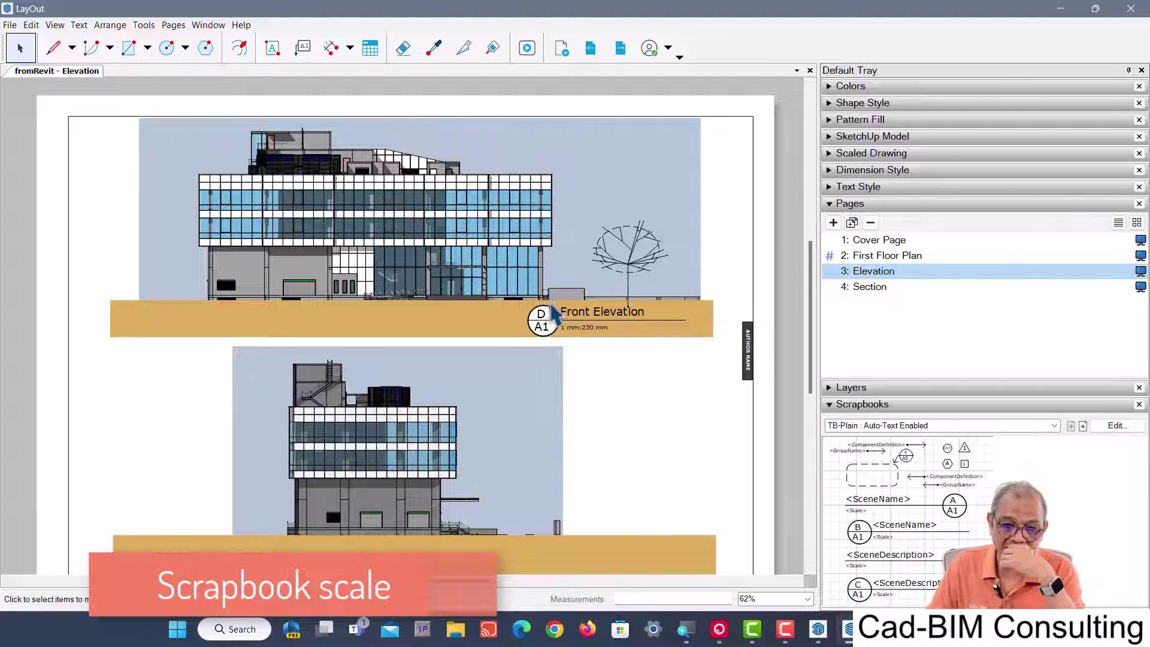
pyautogui.scroll(5, 548, 303)
pyautogui.scroll(-3, 556, 296)
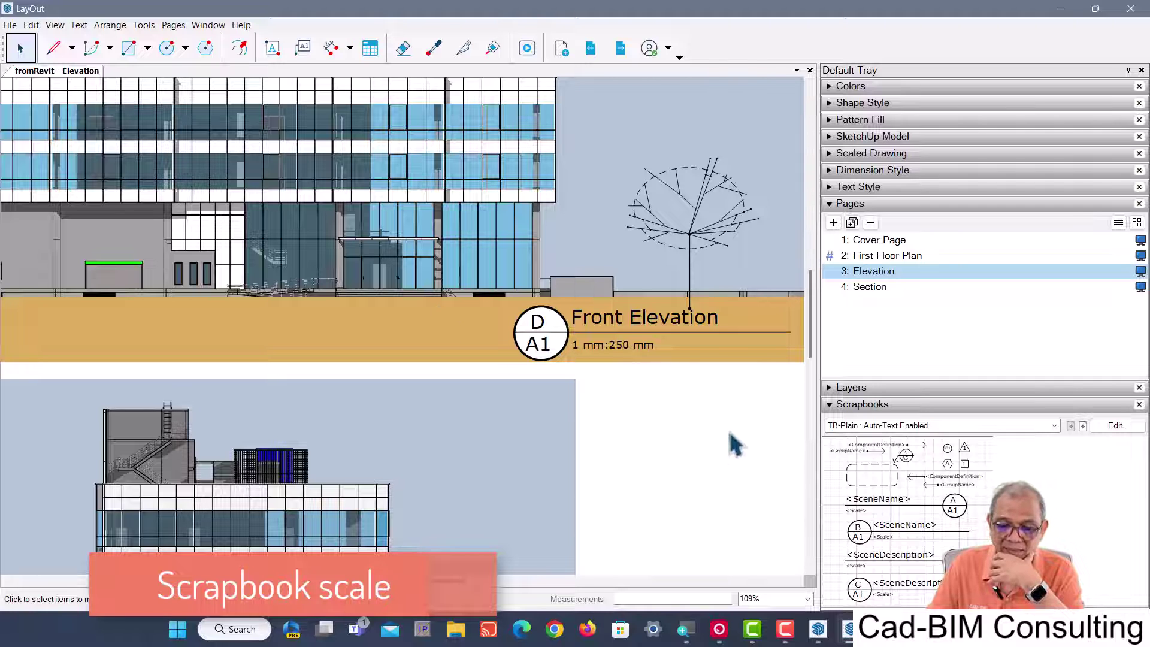
pyautogui.moveTo(740, 442); pyautogui.dragTo(669, 443, button='middle')
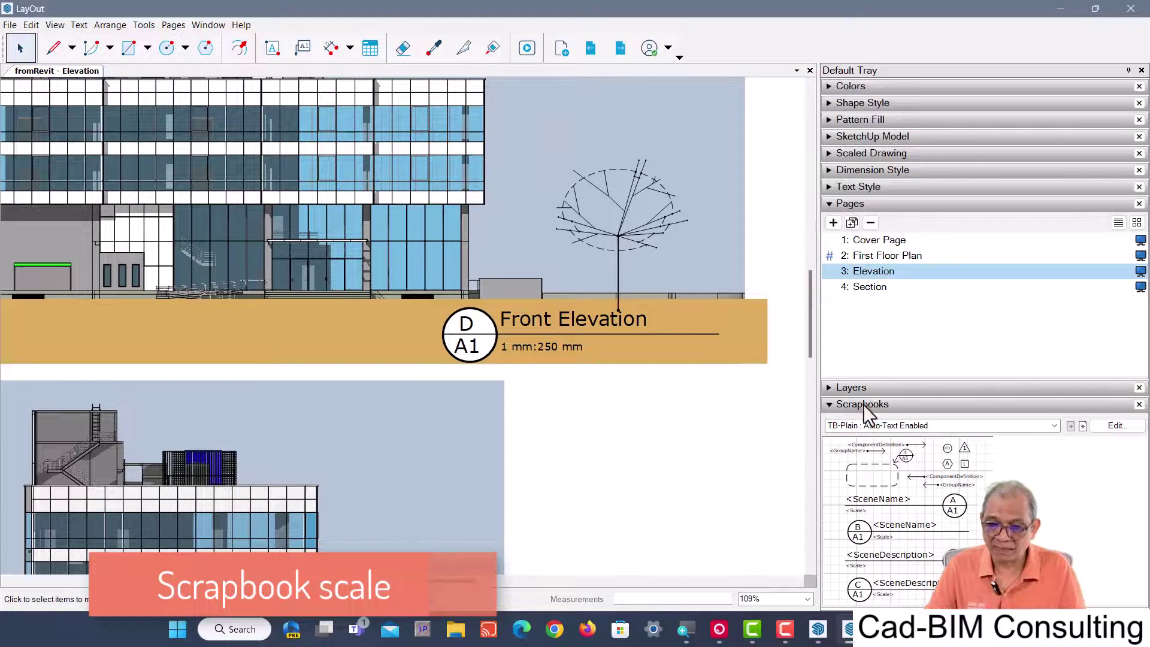
# - Hide the page list and show the Cars : Sub Compact scrapbook
pyautogui.click(863, 404)
pyautogui.click(863, 204)
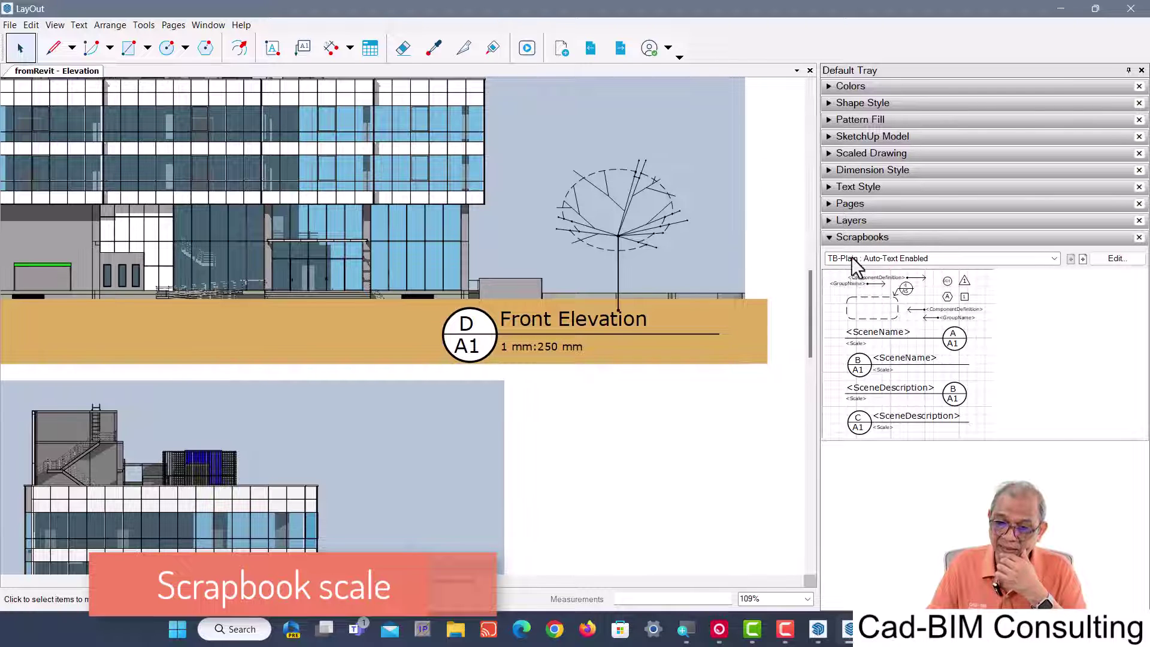
pyautogui.click(851, 257)
pyautogui.click(850, 281)
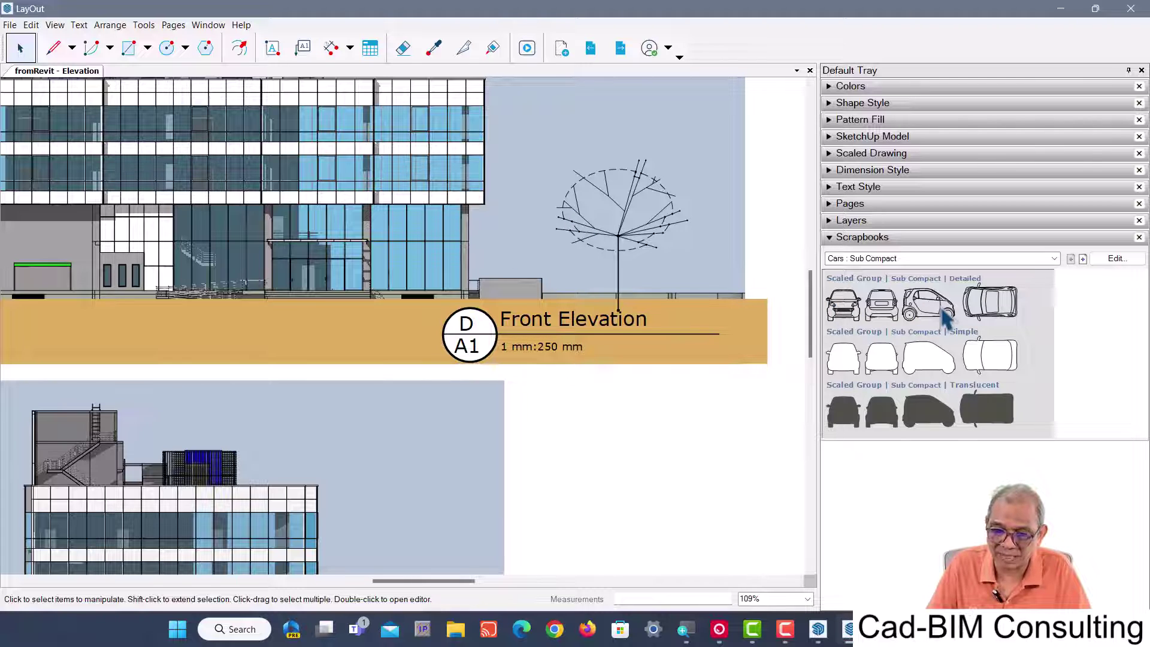
# - Place a side-view sub-compact car on the Front Elevation and scale it to 1 mm:250 mm
pyautogui.moveTo(942, 310); pyautogui.dragTo(736, 293)
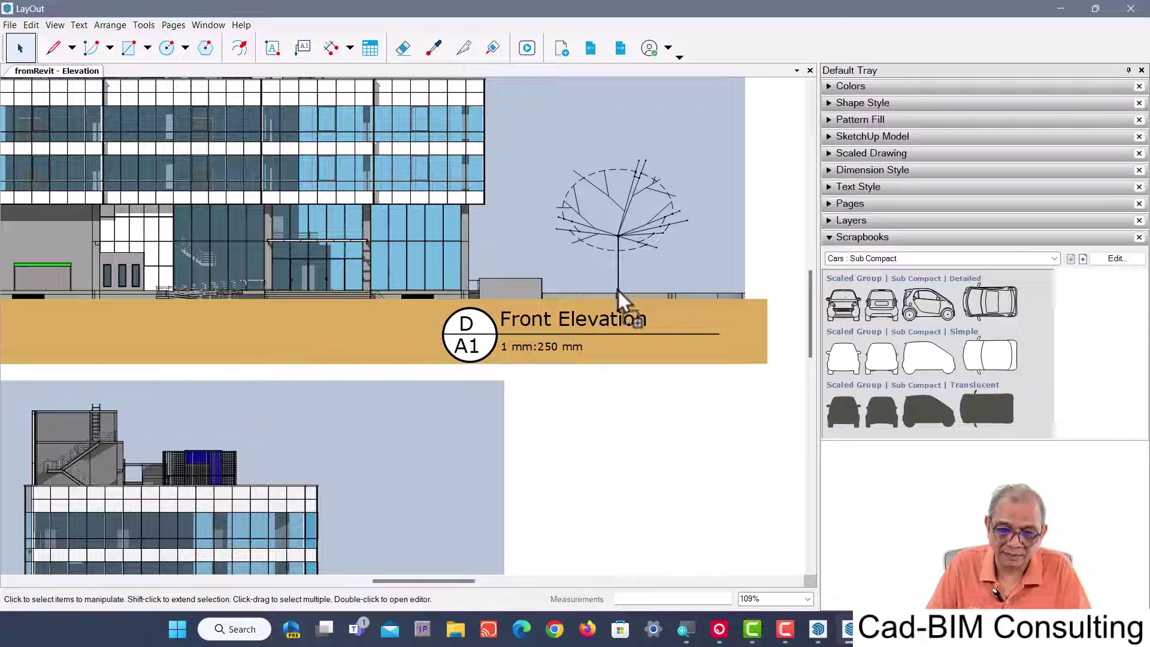
pyautogui.moveTo(622, 290); pyautogui.dragTo(592, 296)
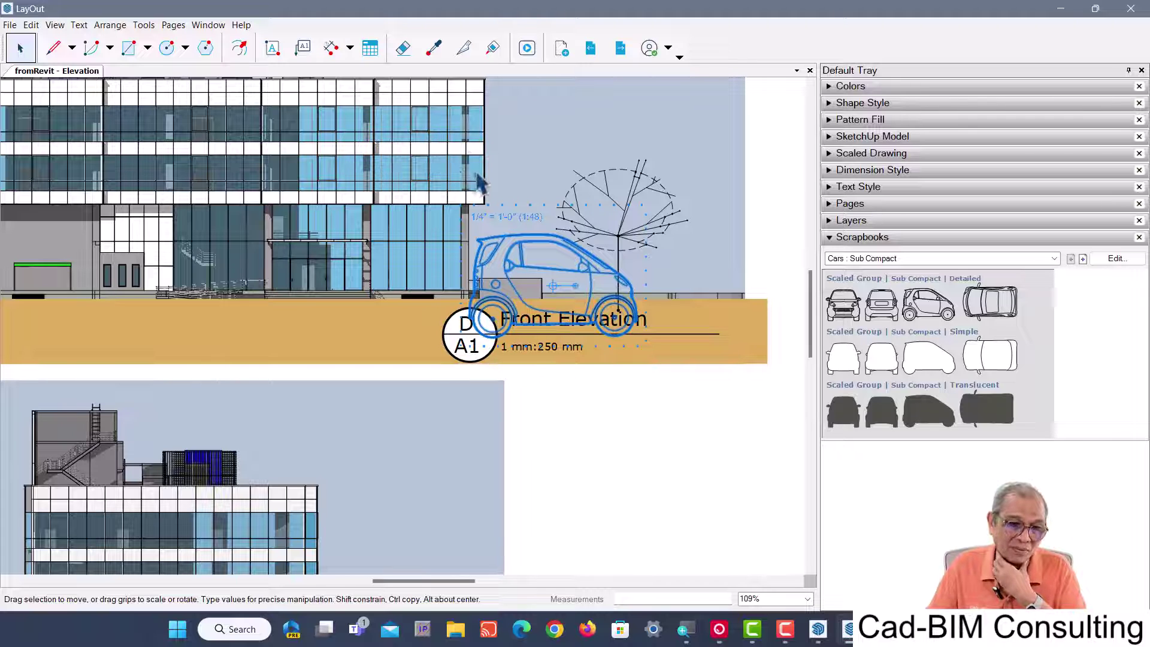
pyautogui.rightClick(516, 236)
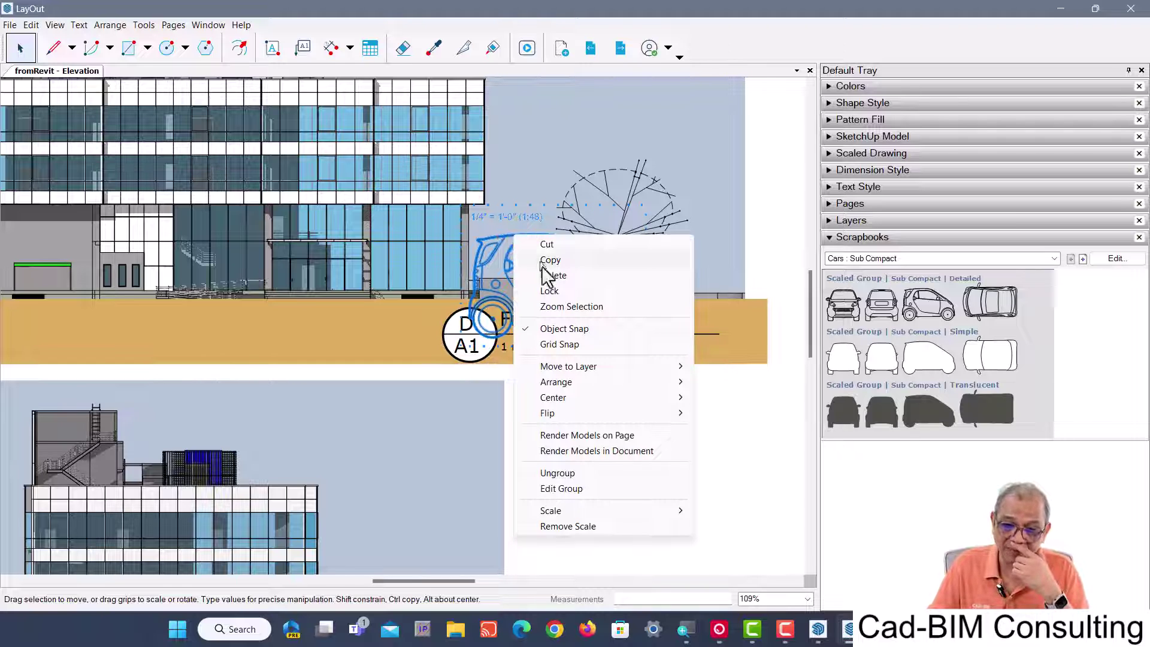
pyautogui.moveTo(551, 511)
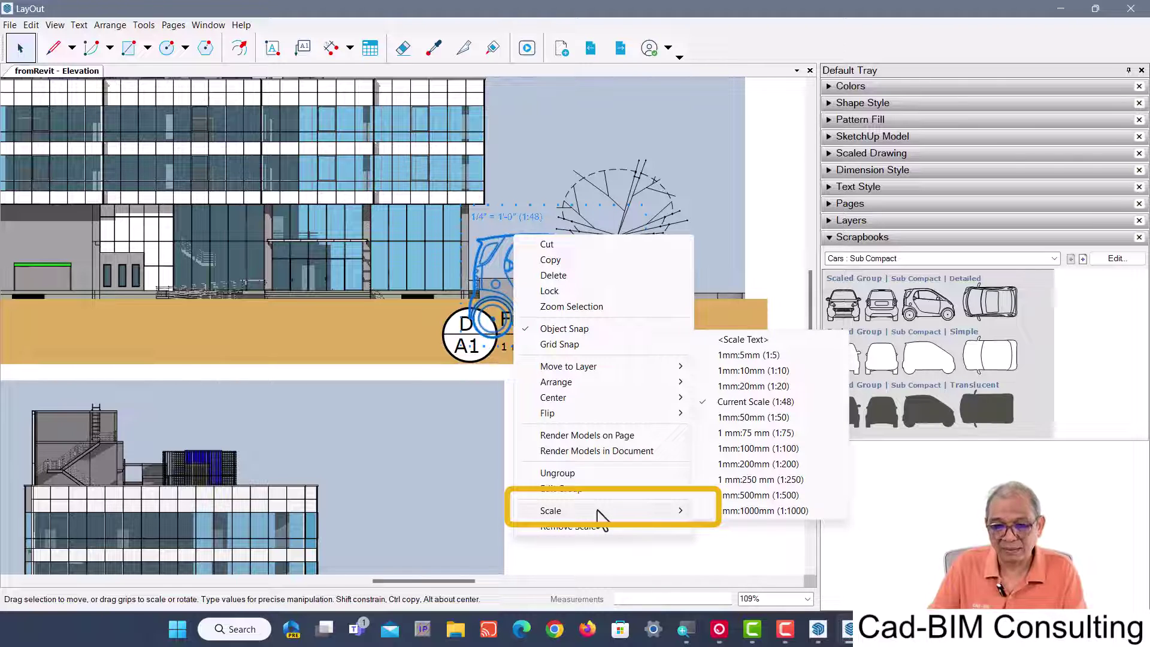
pyautogui.click(795, 480)
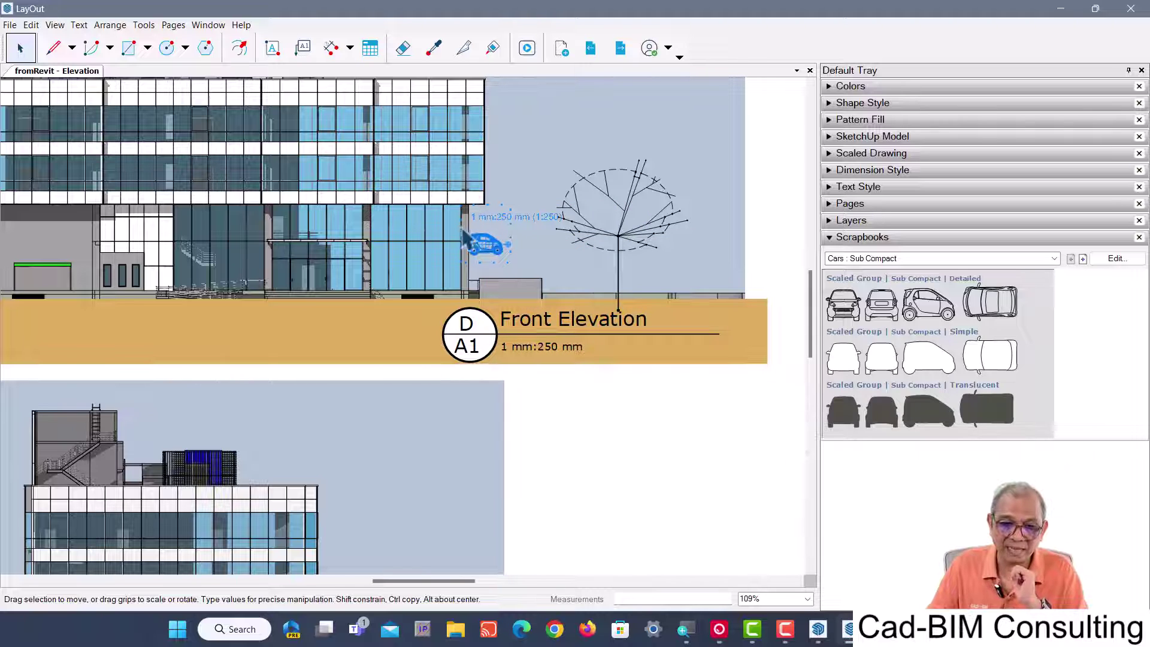
# - Move the scaled car onto the Front Elevation's ground line
pyautogui.scroll(3, 488, 247)
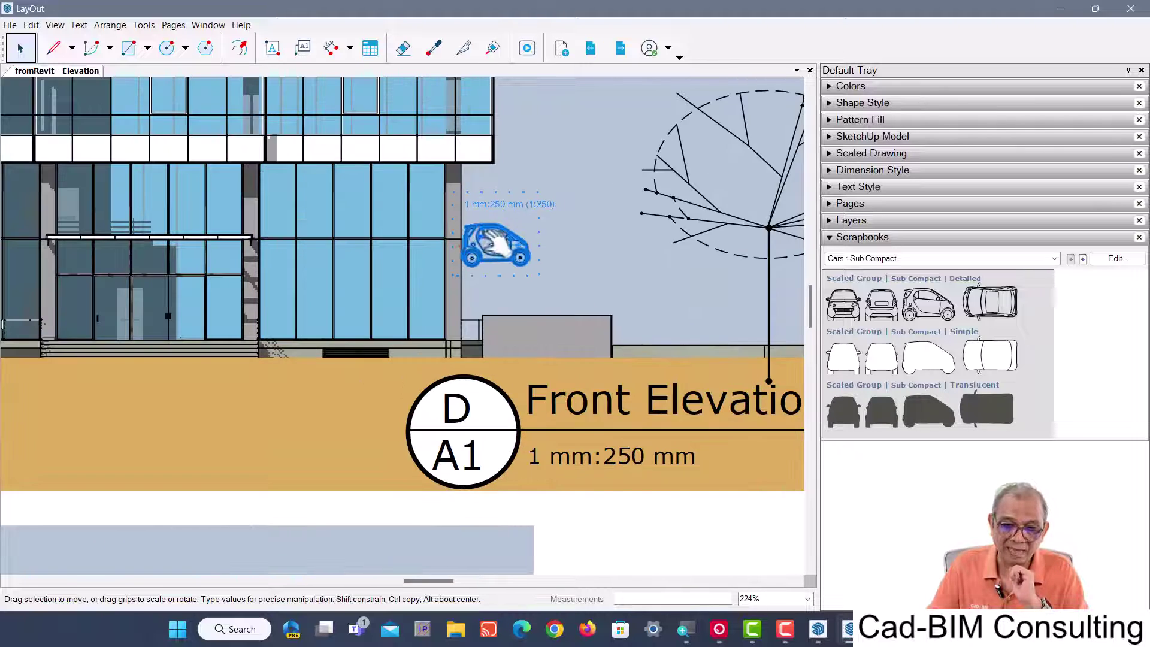
pyautogui.moveTo(491, 235); pyautogui.dragTo(654, 324)
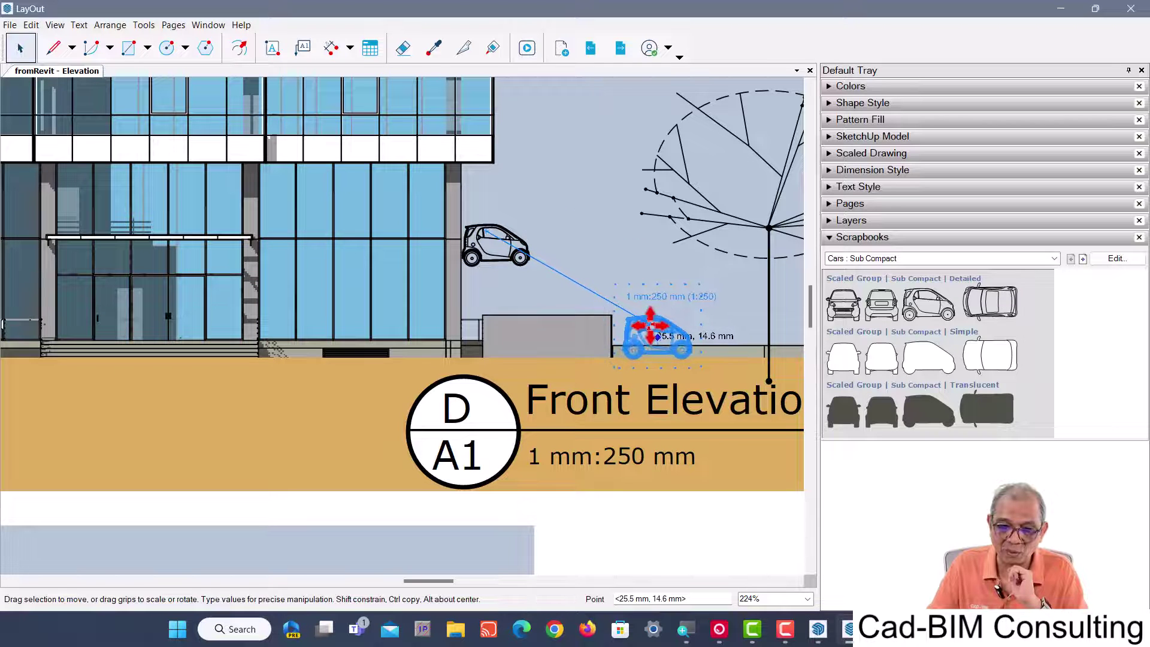
pyautogui.click(488, 349)
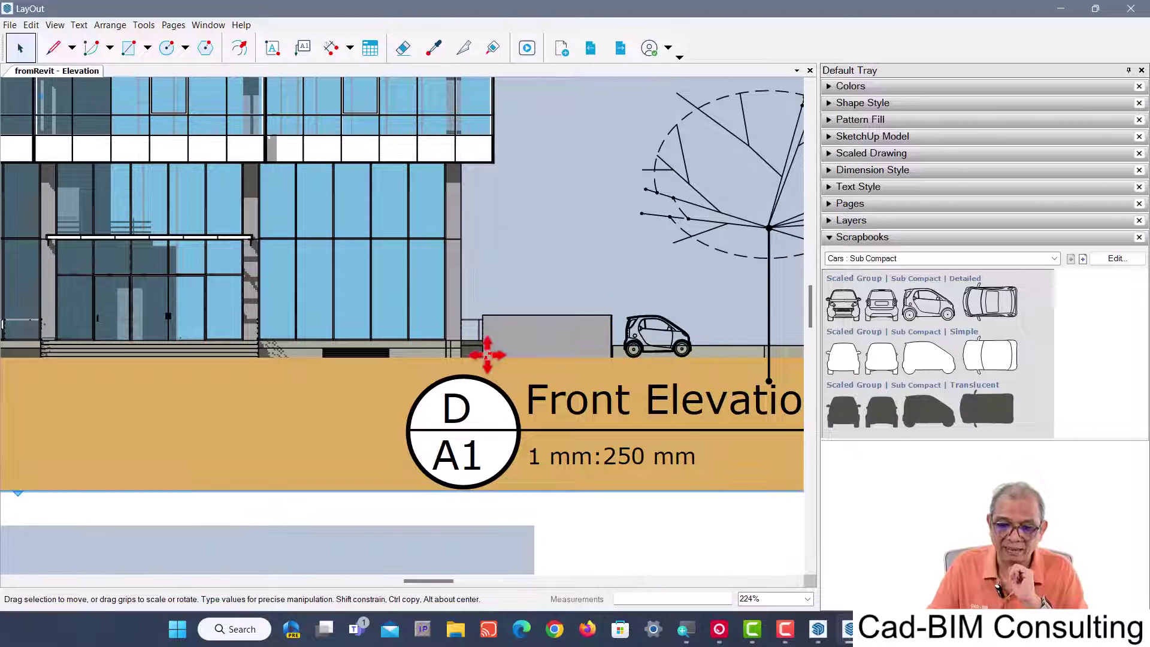
pyautogui.scroll(-3, 487, 349)
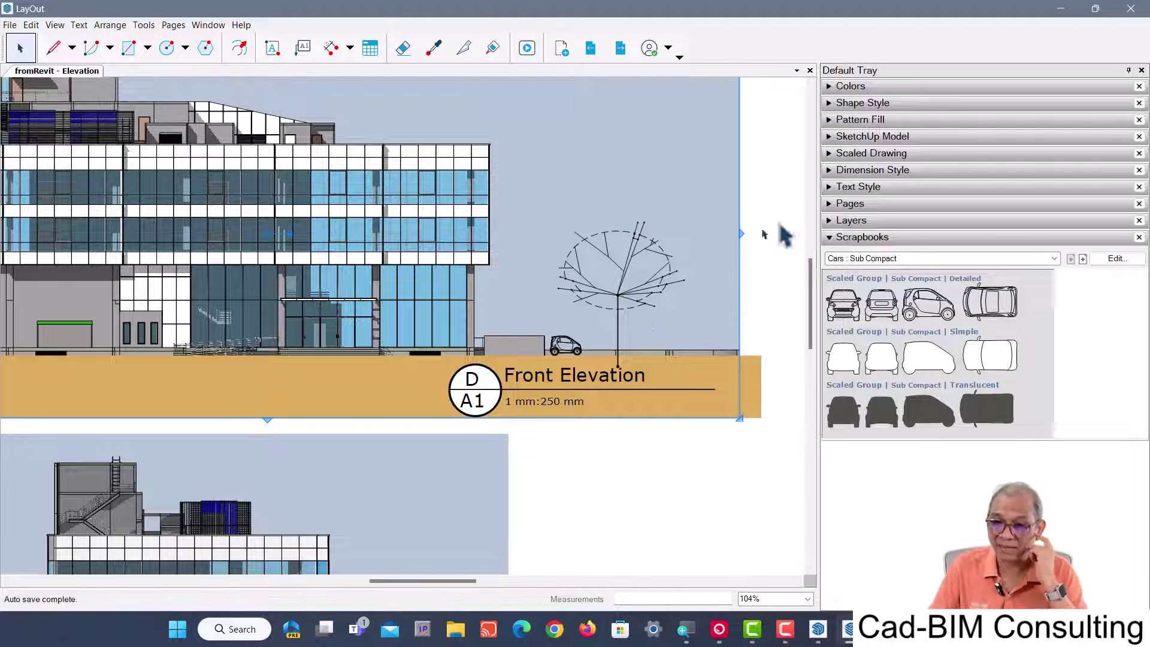
pyautogui.click(985, 259)
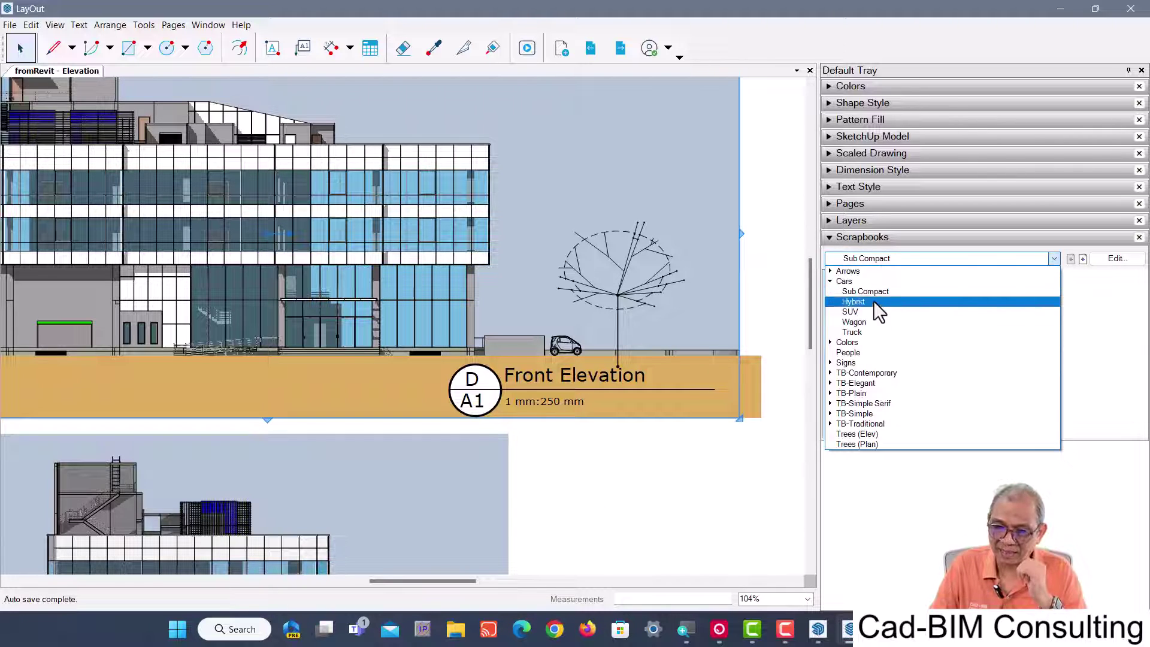
# - Add a standing person from the People scrapbook, scaled to 1 mm:250 mm
pyautogui.click(878, 353)
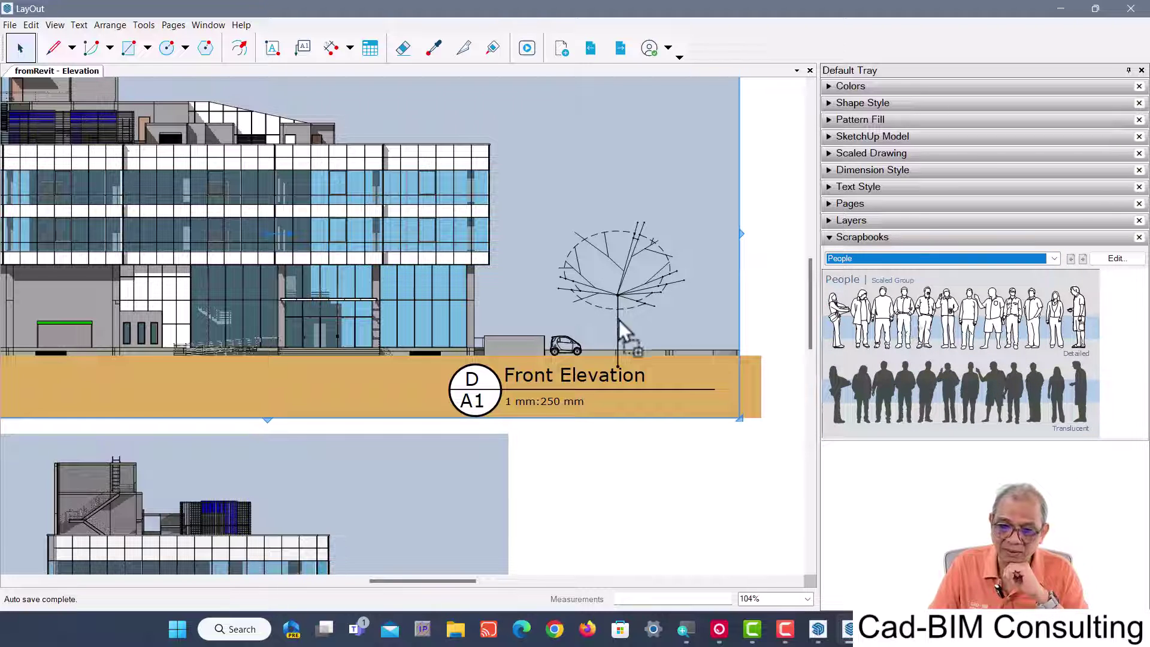
pyautogui.moveTo(910, 322); pyautogui.dragTo(593, 349)
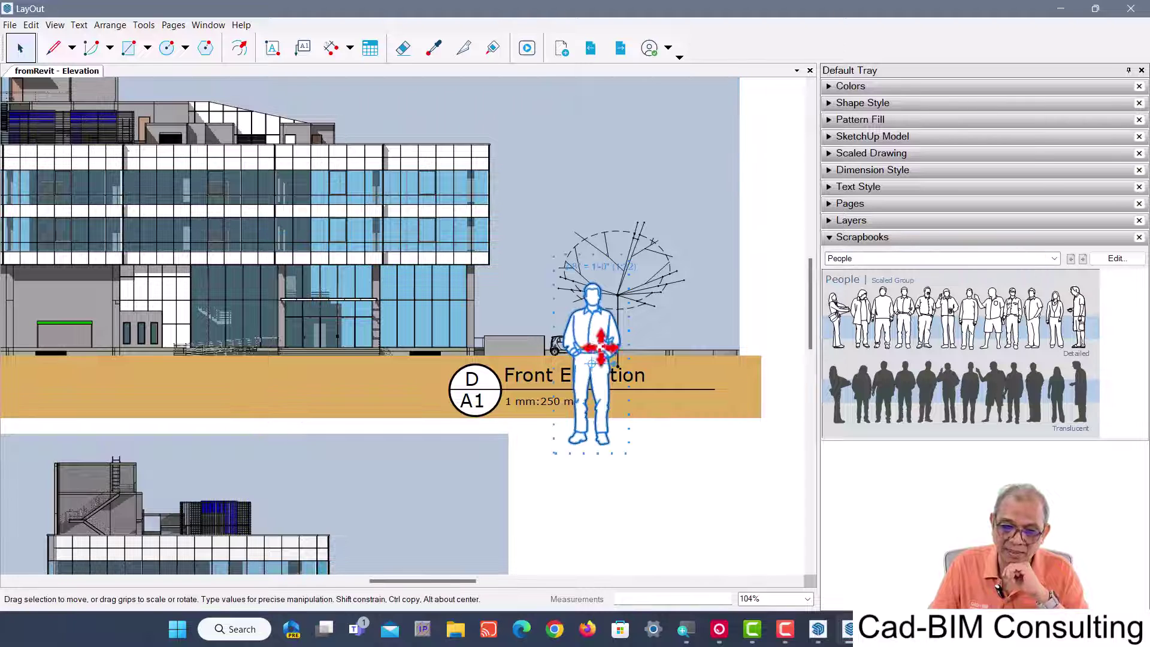
pyautogui.rightClick(599, 312)
pyautogui.moveTo(665, 286)
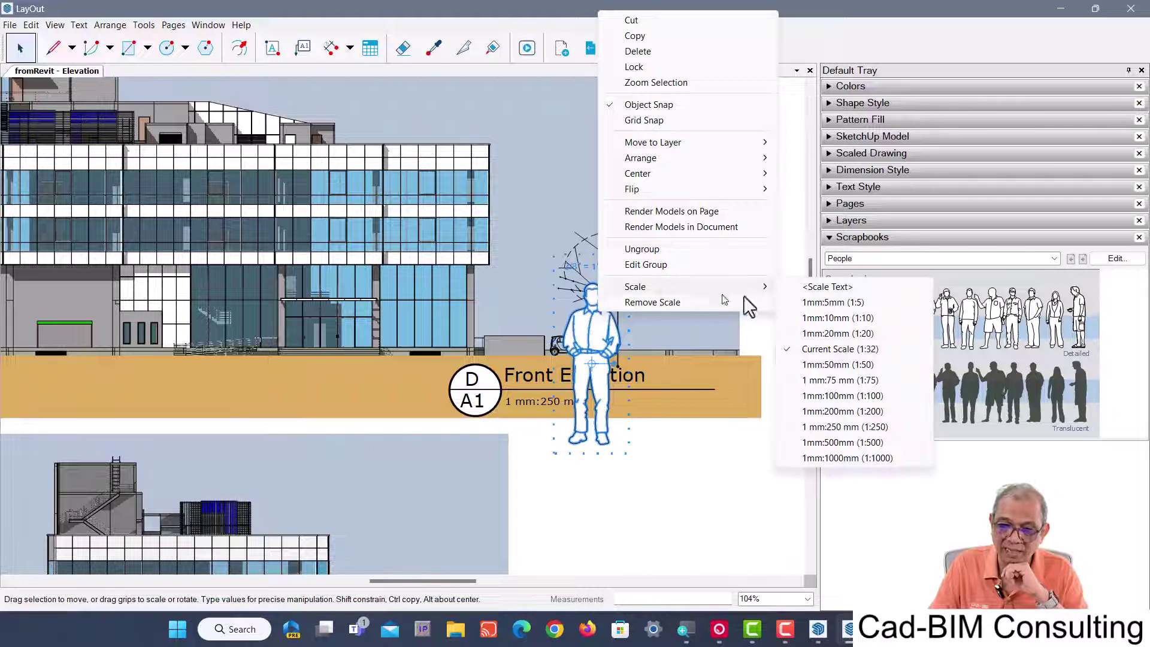
pyautogui.click(879, 426)
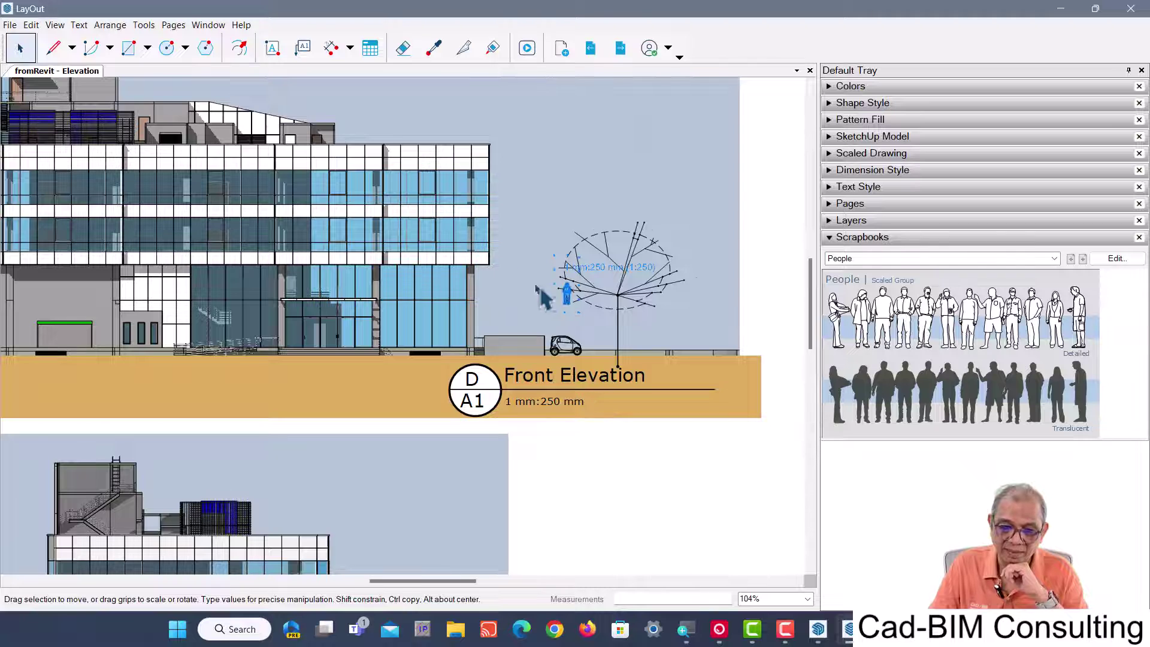
# - Move the person figure beside the car on the ground line
pyautogui.scroll(5, 544, 334)
pyautogui.moveTo(568, 277); pyautogui.dragTo(625, 412)
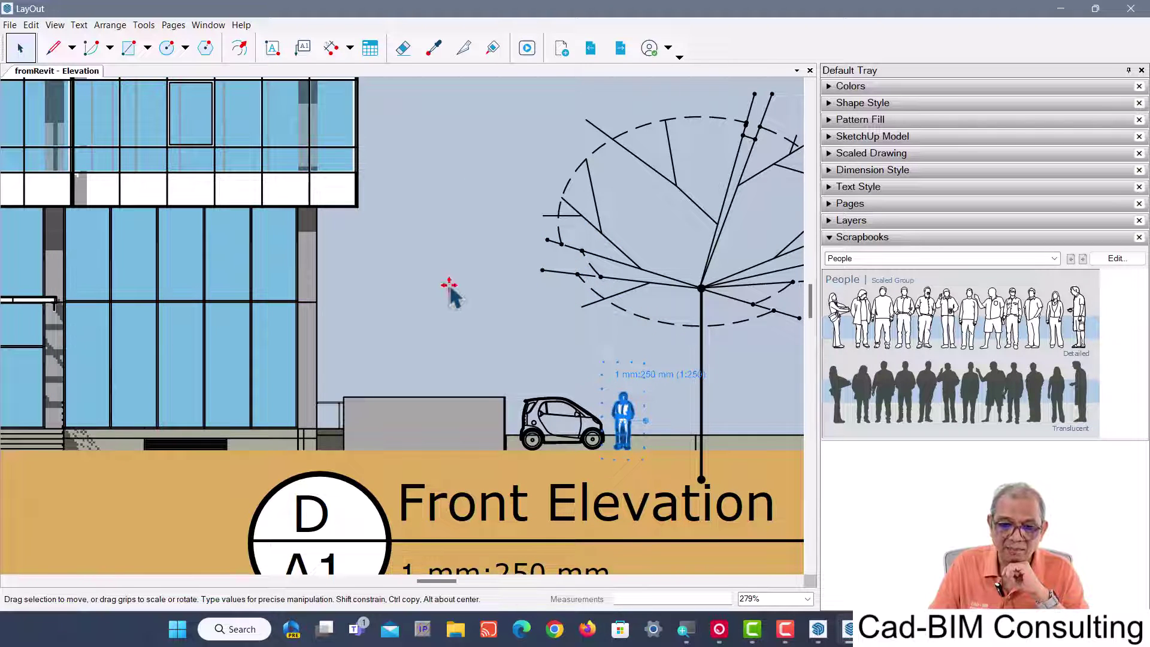
pyautogui.click(451, 286)
pyautogui.scroll(-4, 449, 283)
pyautogui.scroll(-1, 449, 283)
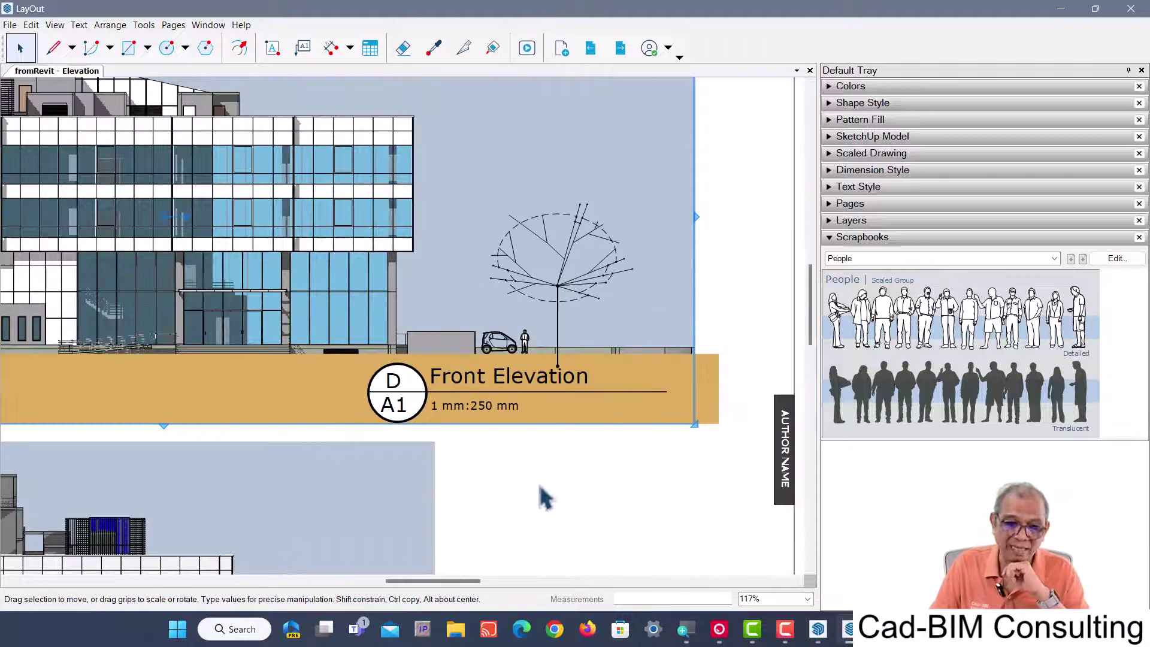
pyautogui.moveTo(521, 476); pyautogui.dragTo(621, 493, button='middle')
pyautogui.scroll(-1, 622, 491)
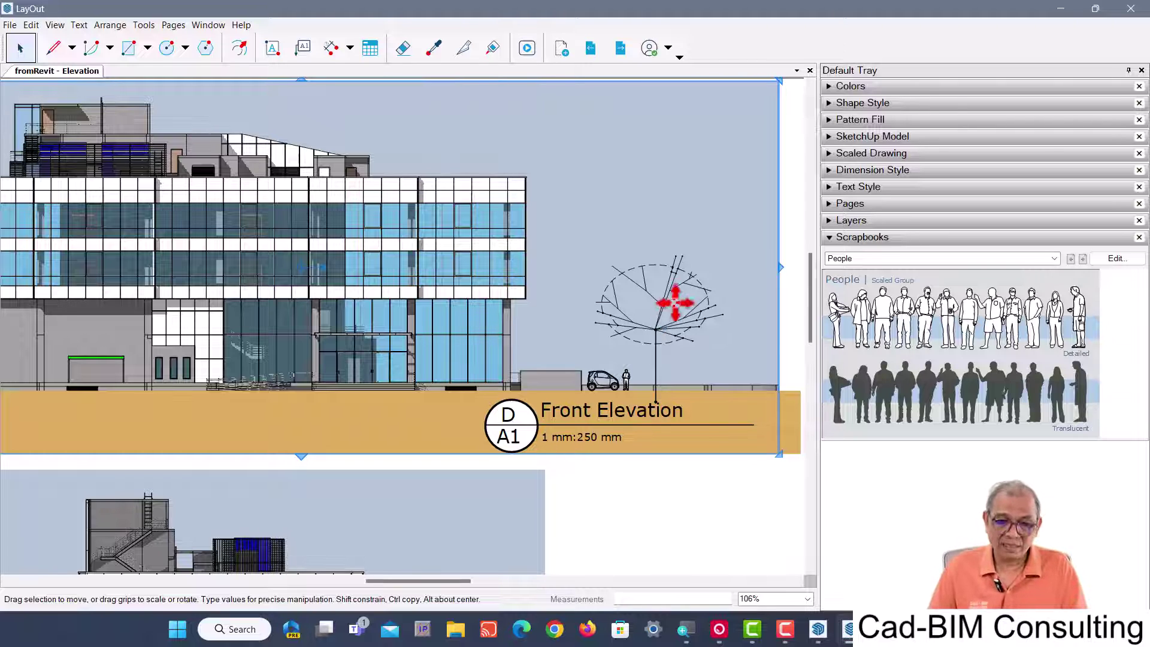
pyautogui.click(10, 26)
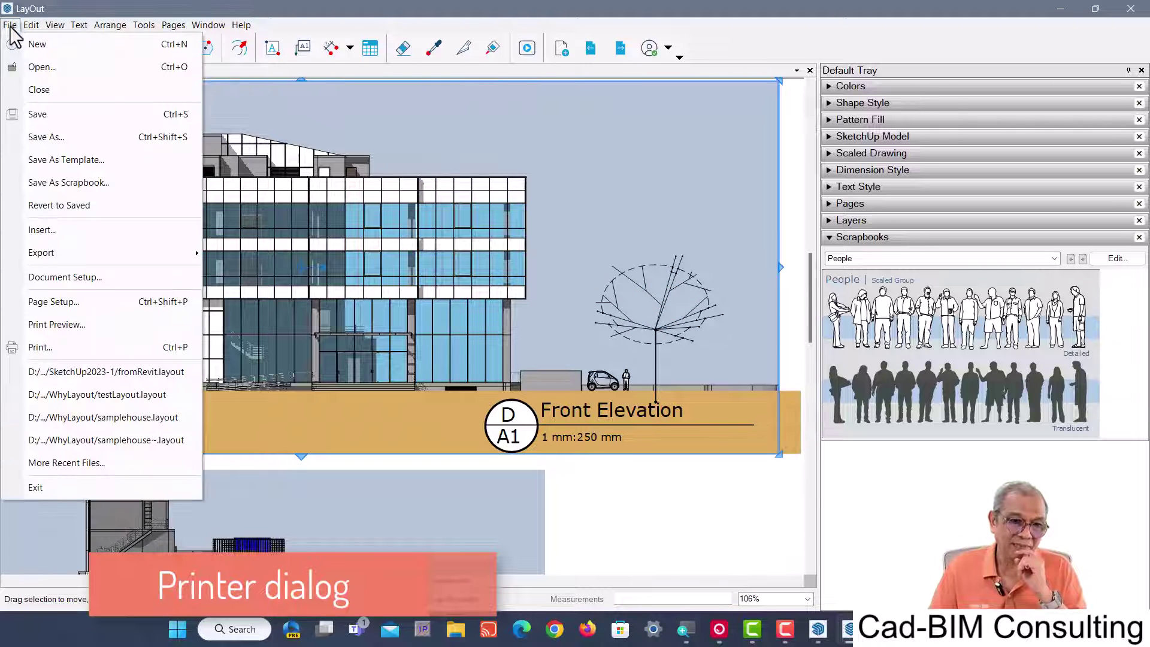
pyautogui.click(93, 349)
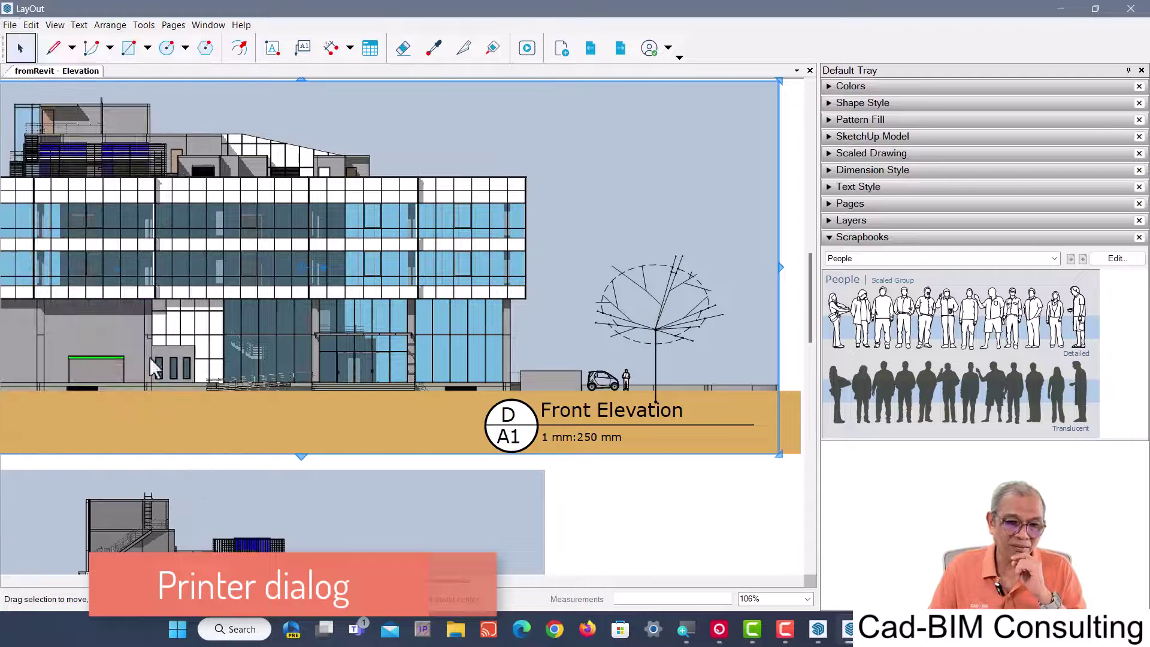
pyautogui.moveTo(523, 108); pyautogui.dragTo(568, 64)
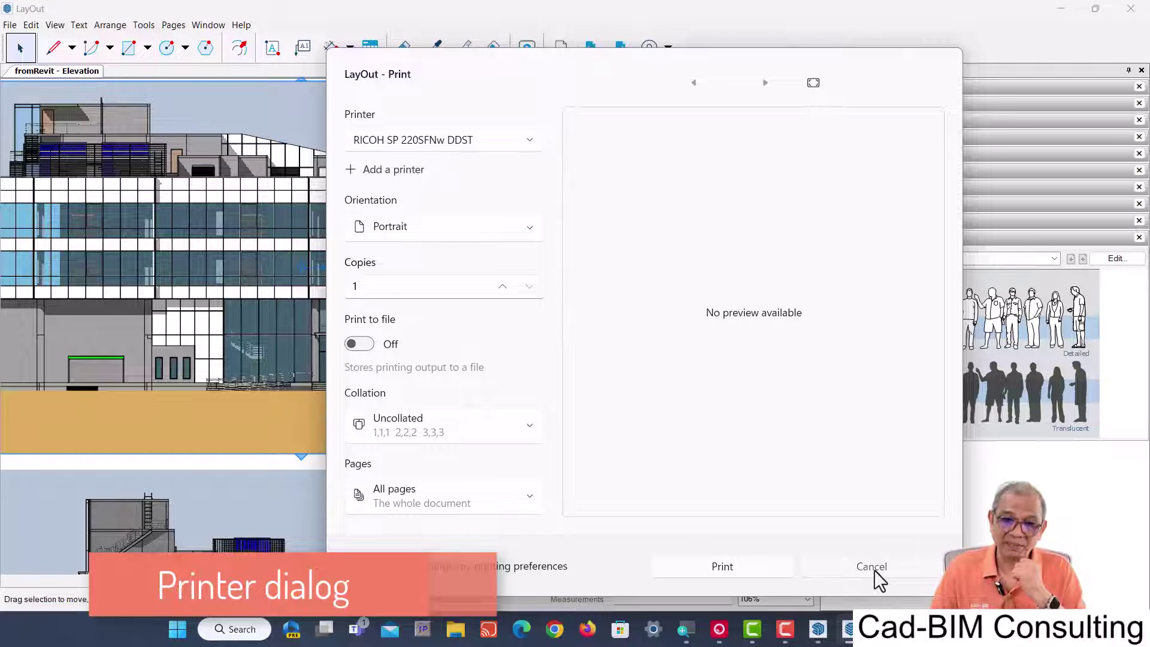
pyautogui.click(875, 570)
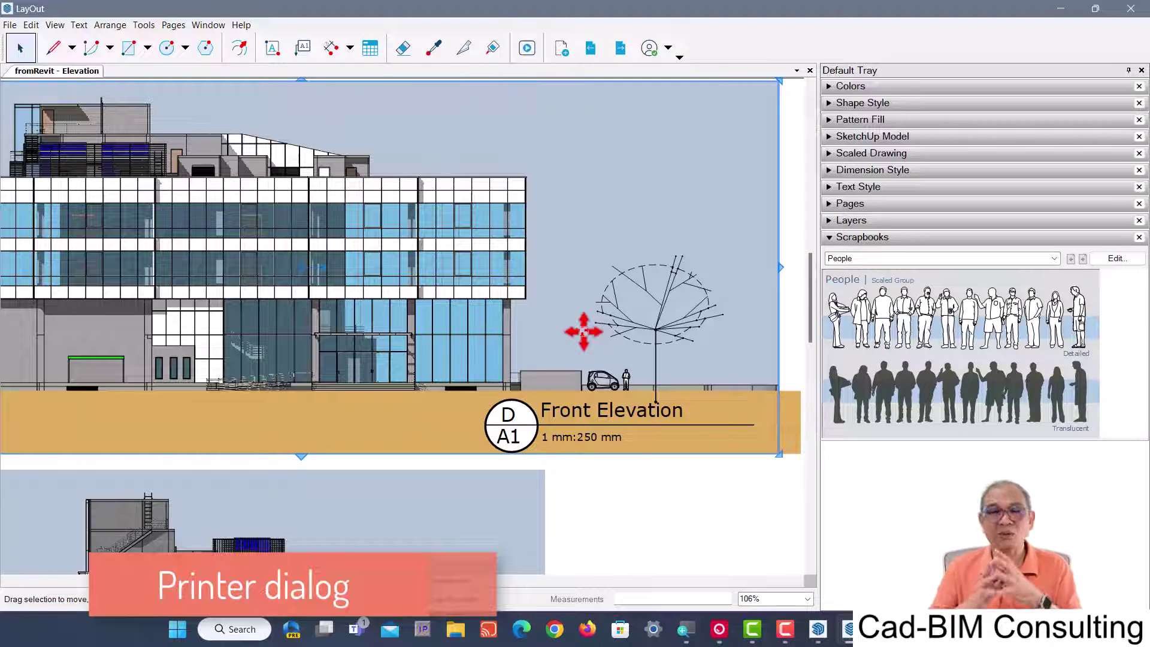